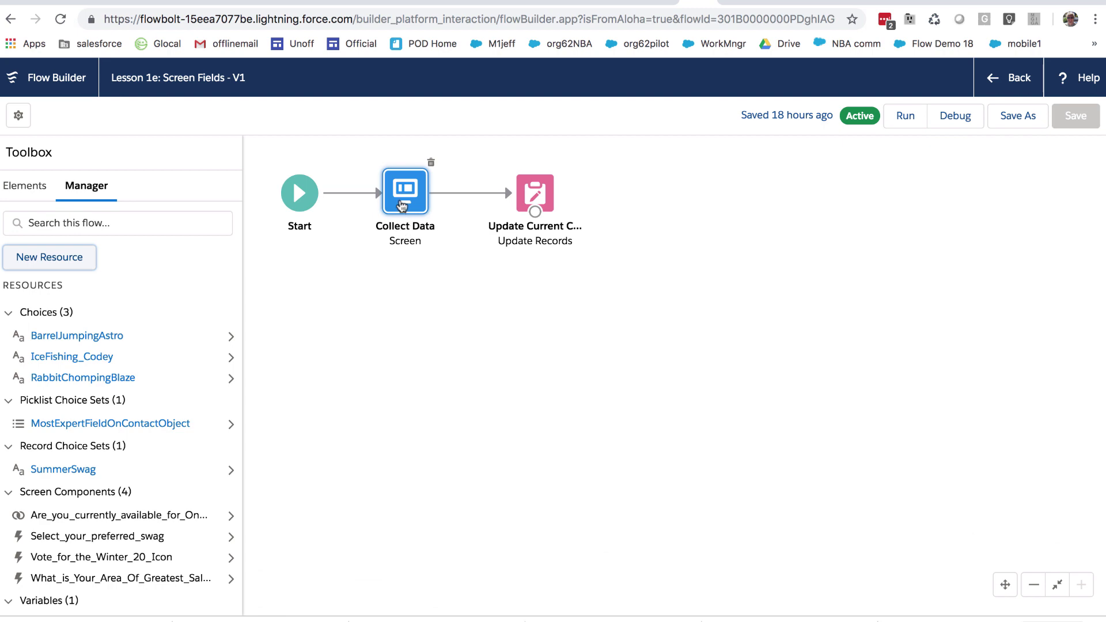
- Open the Collect Data screen in Edit Screen and browse the Screen Components palette
double_click(402, 206)
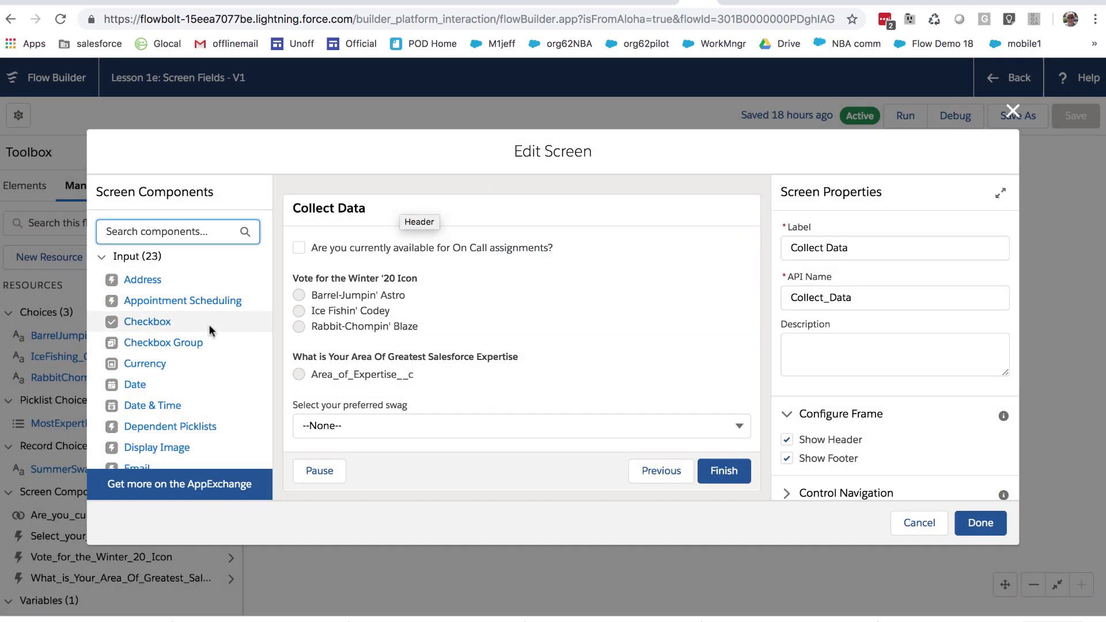
scroll(209, 324, "down", 3)
scroll(209, 324, "down", 5)
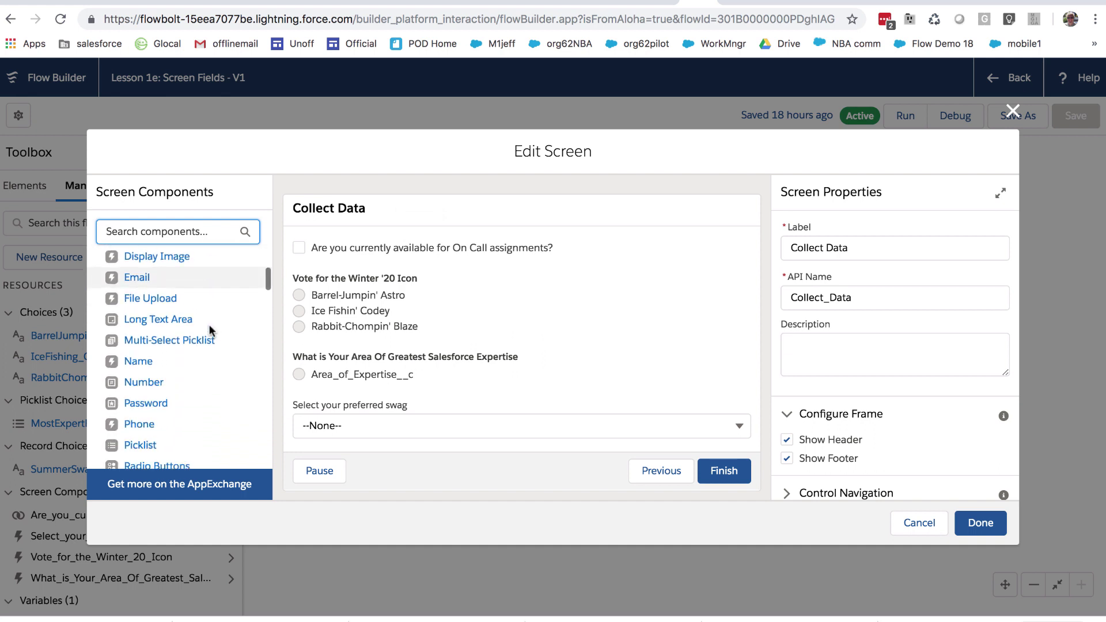
scroll(209, 323, "down", 3)
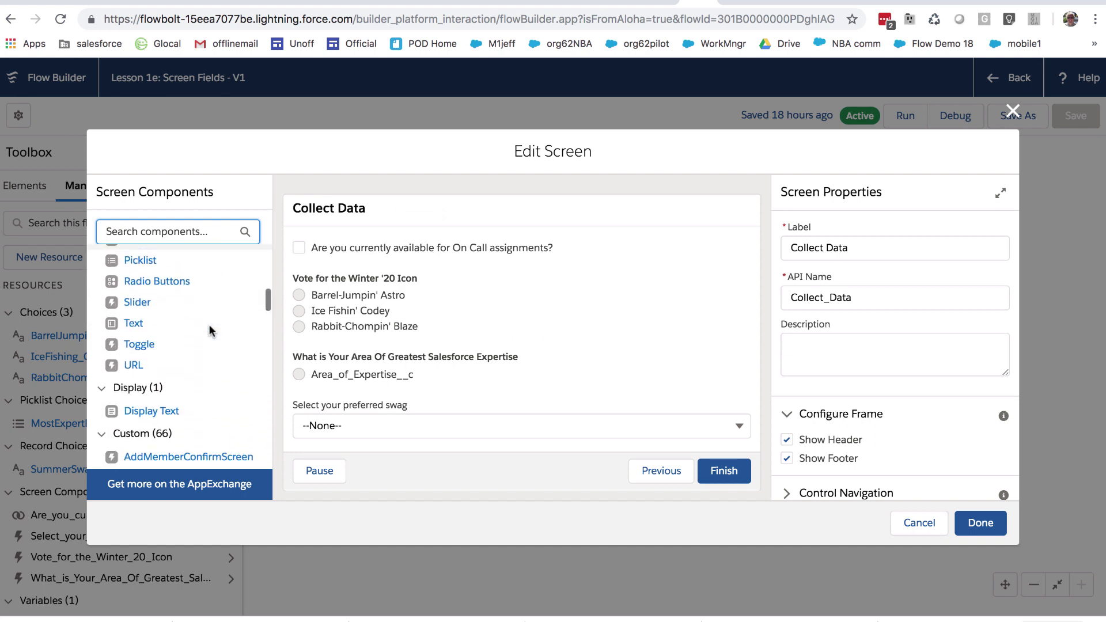
scroll(209, 323, "up", 5)
scroll(209, 323, "up", 5)
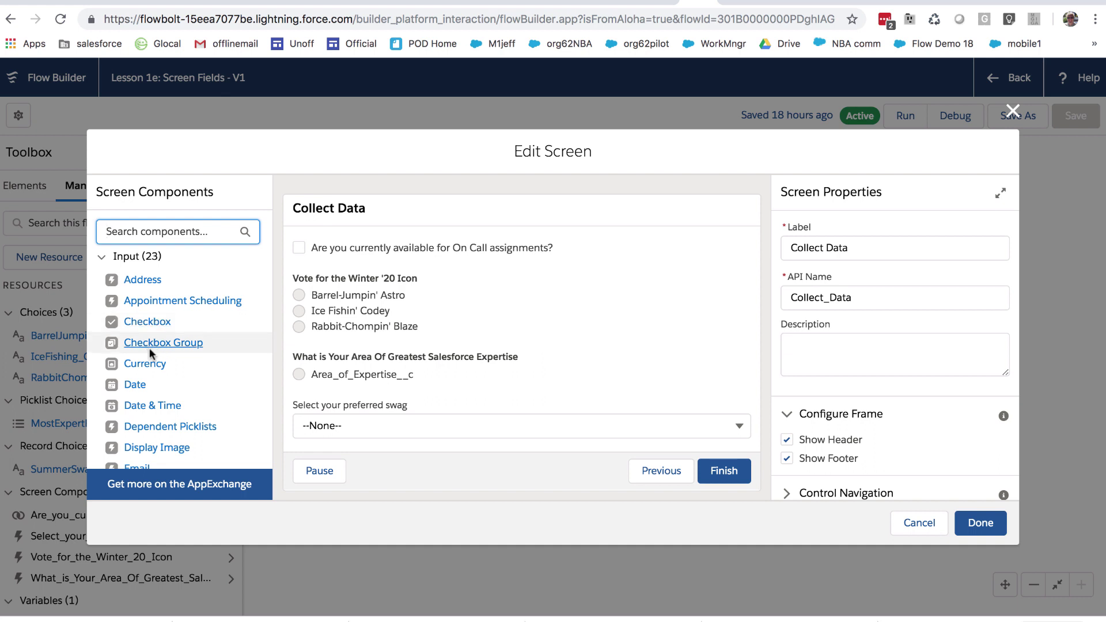
- Drop a Date field onto Collect Data and a Dependent Picklists component above the expertise question
left_click_drag(141, 387, 340, 371)
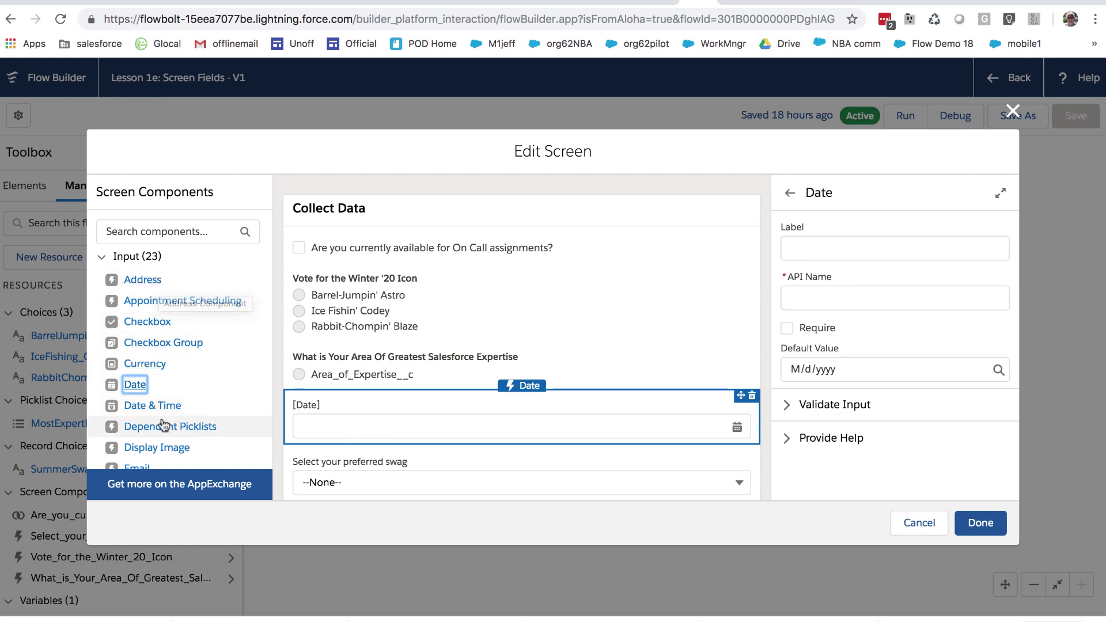
left_click_drag(159, 427, 397, 362)
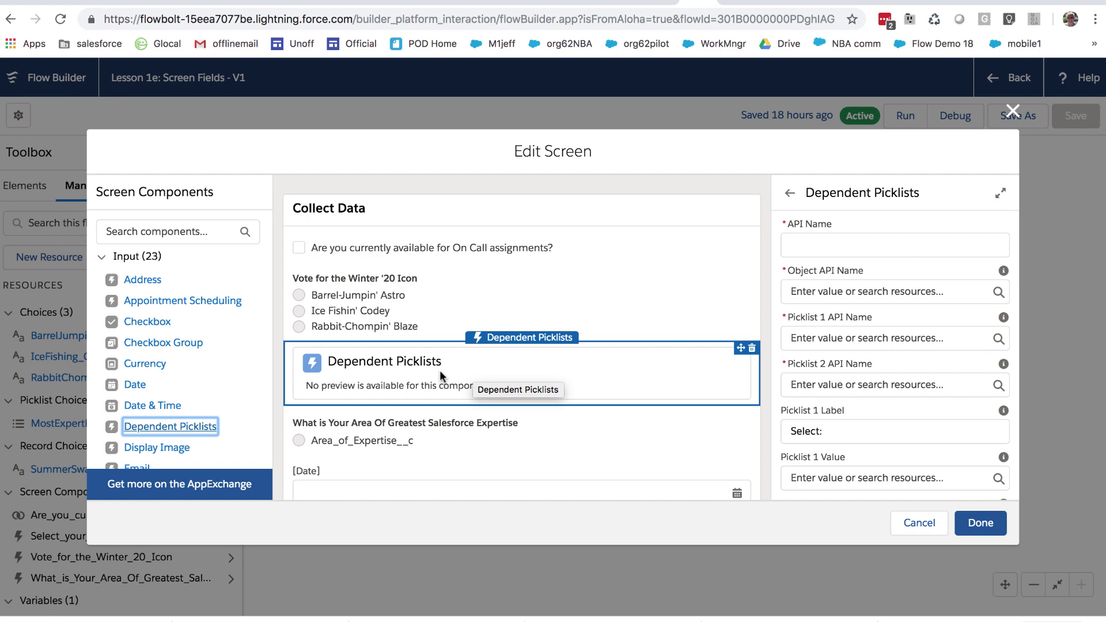
scroll(244, 405, "down", 4)
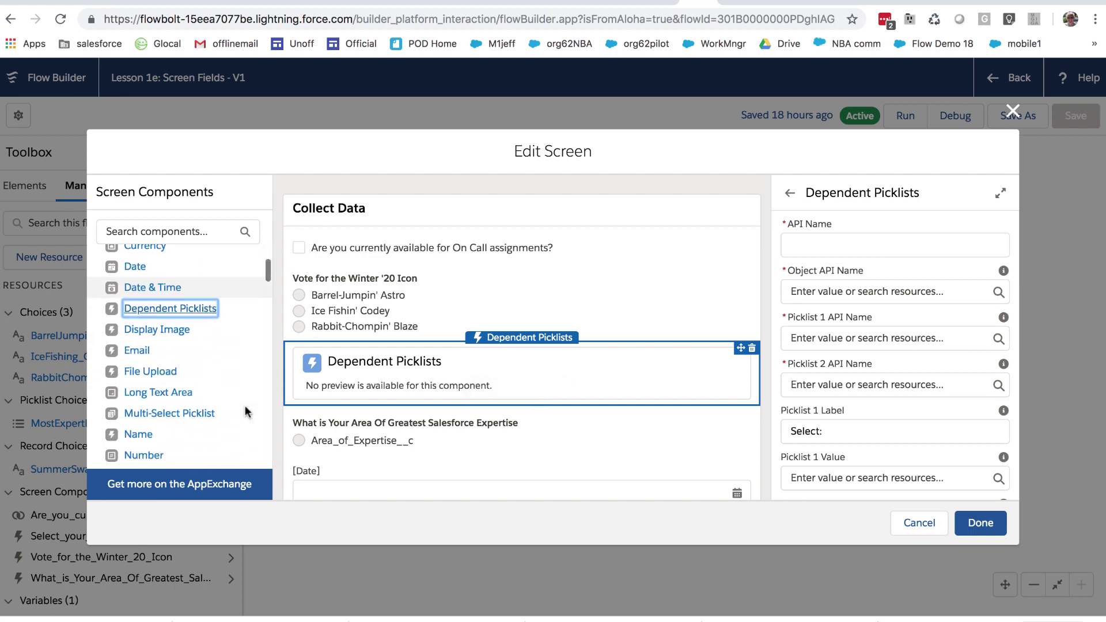
scroll(244, 405, "down", 2)
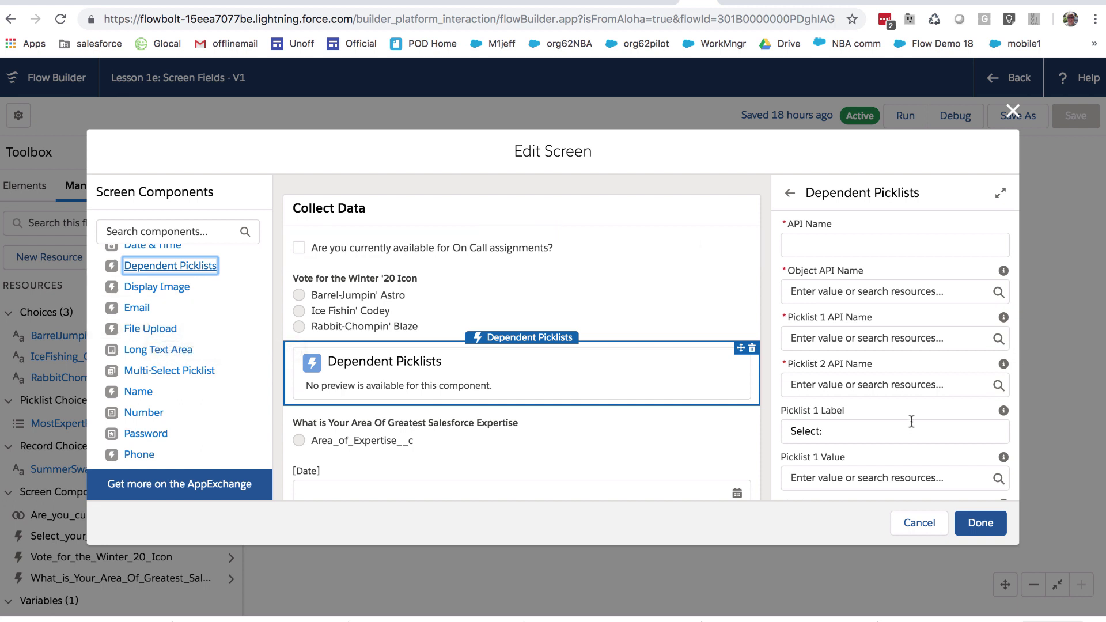
scroll(911, 422, "down", 1)
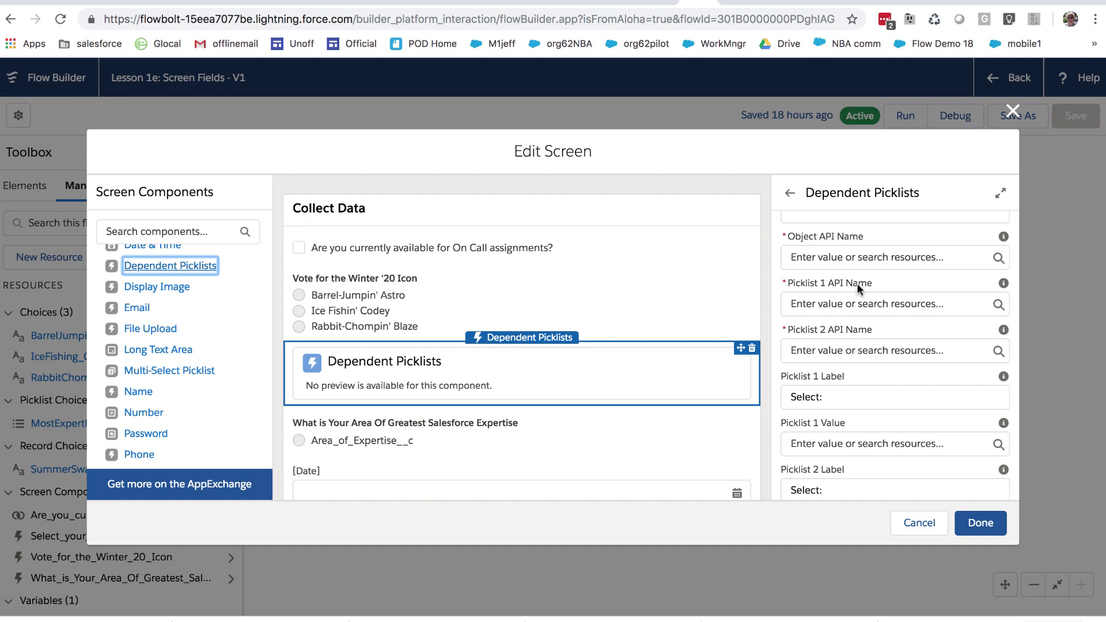
scroll(858, 288, "up", 1)
scroll(858, 284, "down", 6)
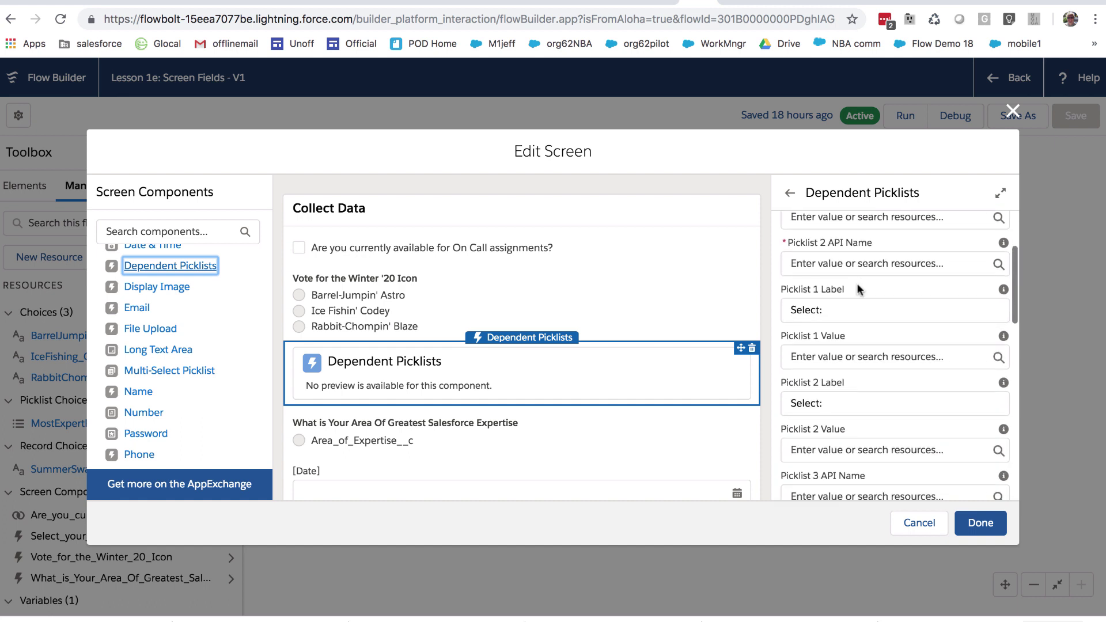
scroll(858, 290, "down", 9)
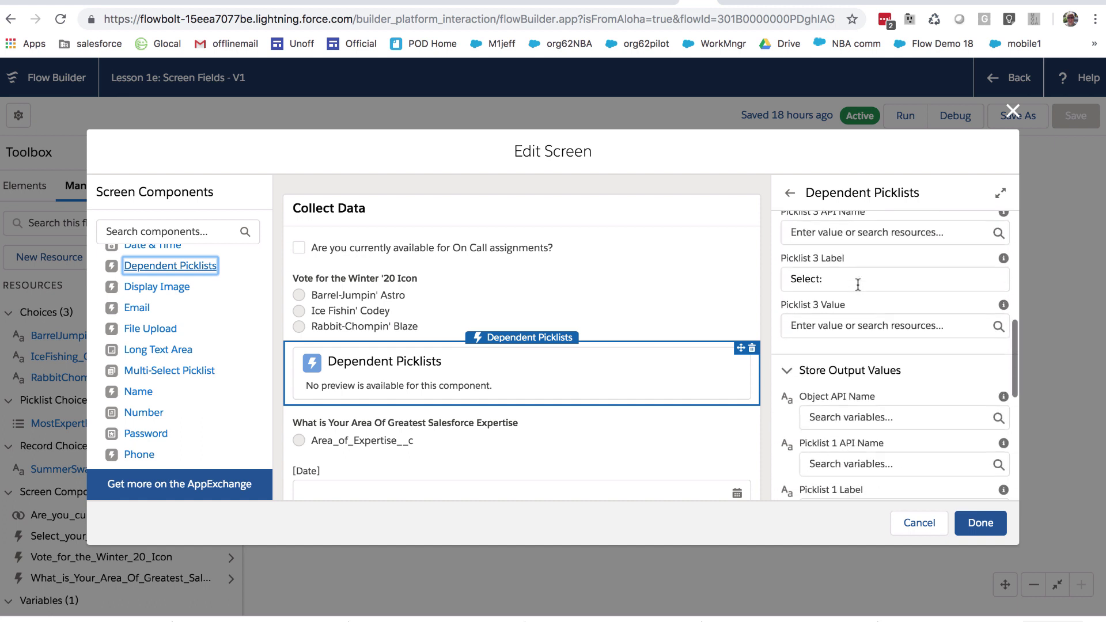
left_click(795, 276)
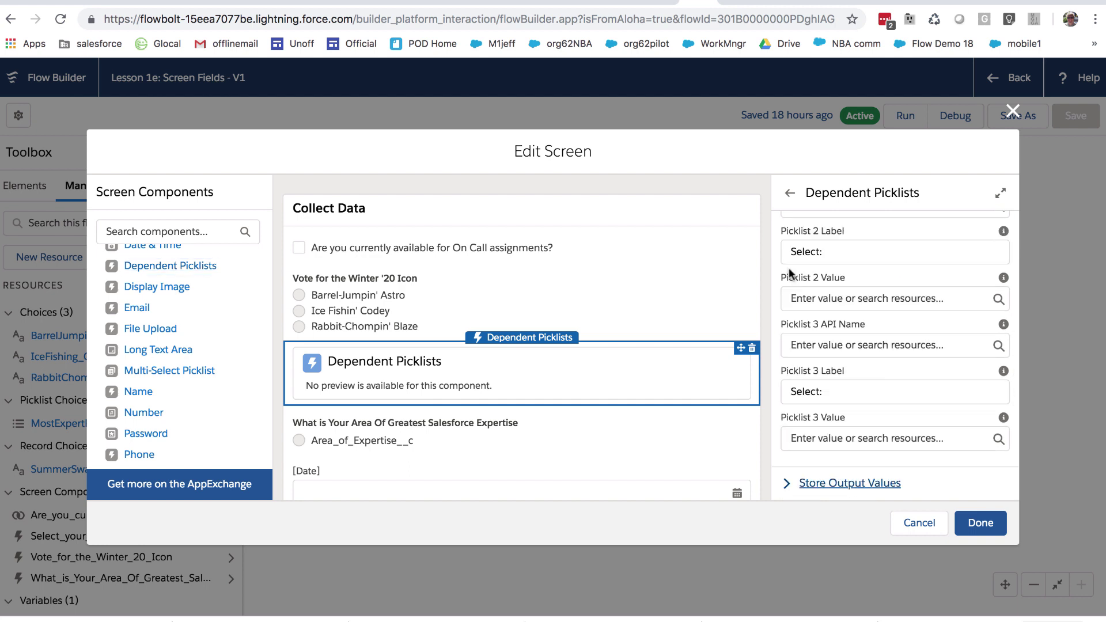
left_click(787, 484)
scroll(789, 493, "down", 8)
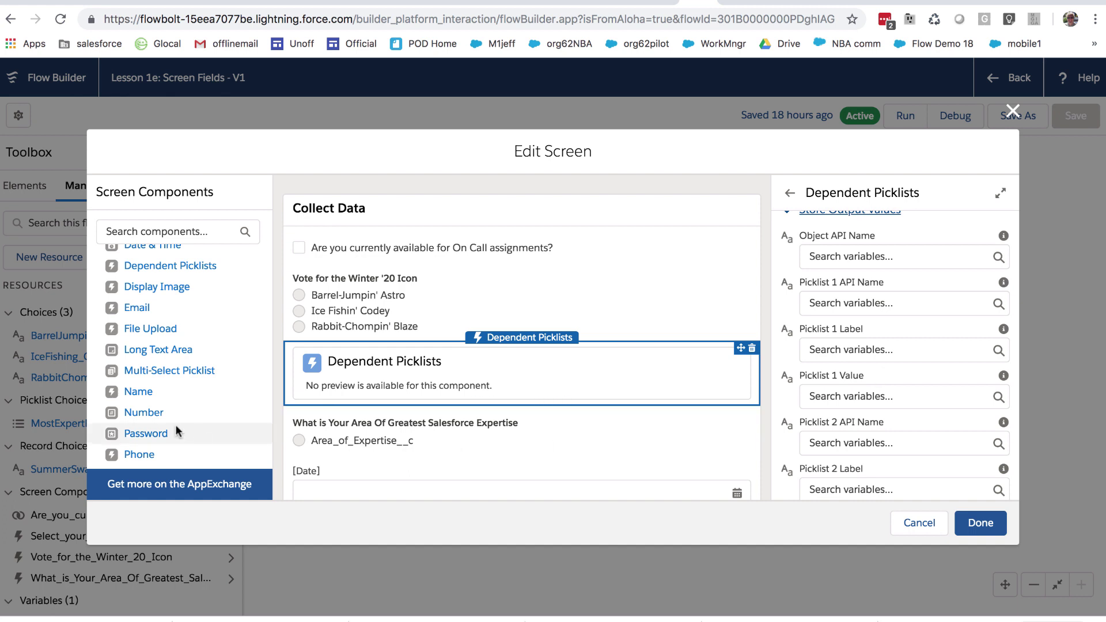
- Scroll to the Custom components and add lookupFSC to the bottom of the screen
scroll(175, 429, "down", 2)
scroll(175, 424, "down", 10)
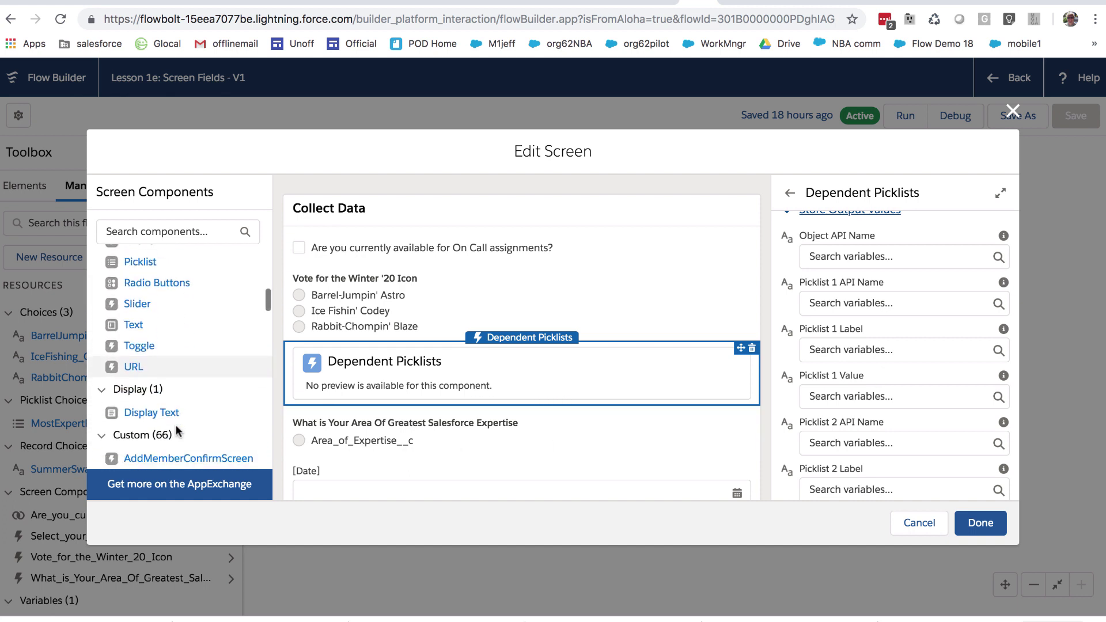
scroll(175, 424, "down", 5)
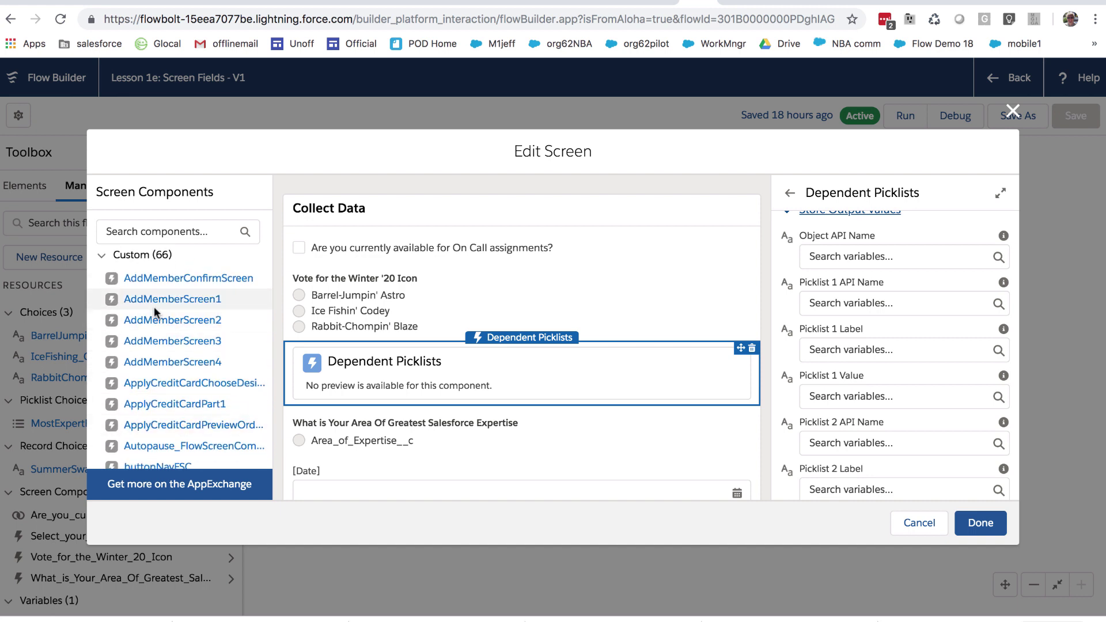
scroll(158, 329, "down", 5)
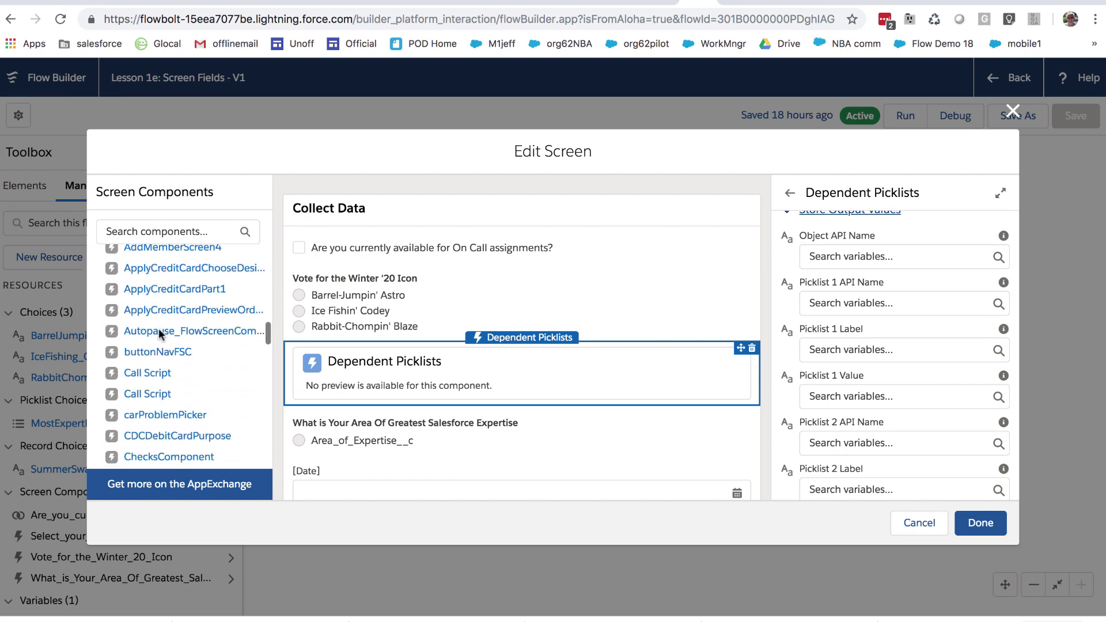
scroll(158, 328, "down", 20)
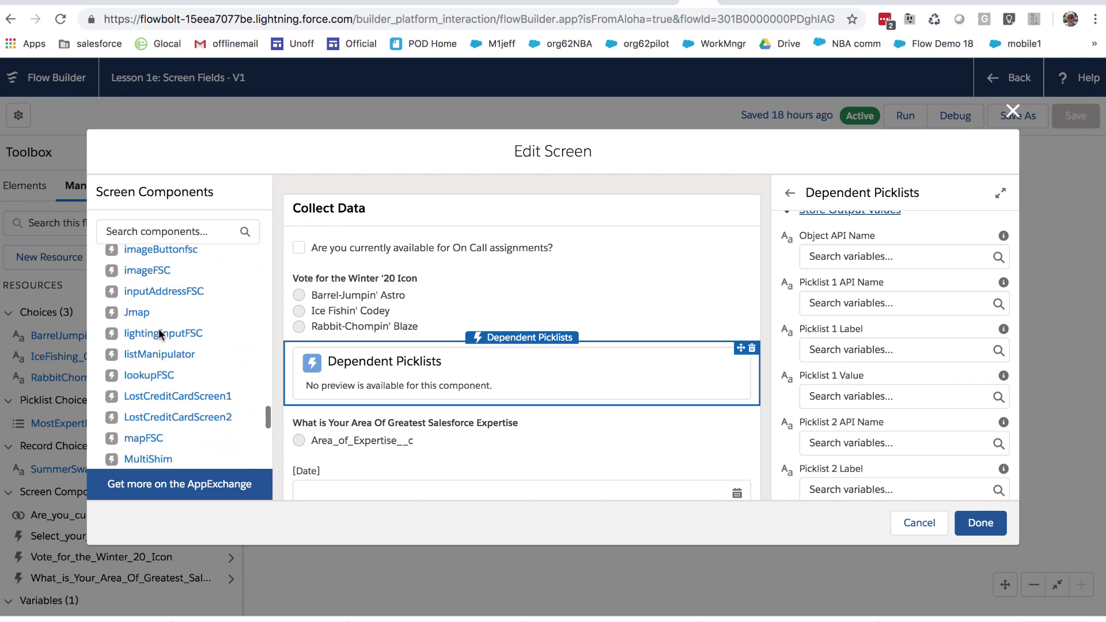
scroll(158, 329, "down", 3)
scroll(159, 332, "up", 4)
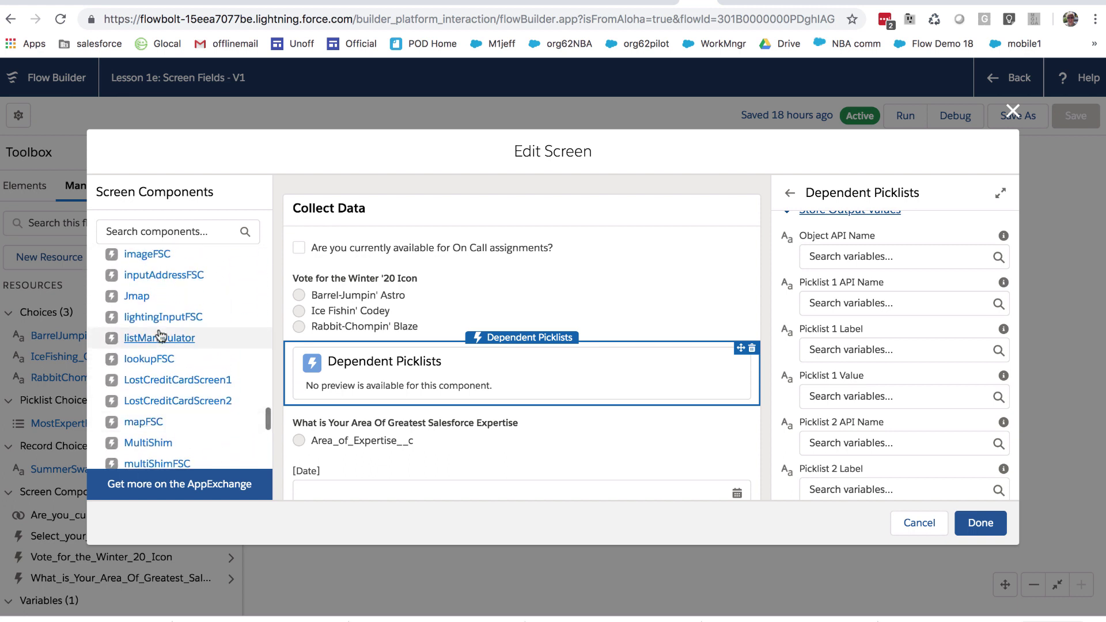
left_click(147, 361)
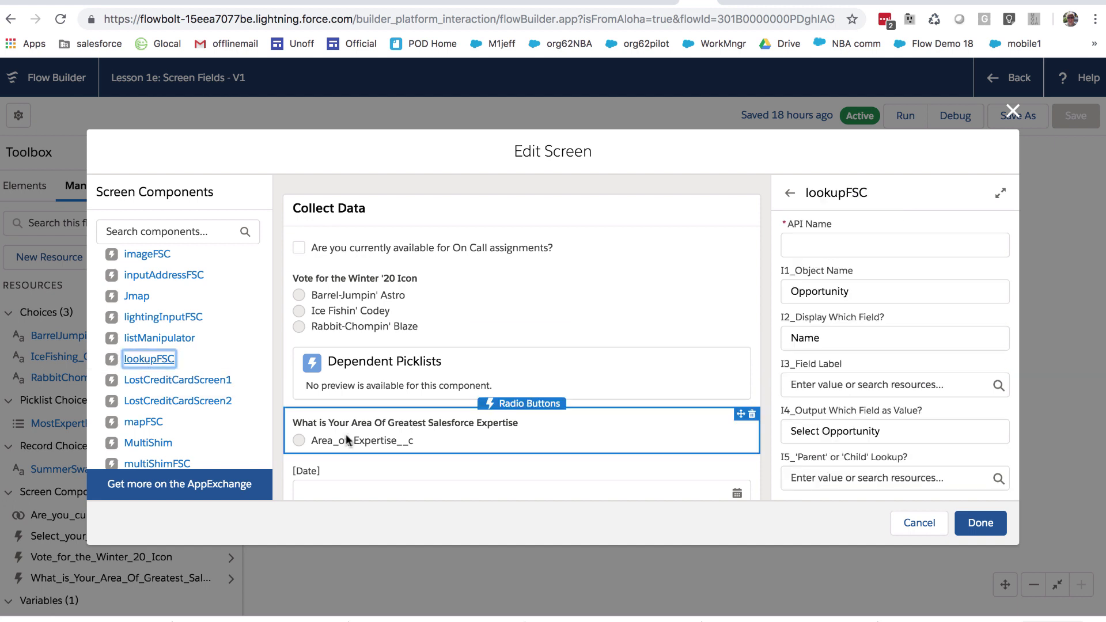
- Scroll back through the Screen Components palette after adding lookupFSC
scroll(346, 434, "down", 3)
scroll(345, 433, "down", 2)
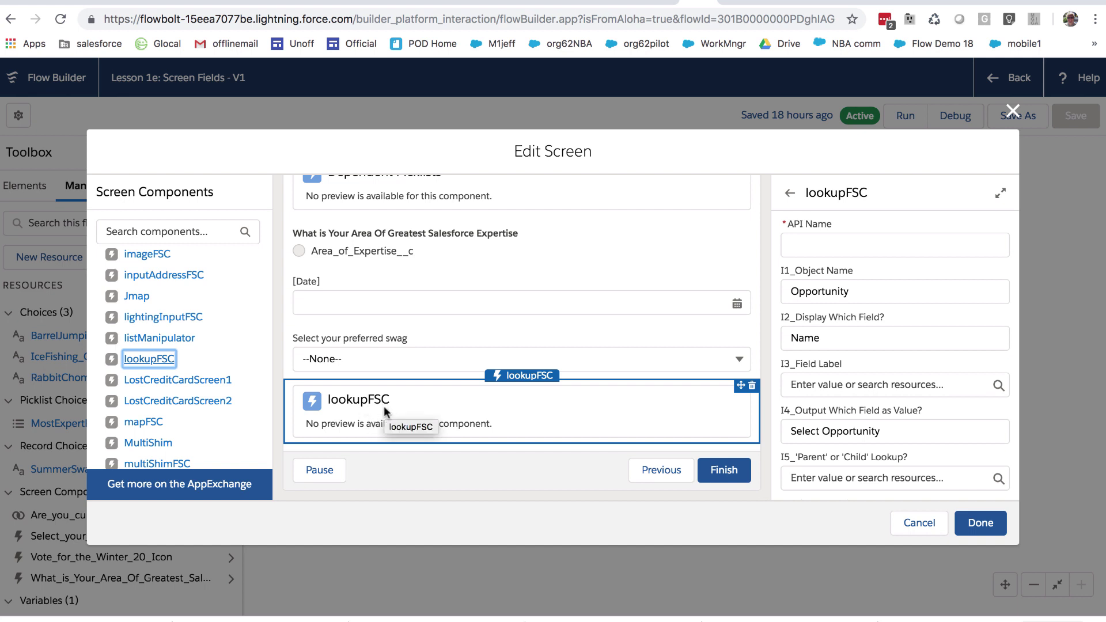
scroll(174, 431, "down", 4)
scroll(175, 435, "up", 5)
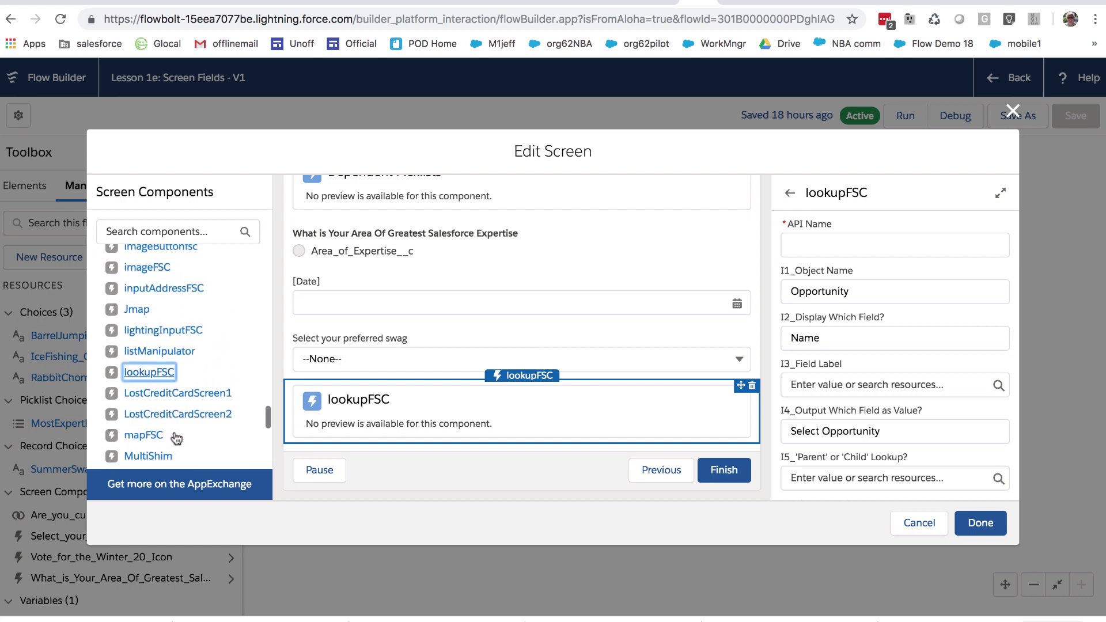
scroll(174, 433, "up", 5)
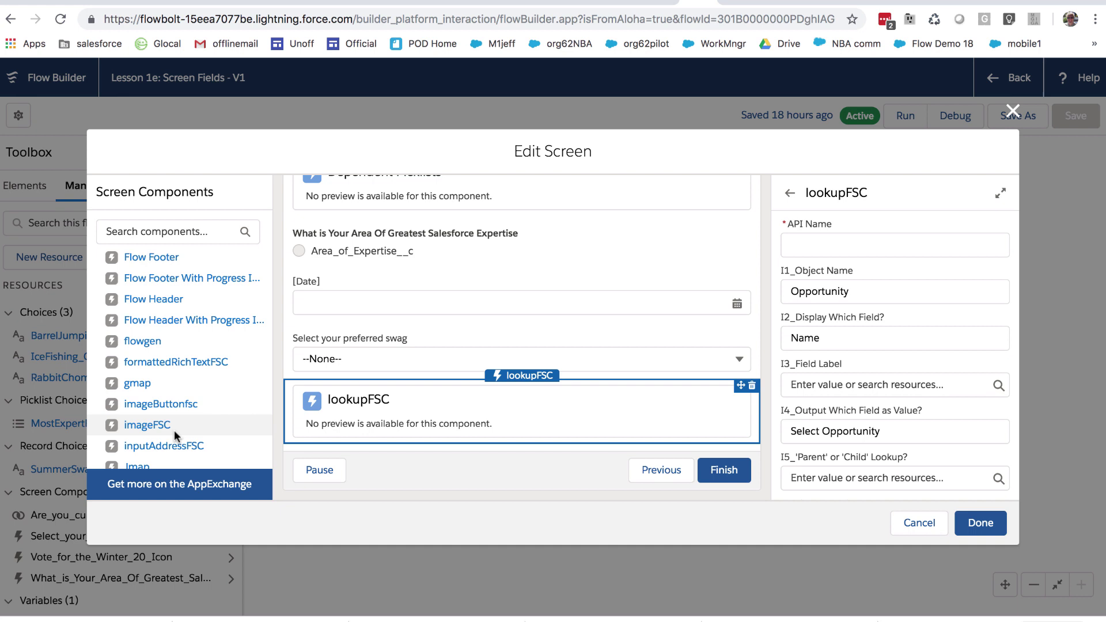
scroll(174, 429, "down", 4)
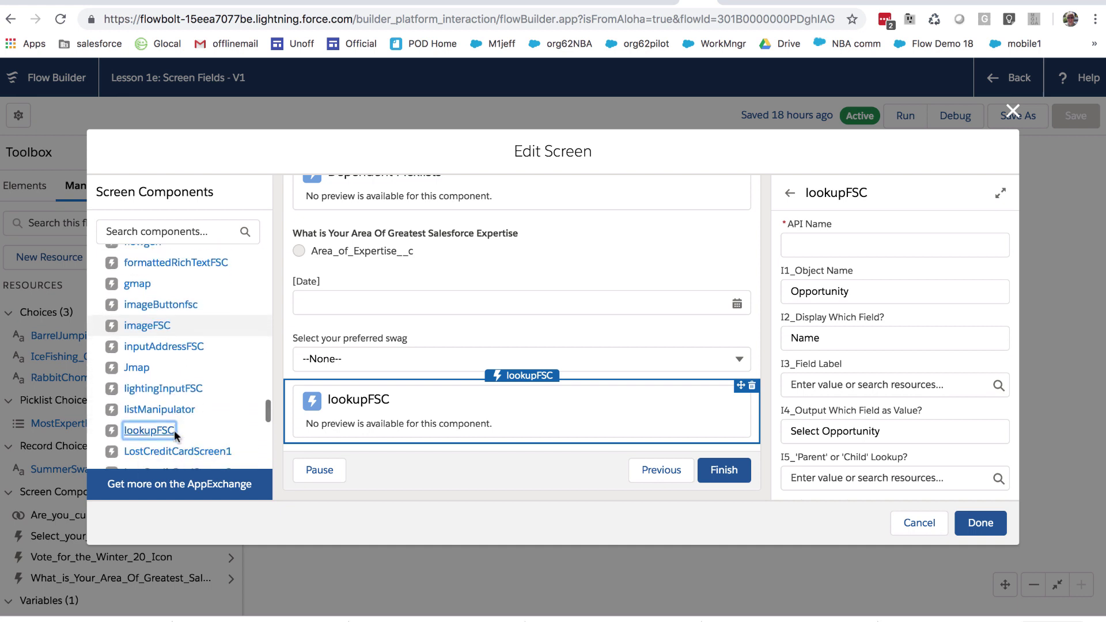
scroll(175, 437, "down", 9)
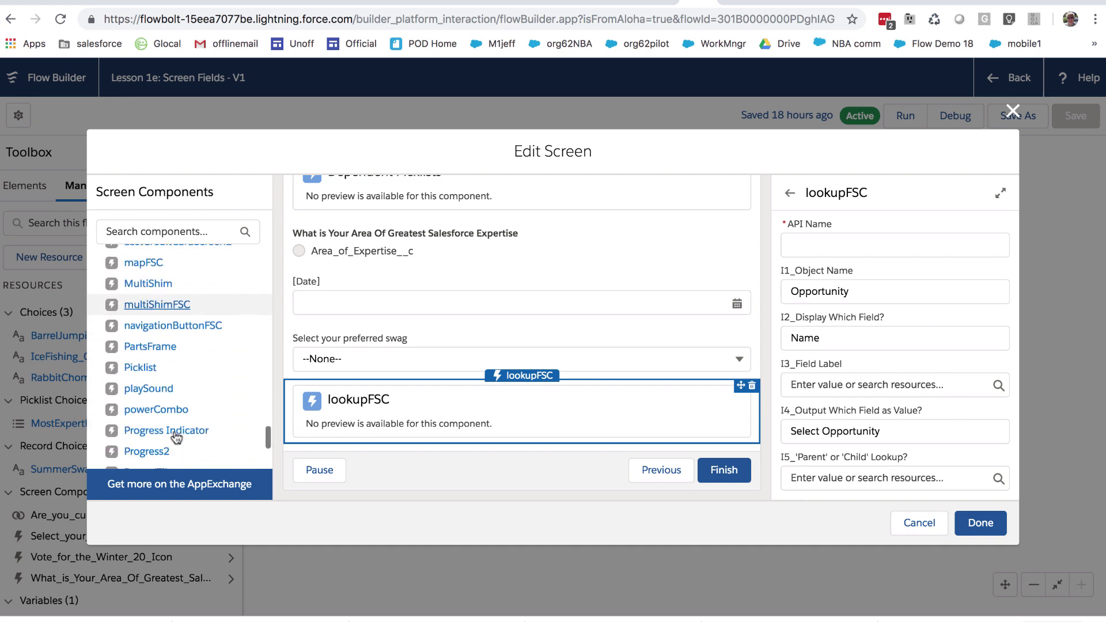
scroll(176, 437, "down", 4)
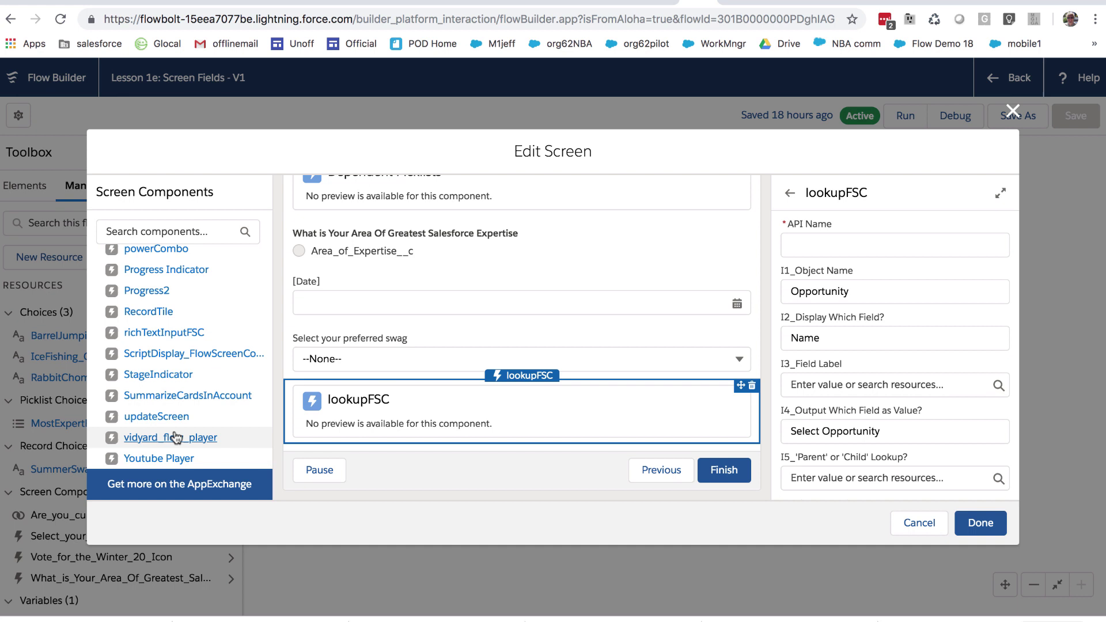
scroll(176, 437, "up", 20)
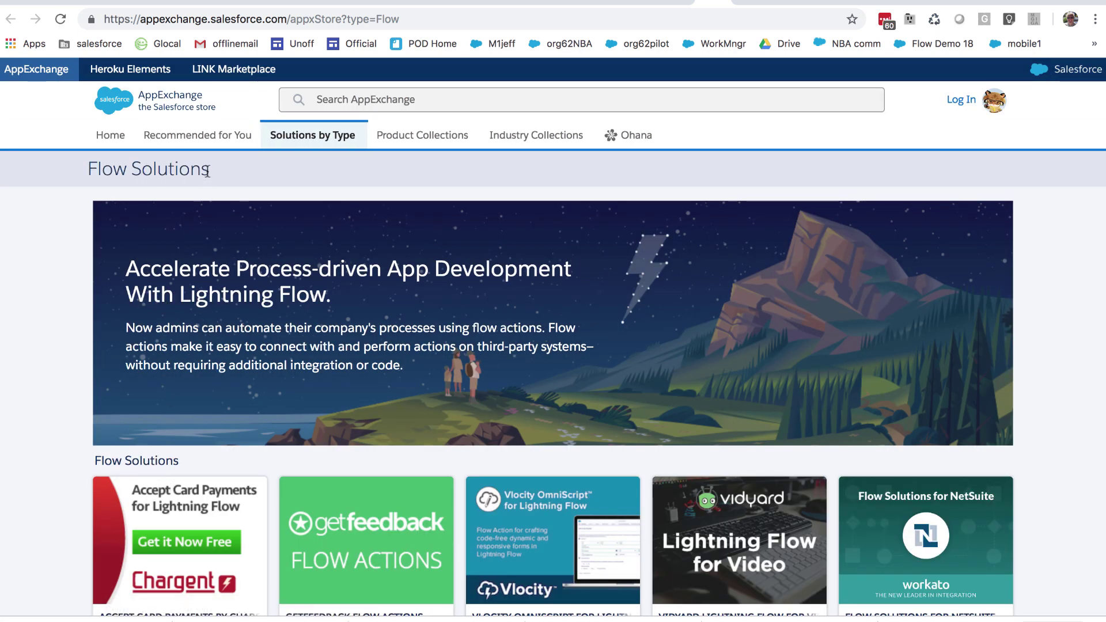
- Browse the free Flow solutions grid on AppExchange, previewing cards down to zAgile Flex for Flow Actions
left_click_drag(208, 170, 84, 168)
scroll(370, 489, "down", 5)
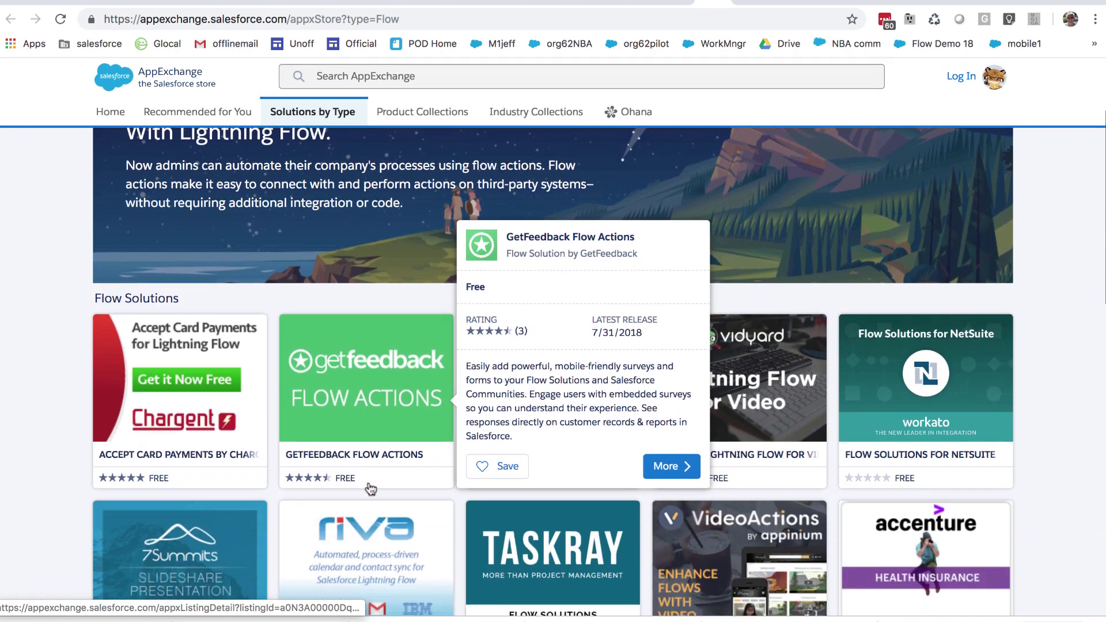
scroll(370, 489, "down", 3)
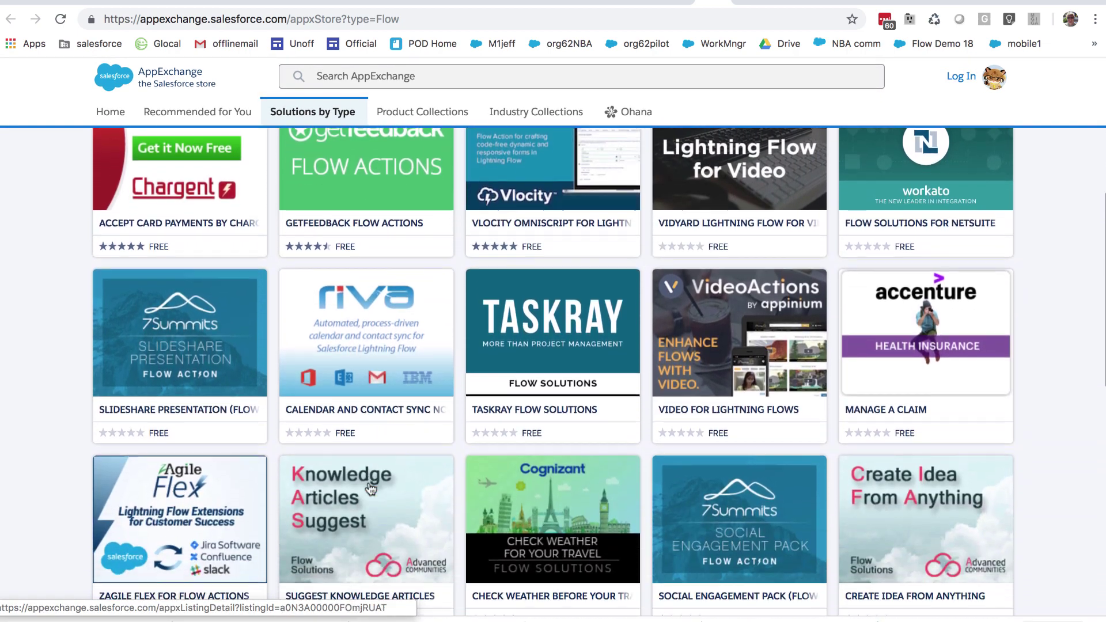
scroll(370, 489, "down", 3)
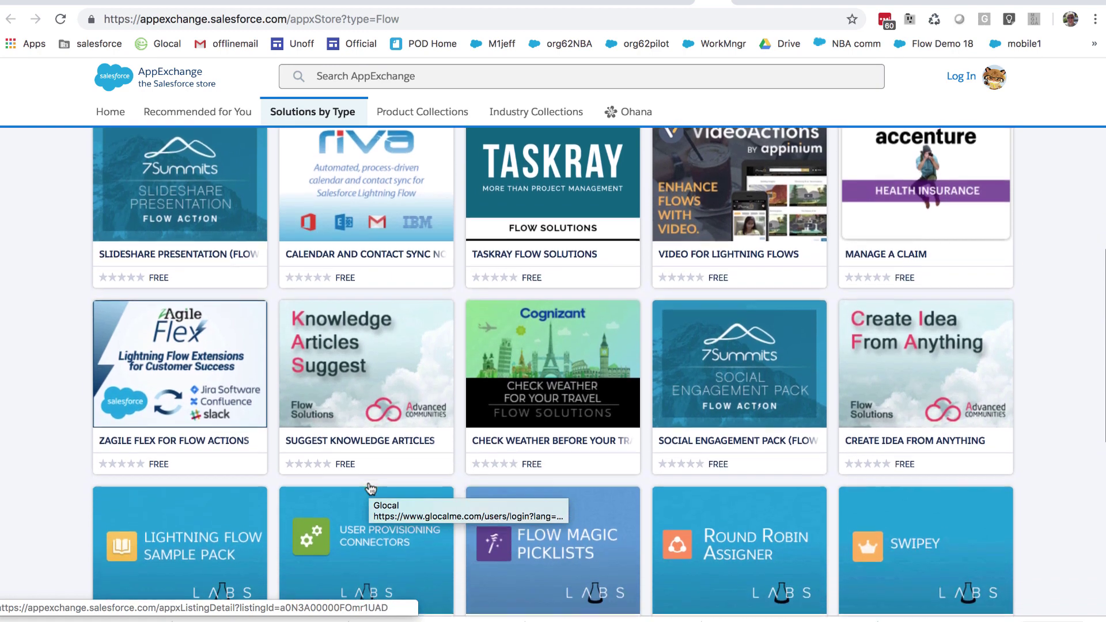
scroll(371, 489, "down", 3)
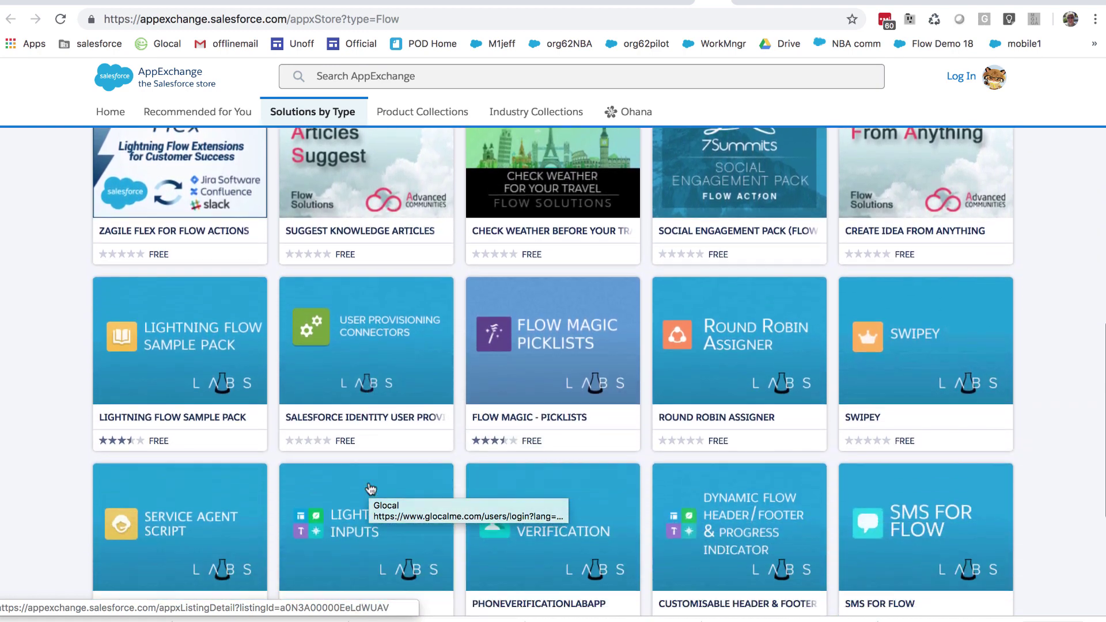
scroll(370, 489, "down", 2)
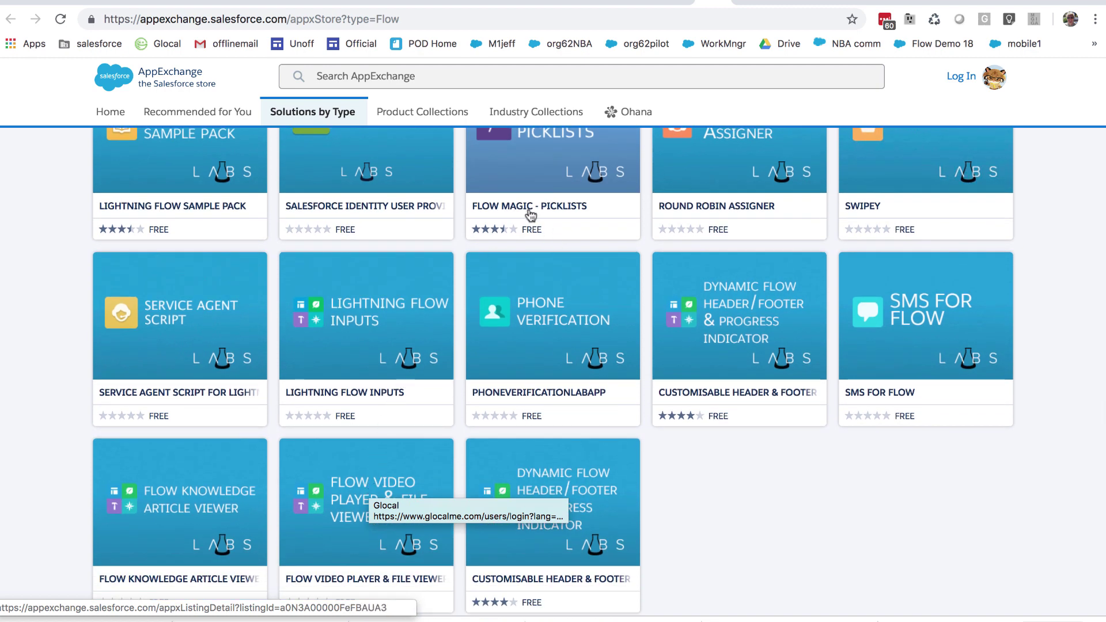
mouse_move(528, 203)
mouse_move(564, 401)
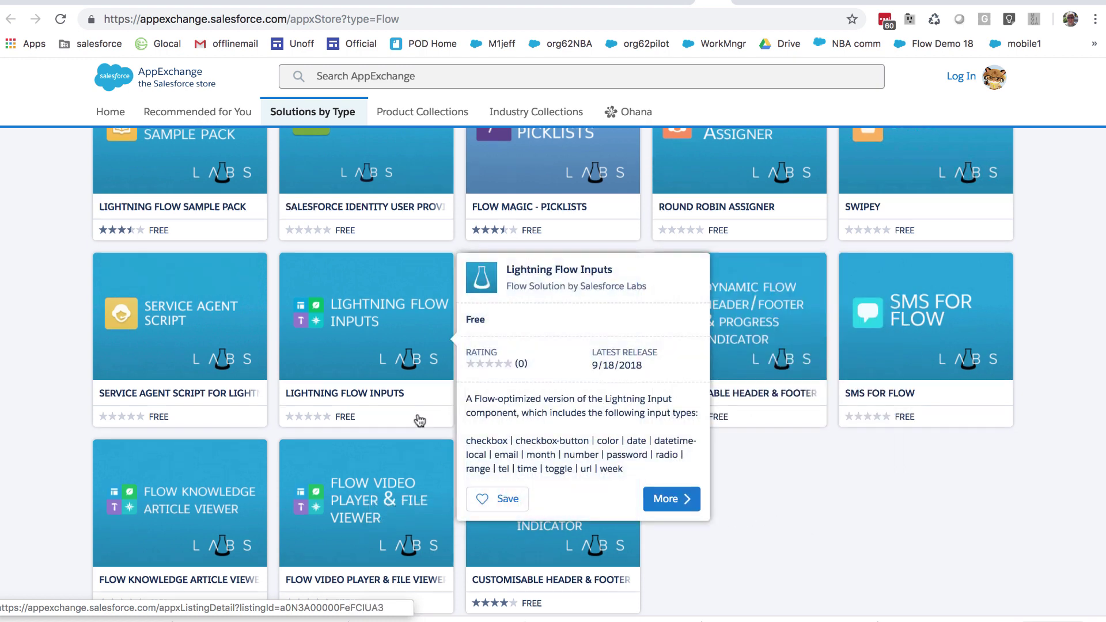
scroll(422, 423, "up", 5)
scroll(420, 420, "up", 3)
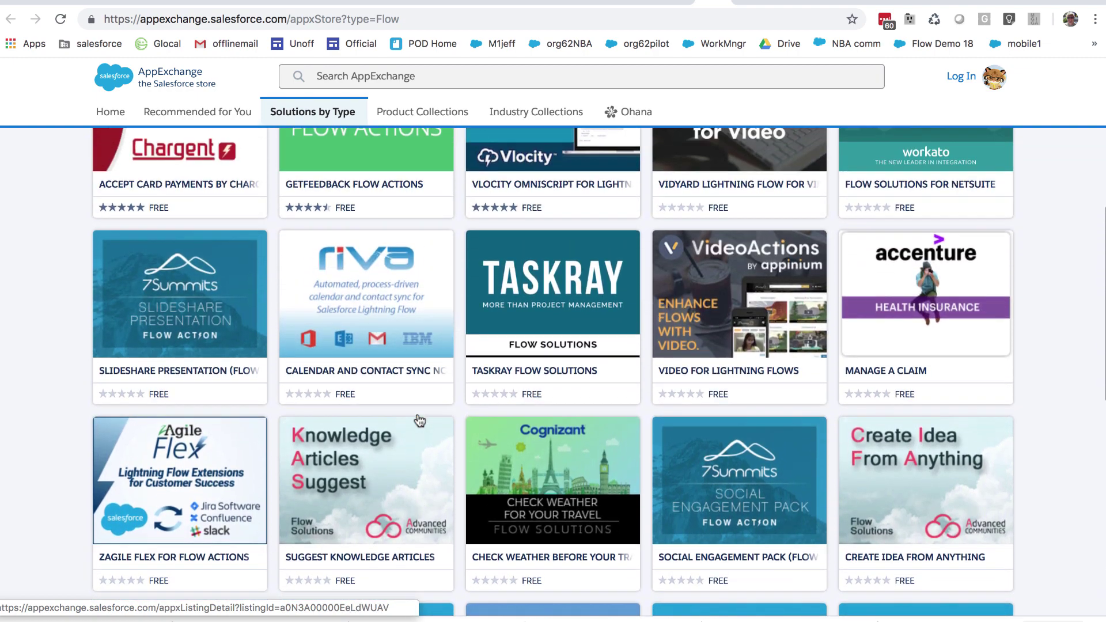
mouse_move(156, 469)
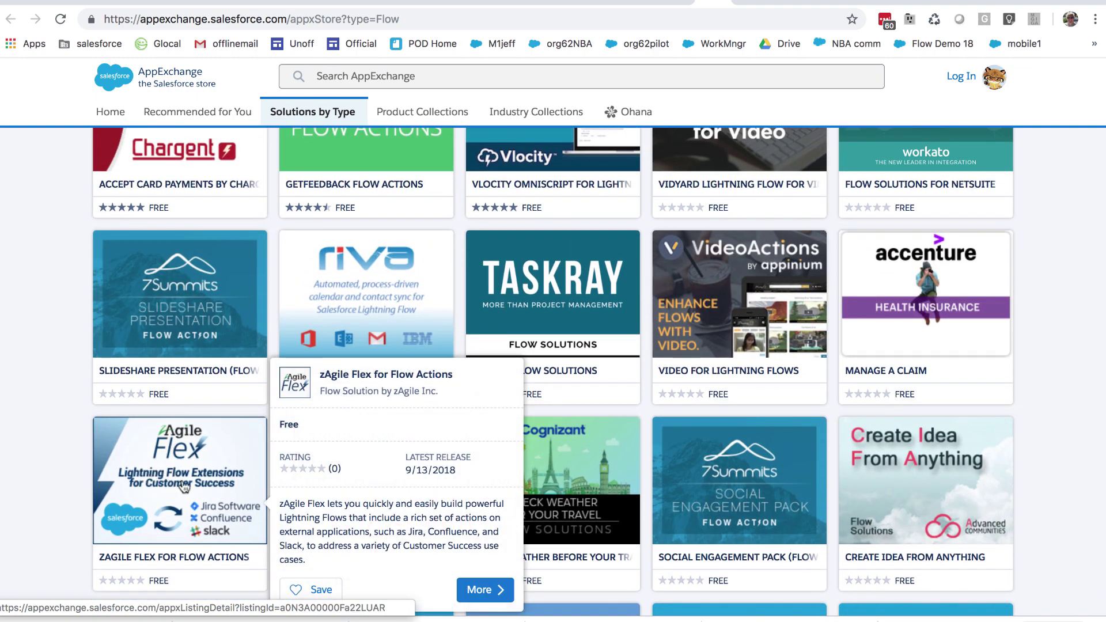
- Open the zAgile Flex for Flow Actions listing and highlight its Jira, Confluence, and Slack heading
left_click(162, 489)
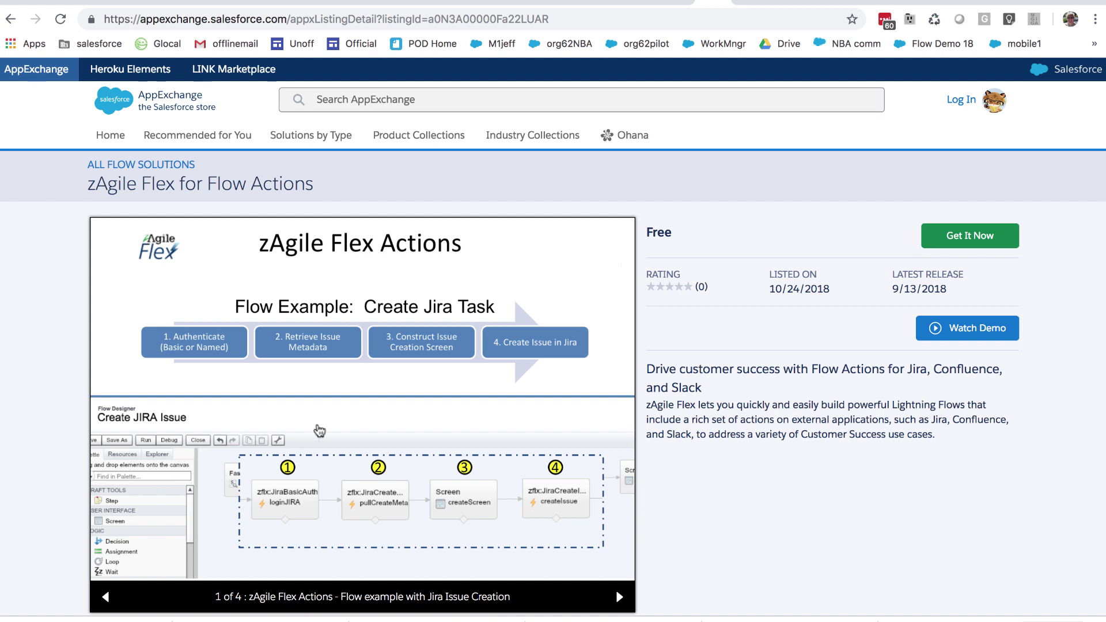
scroll(698, 482, "down", 2)
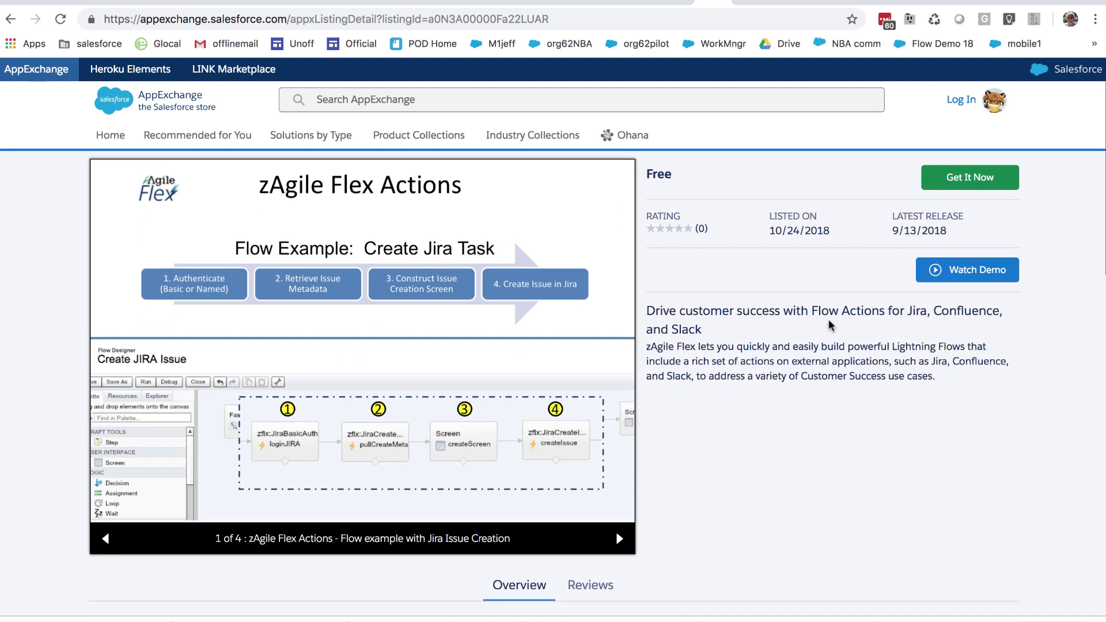
left_click_drag(907, 309, 909, 331)
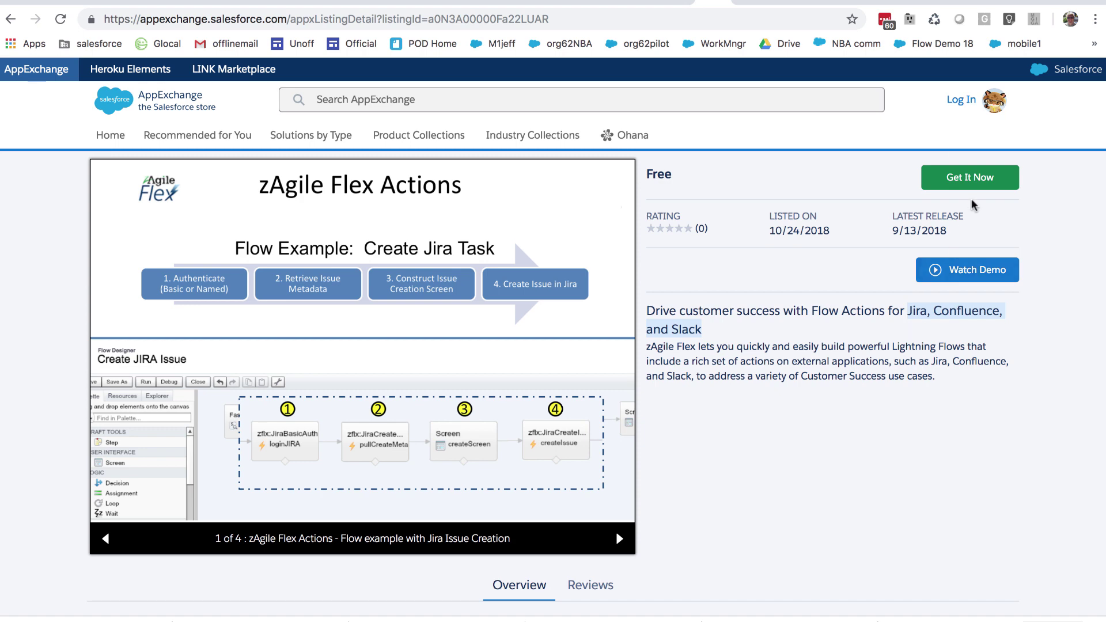
- Back in Flow Builder, close Edit Screen and drag a Core Action onto the canvas
left_click(676, 4)
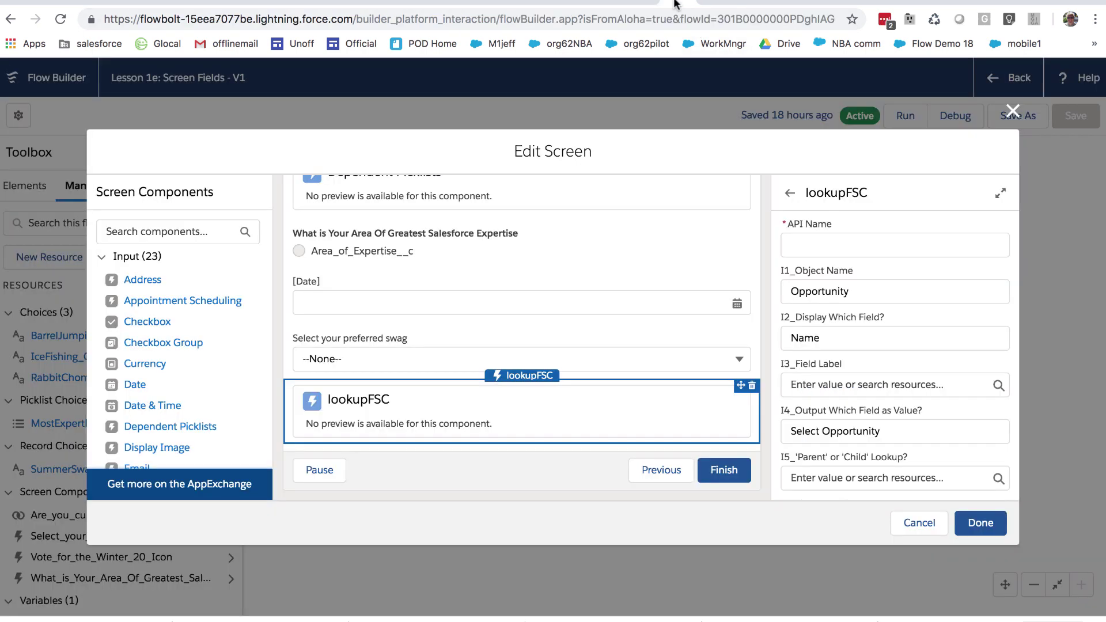
left_click(1013, 110)
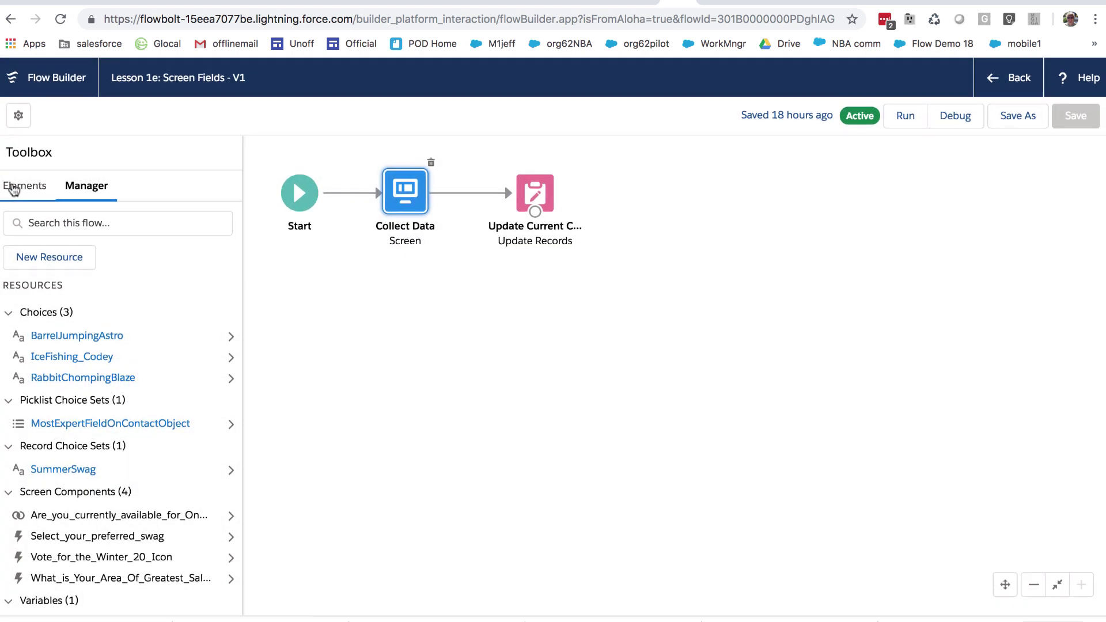
left_click(15, 188)
scroll(86, 489, "down", 1)
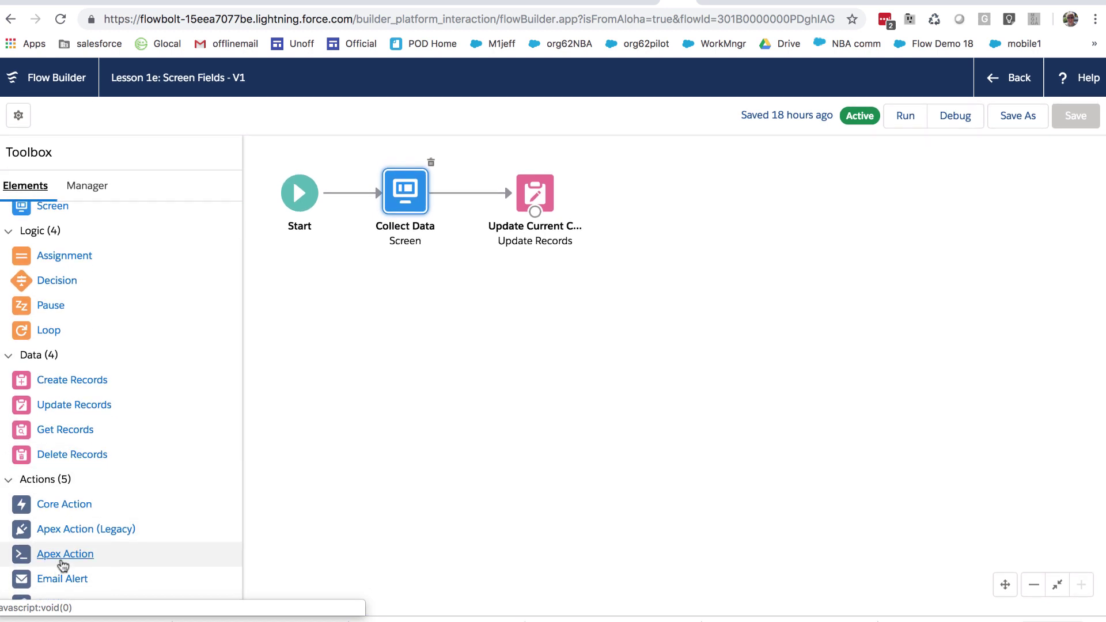
left_click(303, 541)
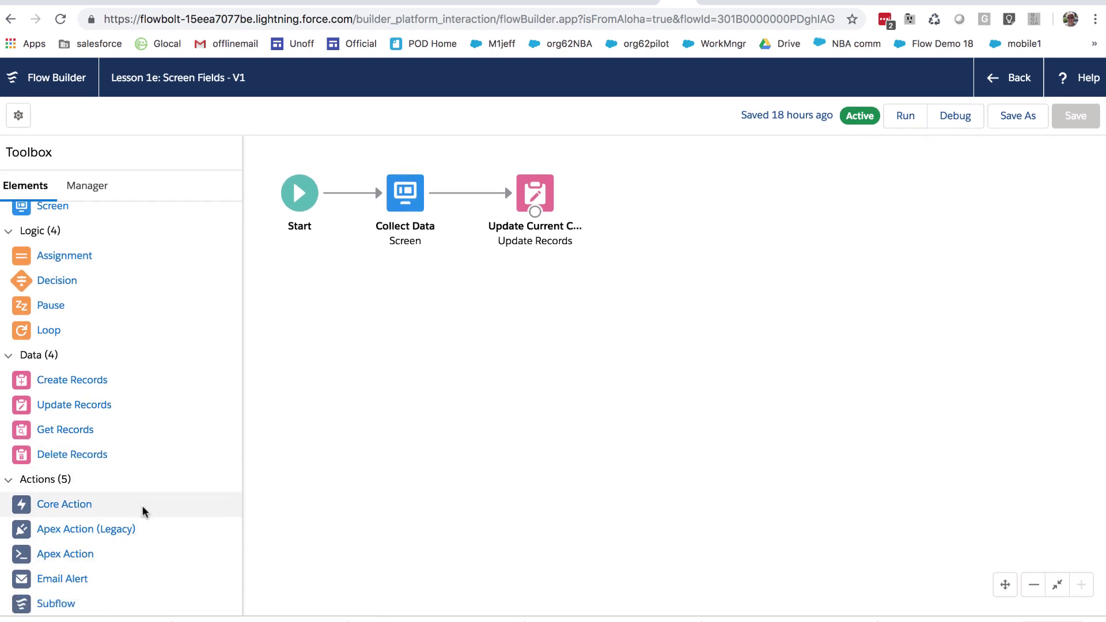
left_click_drag(67, 509, 333, 387)
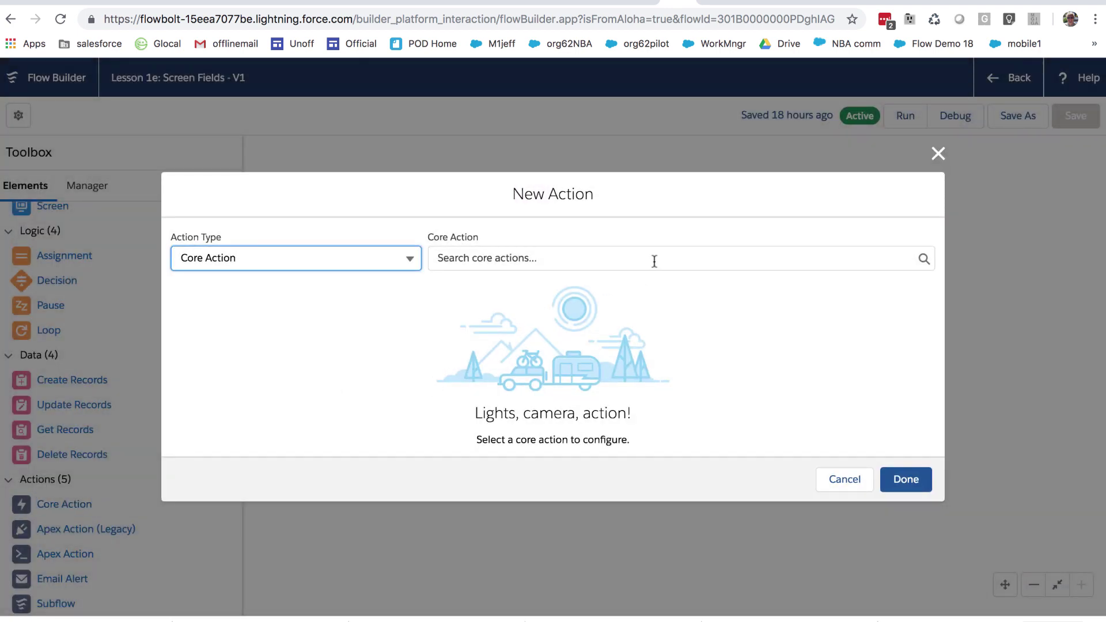
- Try the Activate Session-Based Permission Set core action, check its output values, then cancel it
left_click(655, 260)
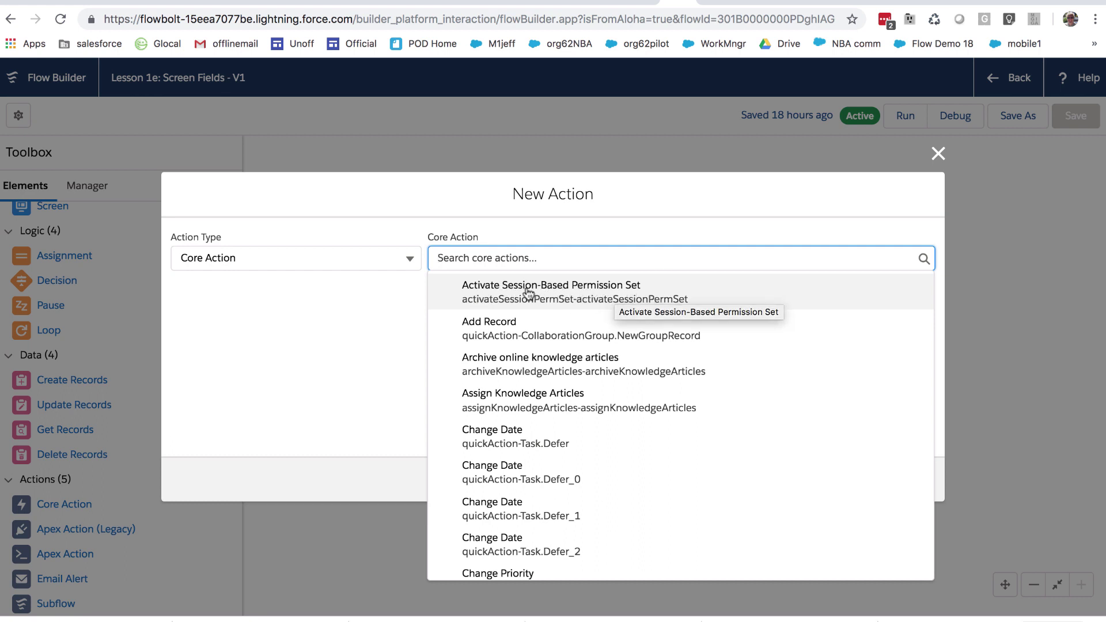
left_click(572, 291)
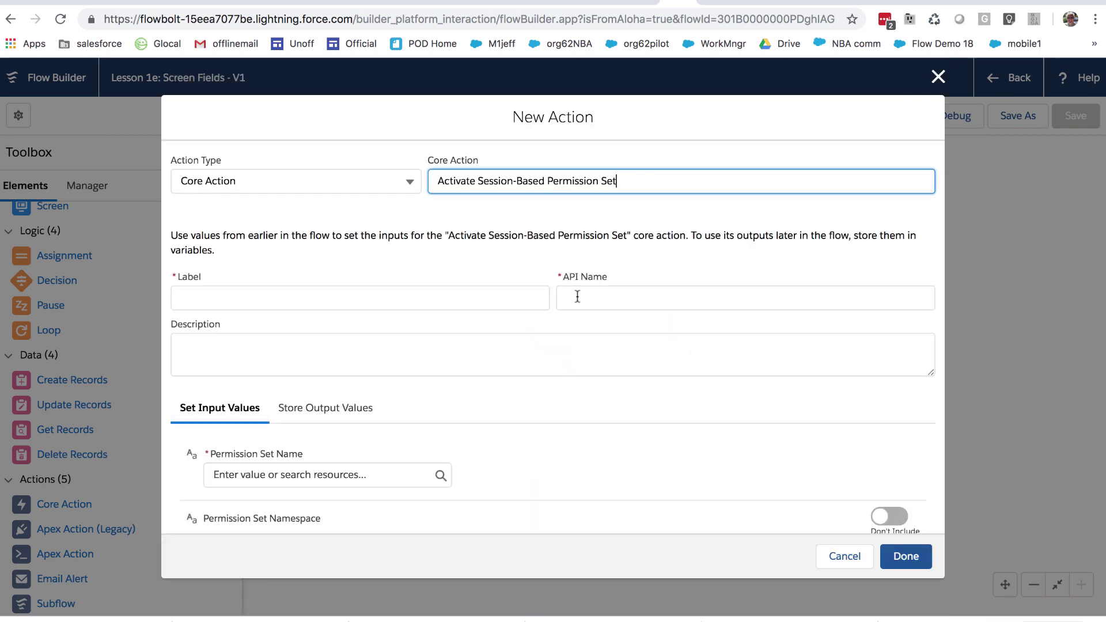
scroll(457, 417, "down", 1)
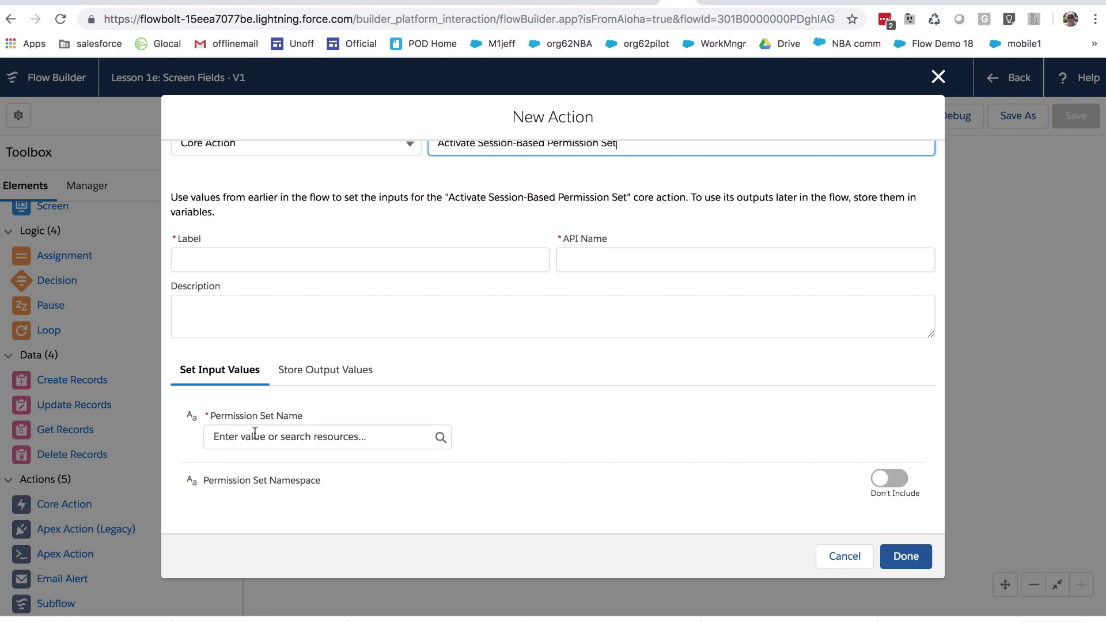
left_click(322, 371)
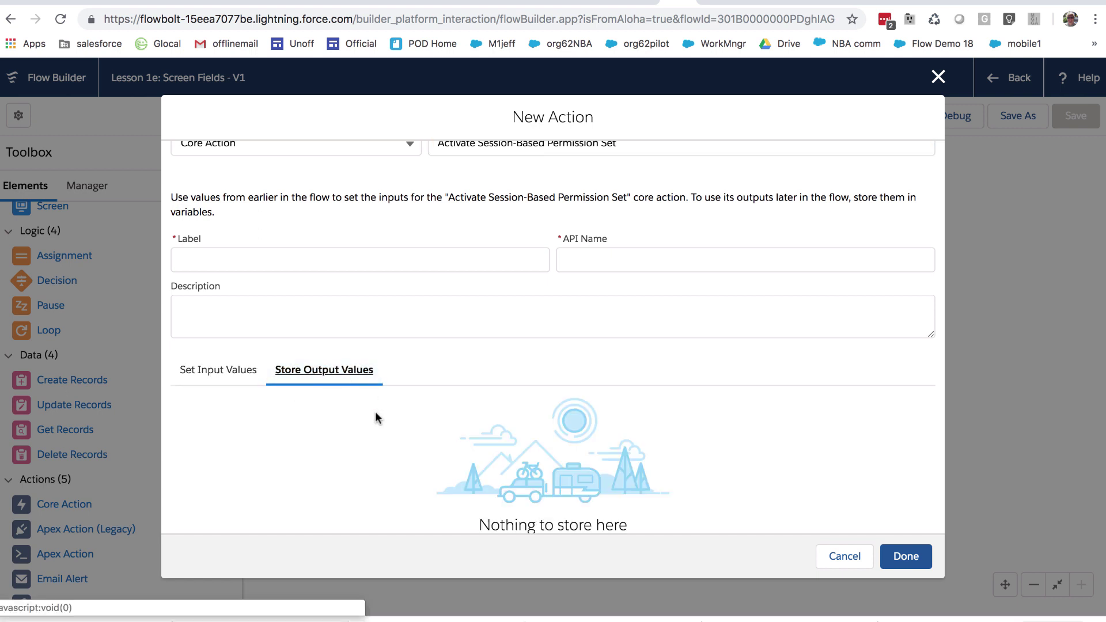
scroll(377, 429, "down", 2)
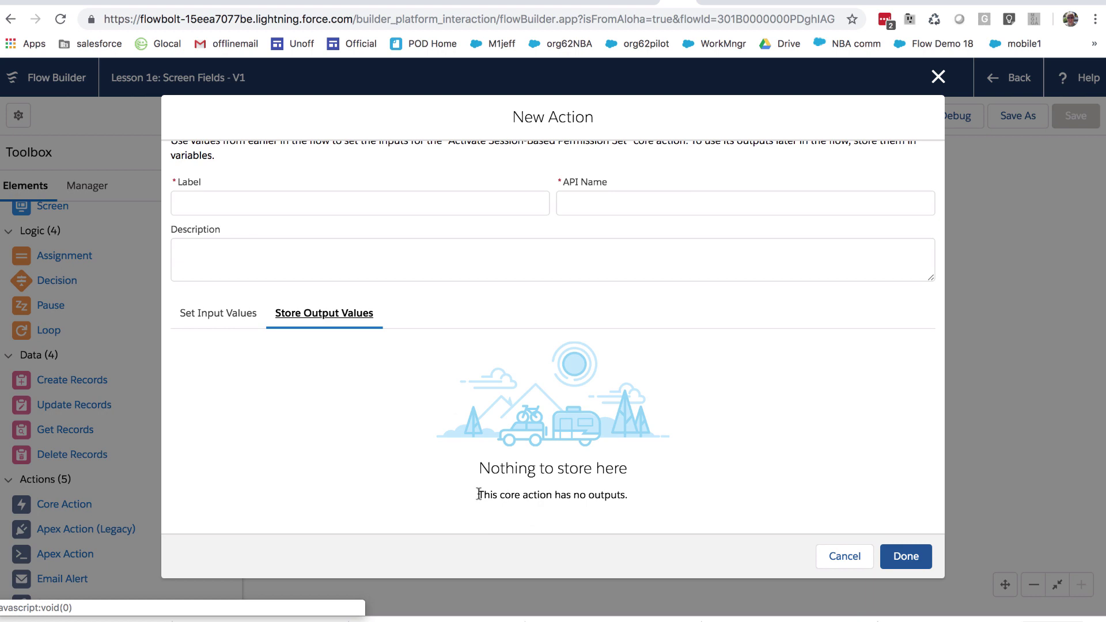
left_click_drag(478, 494, 630, 499)
scroll(379, 338, "up", 1)
scroll(379, 333, "up", 3)
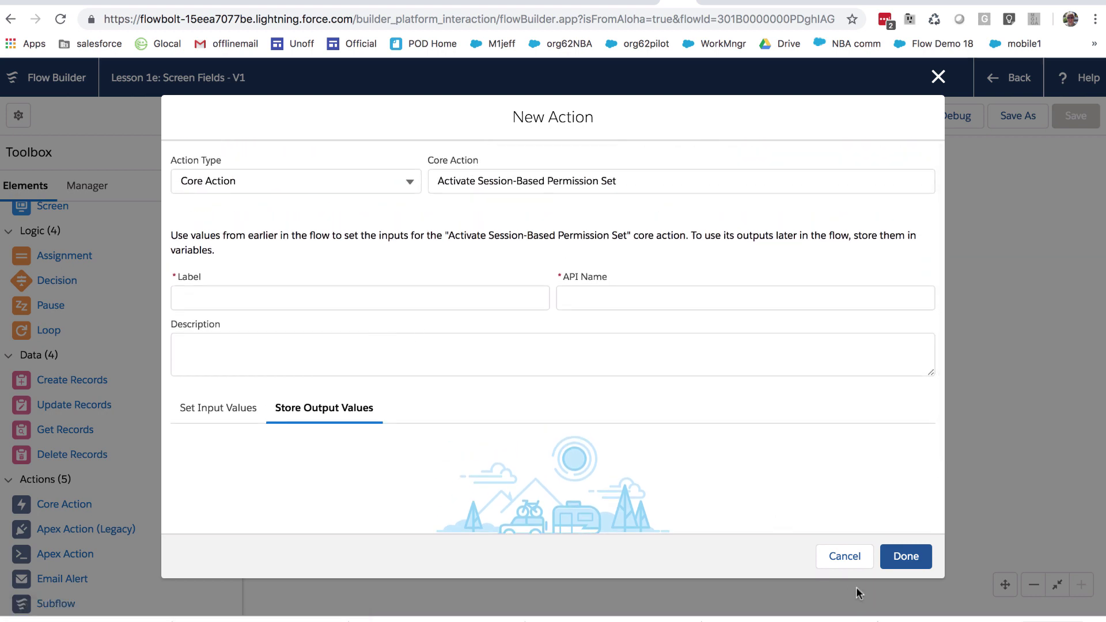
left_click(843, 556)
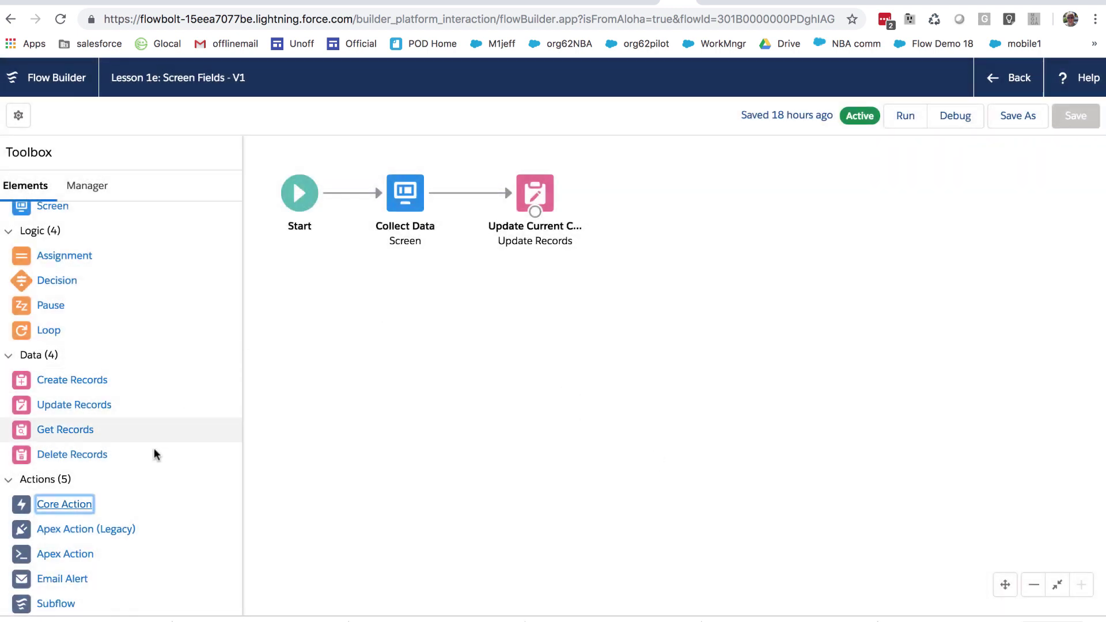
- Drag in another Core Action and scroll through the whole core action list without choosing one
left_click_drag(69, 502, 410, 481)
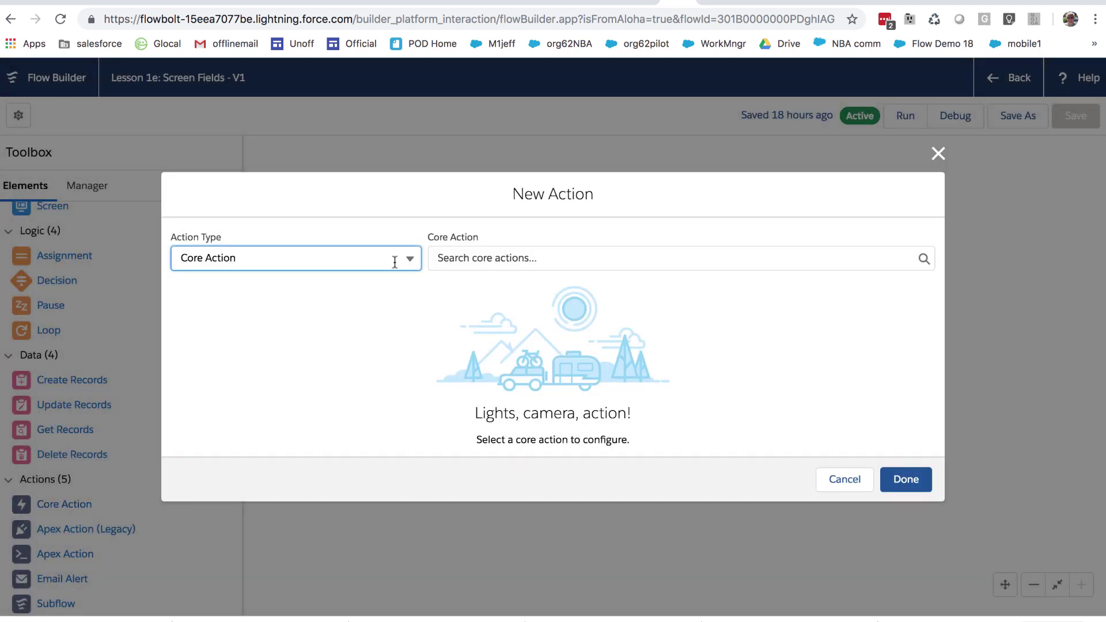
left_click(475, 257)
scroll(530, 541, "down", 1)
scroll(530, 542, "down", 15)
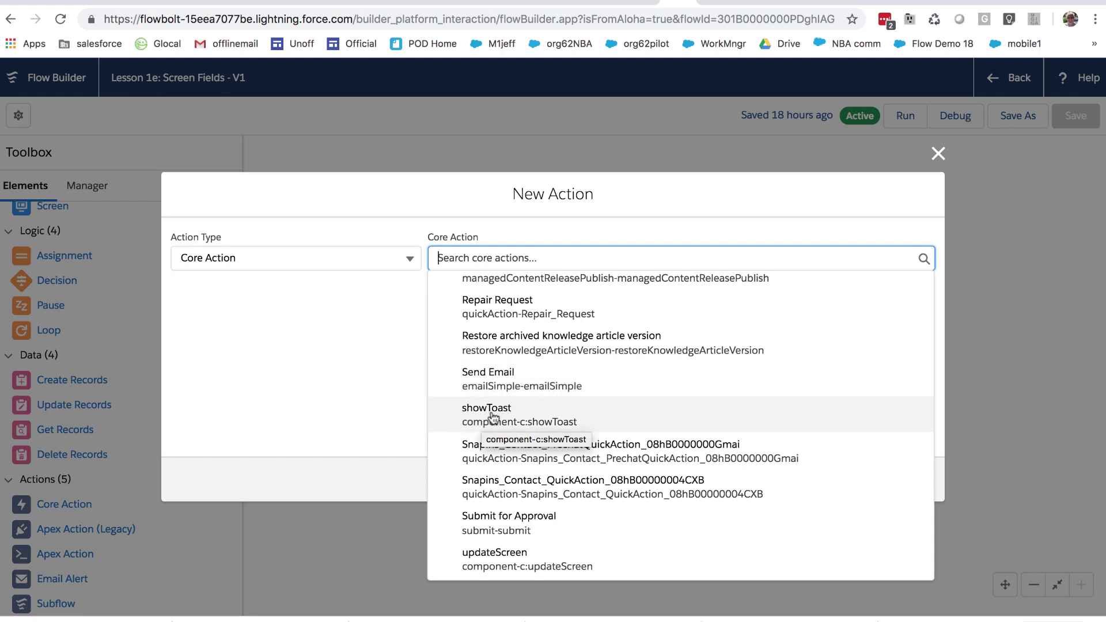
scroll(493, 416, "up", 4)
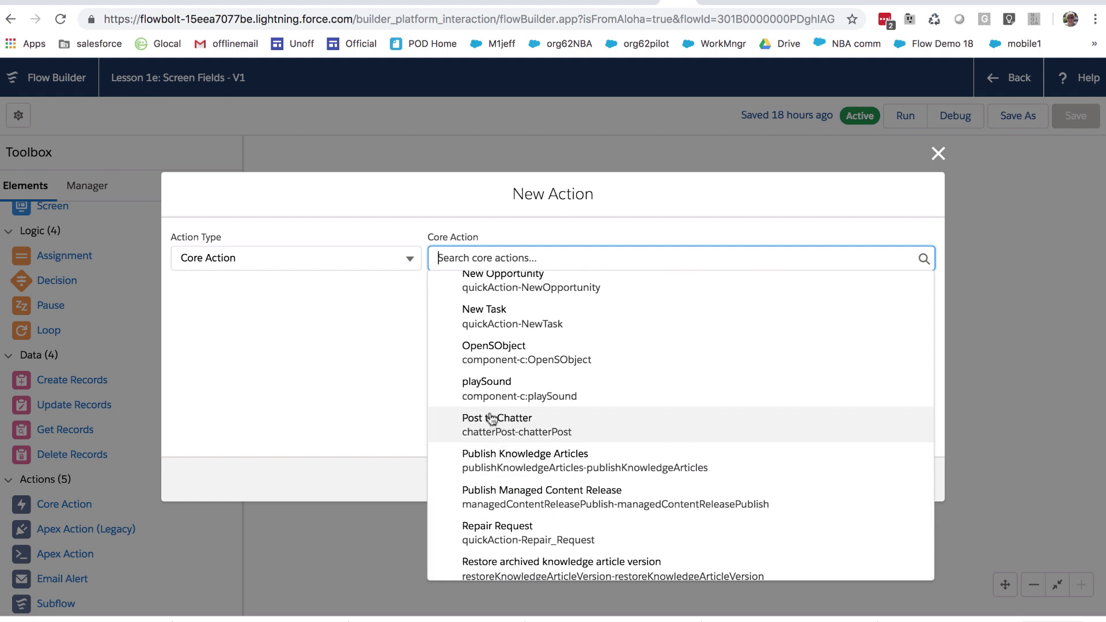
scroll(497, 422, "up", 3)
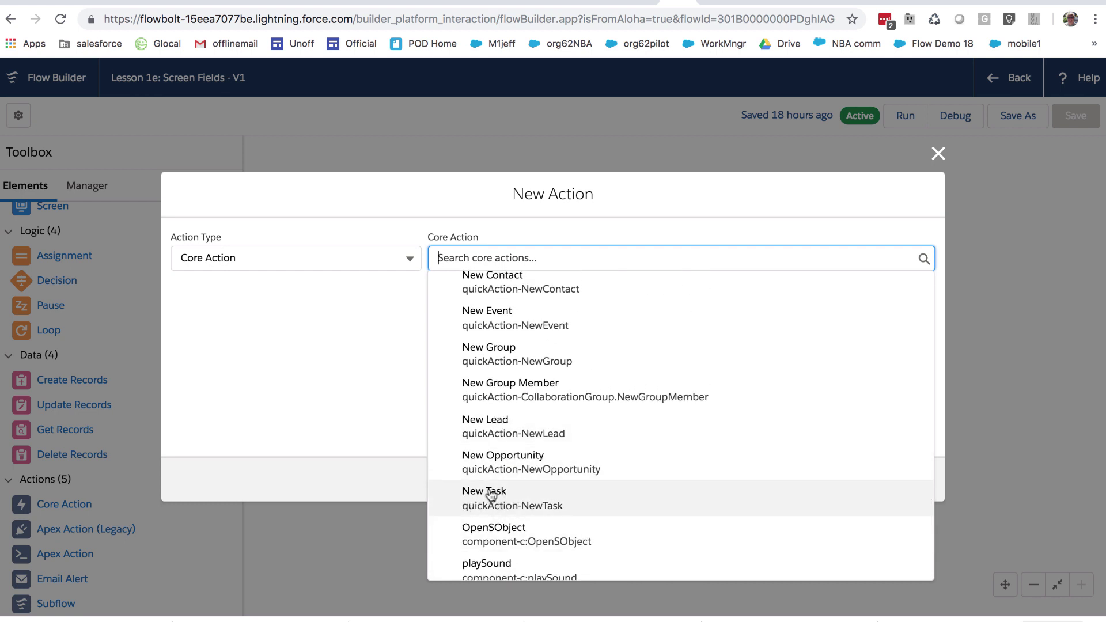
scroll(499, 422, "up", 1)
scroll(499, 422, "up", 2)
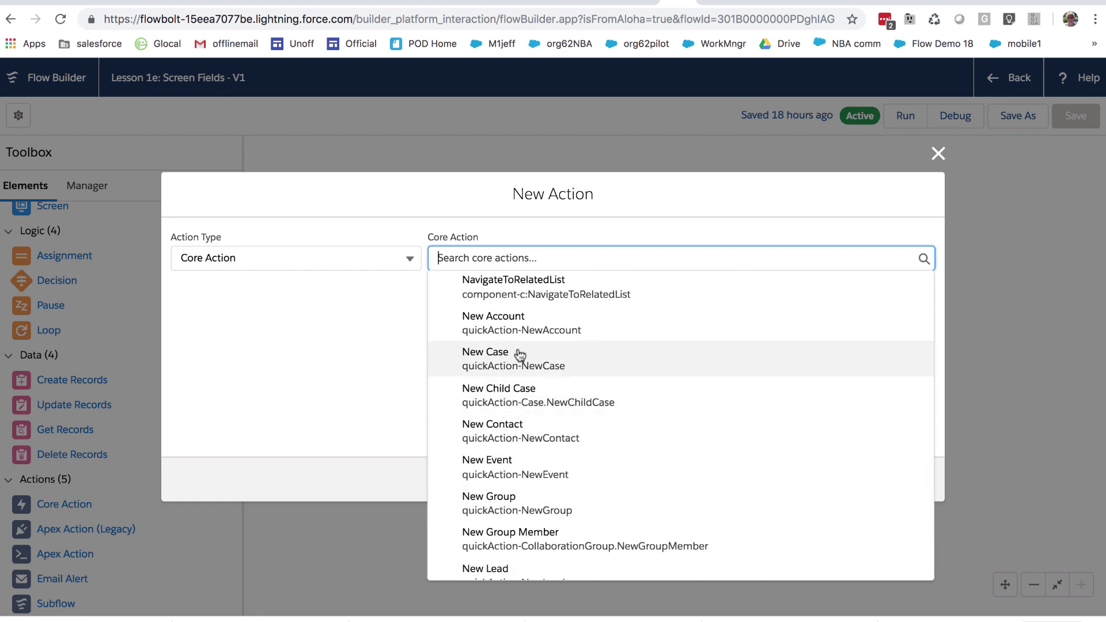
scroll(502, 358, "up", 1)
scroll(501, 358, "up", 2)
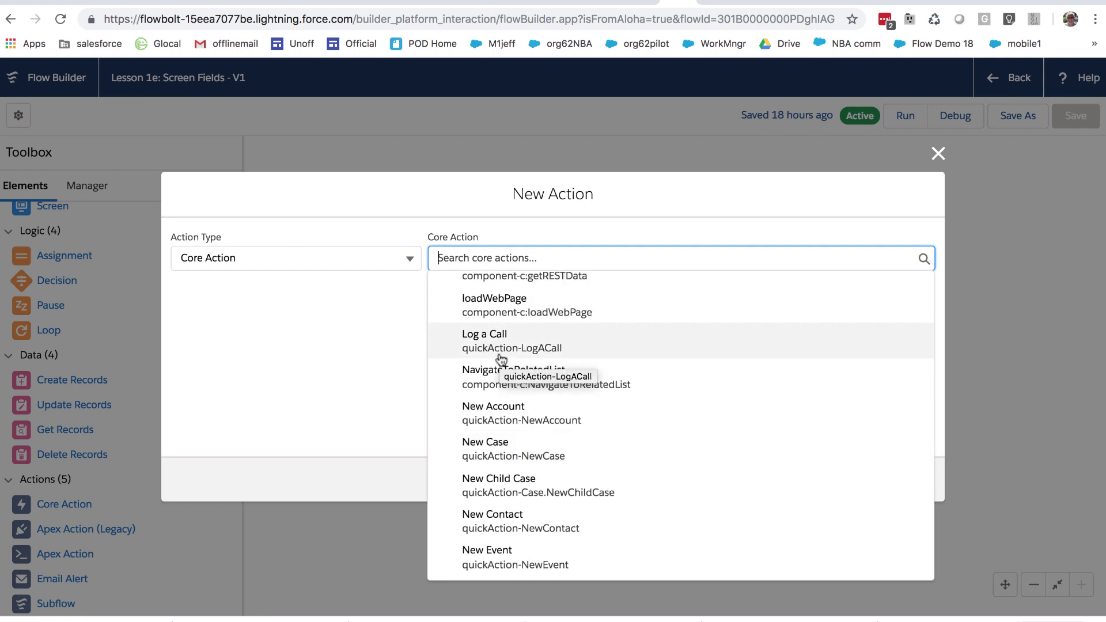
scroll(501, 358, "up", 2)
scroll(501, 359, "up", 2)
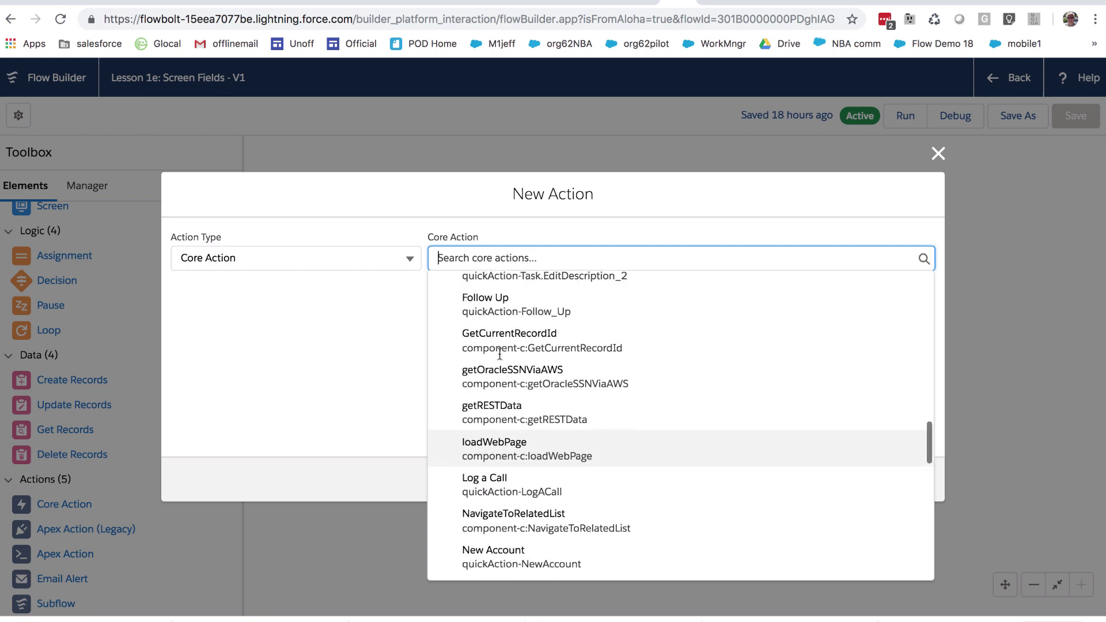
scroll(501, 358, "up", 2)
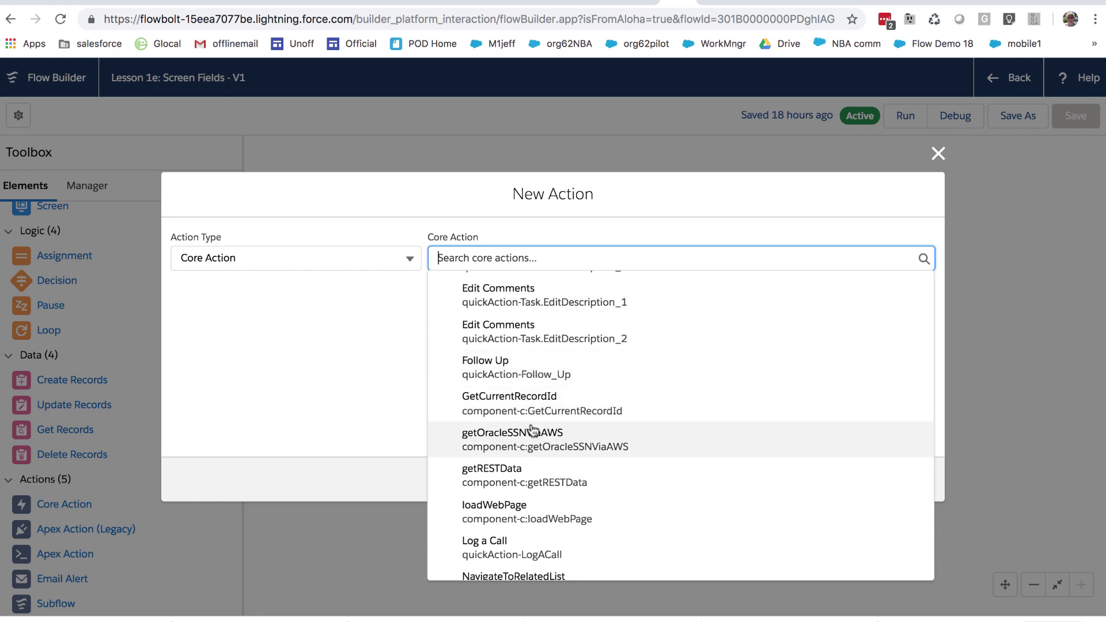
scroll(507, 368, "up", 1)
scroll(507, 367, "up", 4)
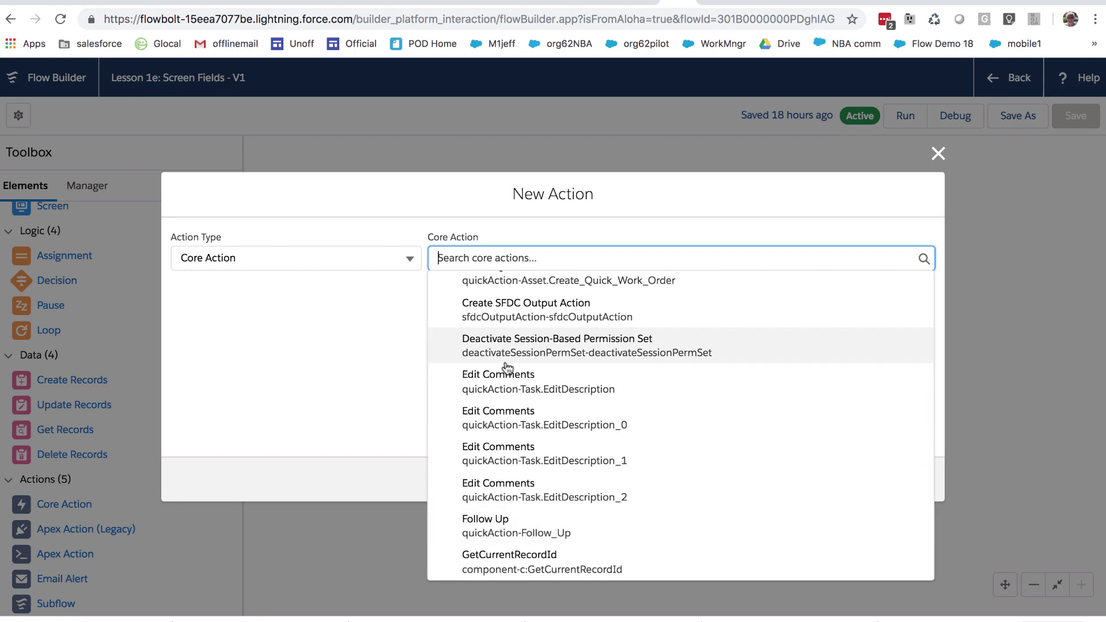
scroll(507, 368, "up", 5)
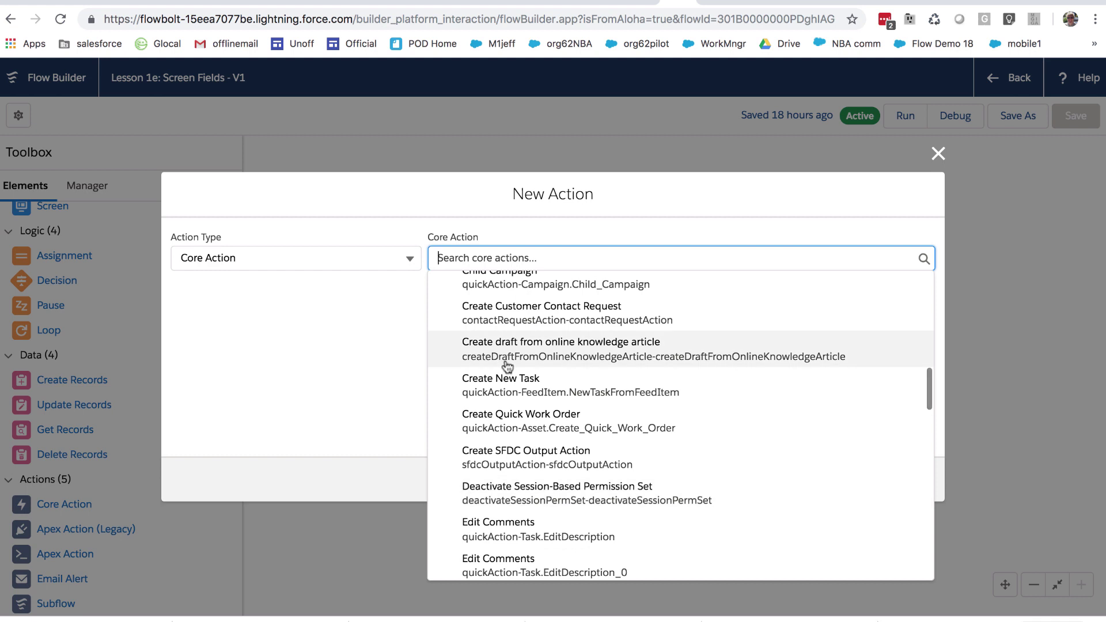
scroll(507, 368, "up", 10)
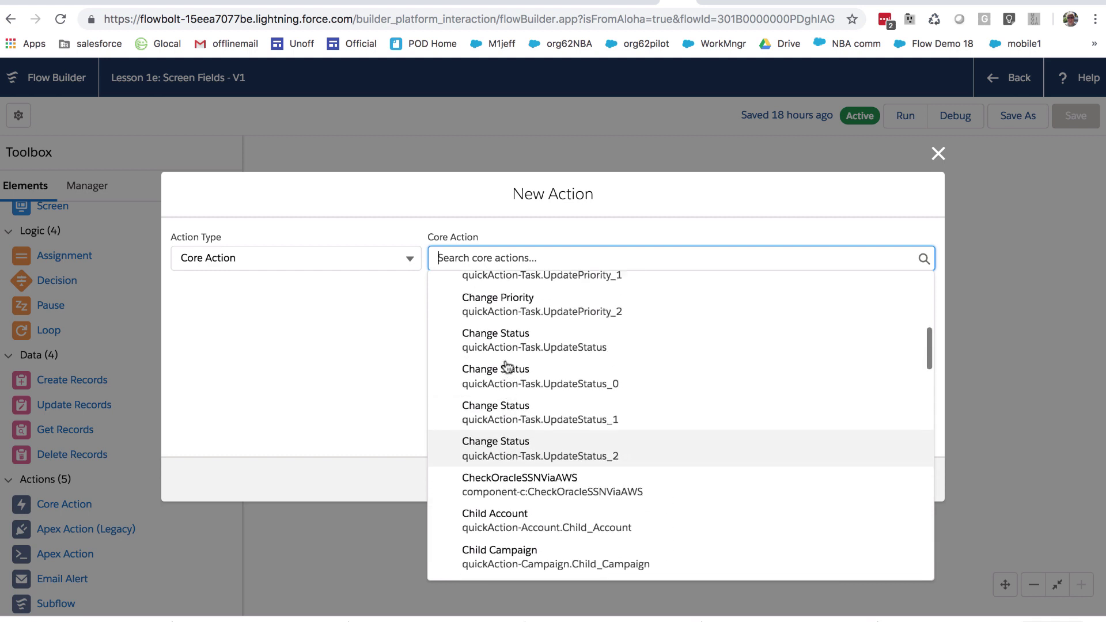
scroll(507, 367, "up", 2)
left_click(399, 309)
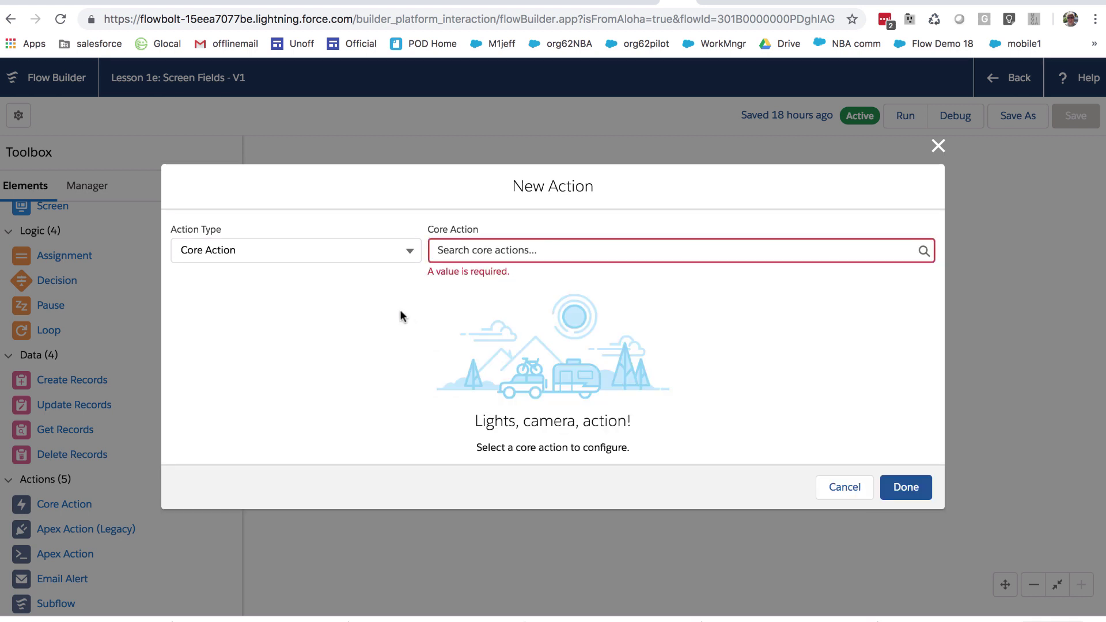
- Switch the action type to Apex Action and choose Get Quip Sheet Data via a 'quip' search
left_click(403, 250)
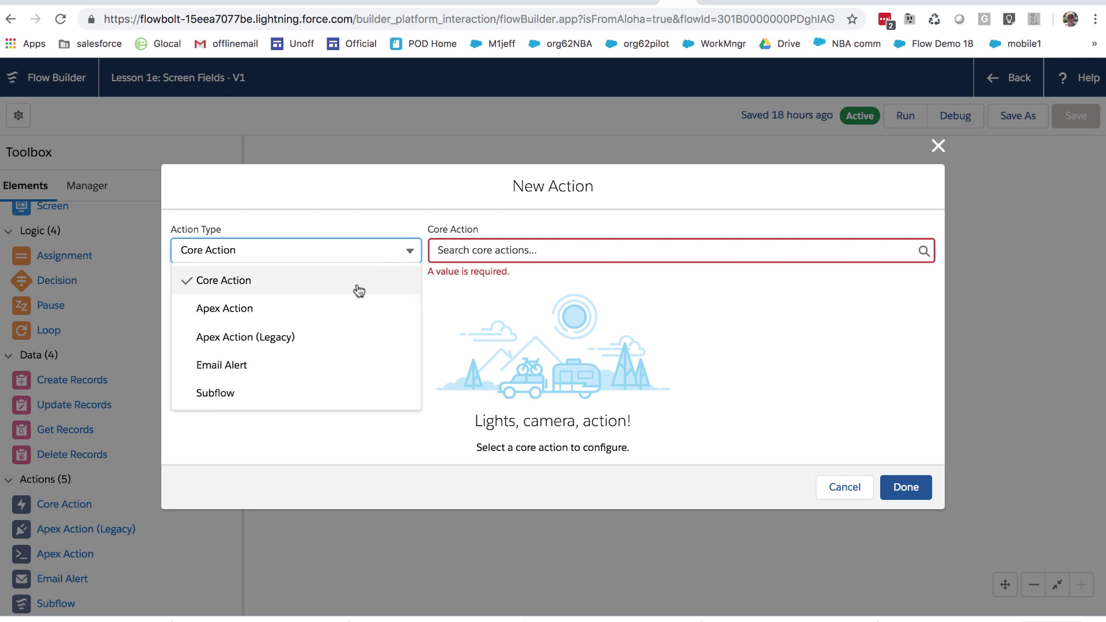
left_click(294, 312)
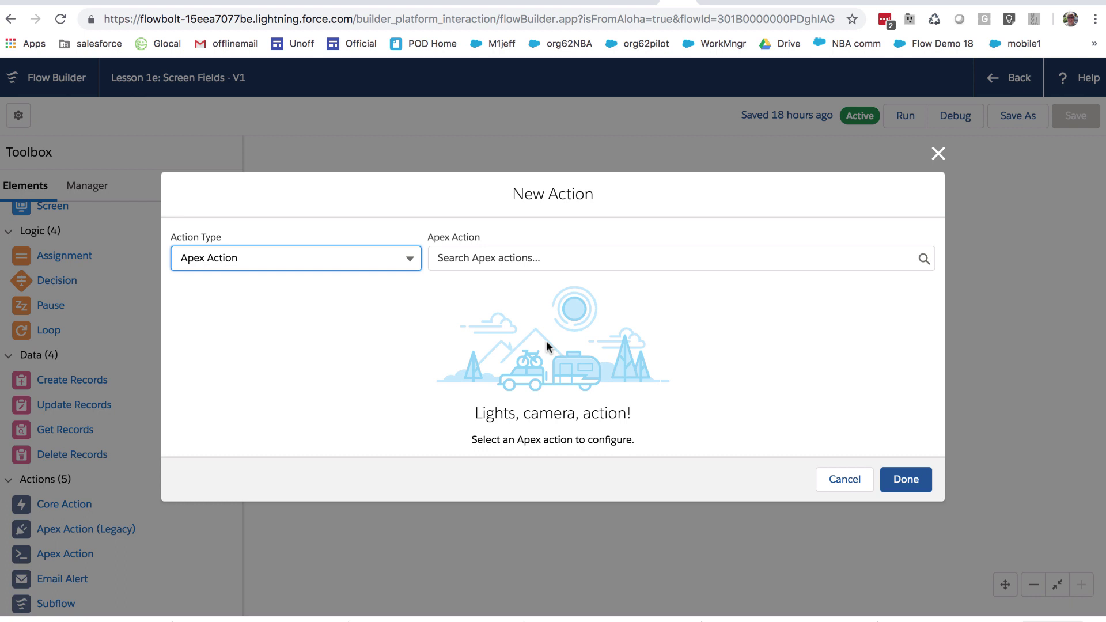
left_click(633, 259)
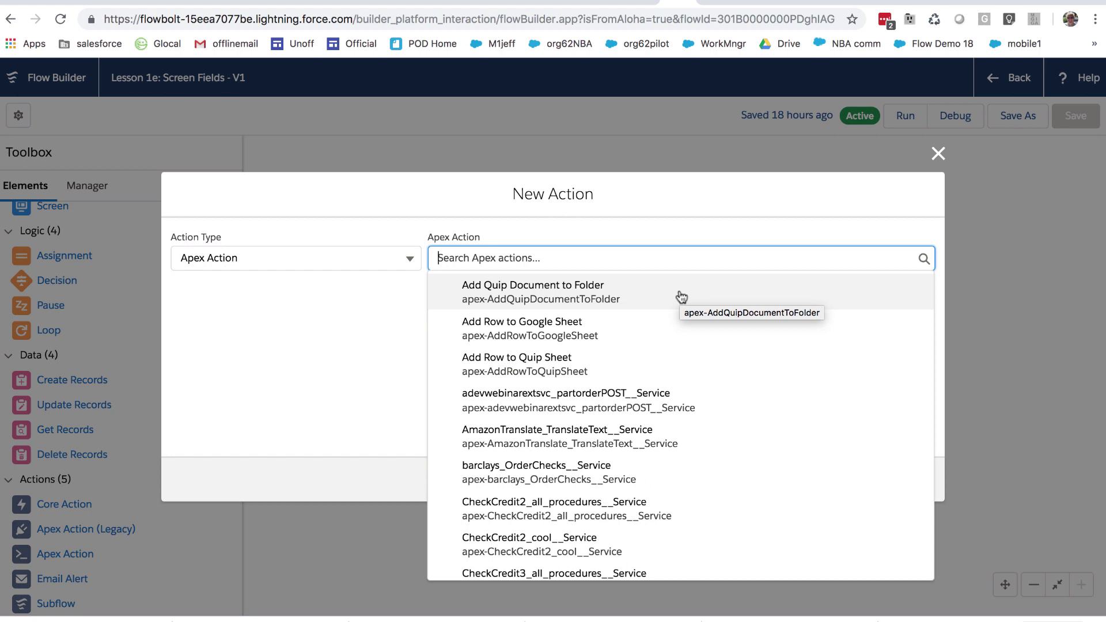
scroll(682, 297, "down", 5)
scroll(681, 297, "up", 5)
type("quip")
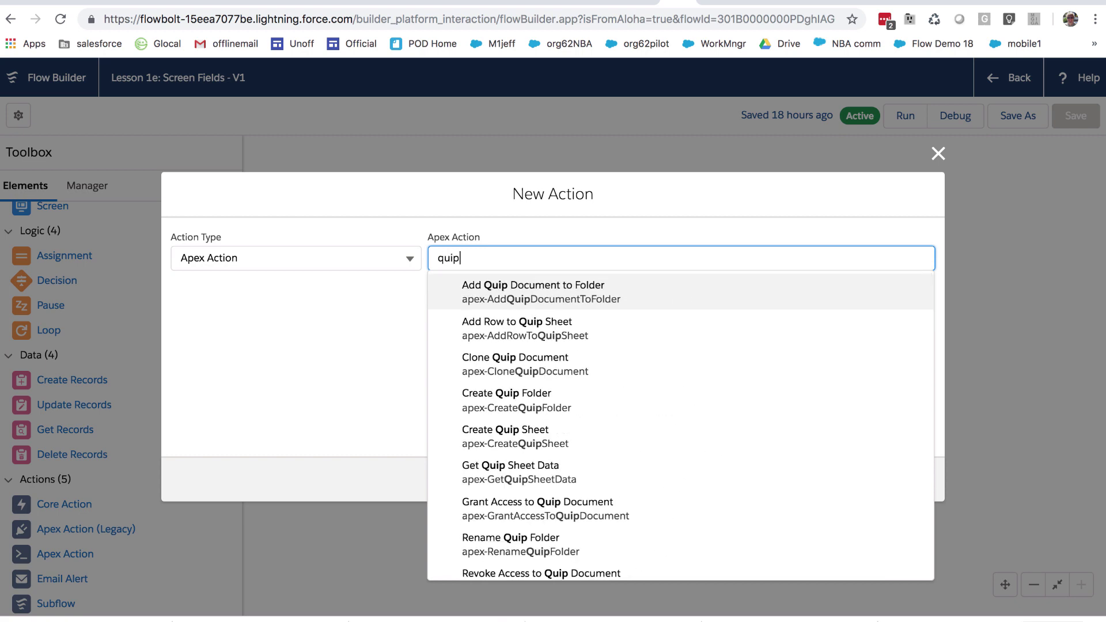
scroll(811, 478, "down", 2)
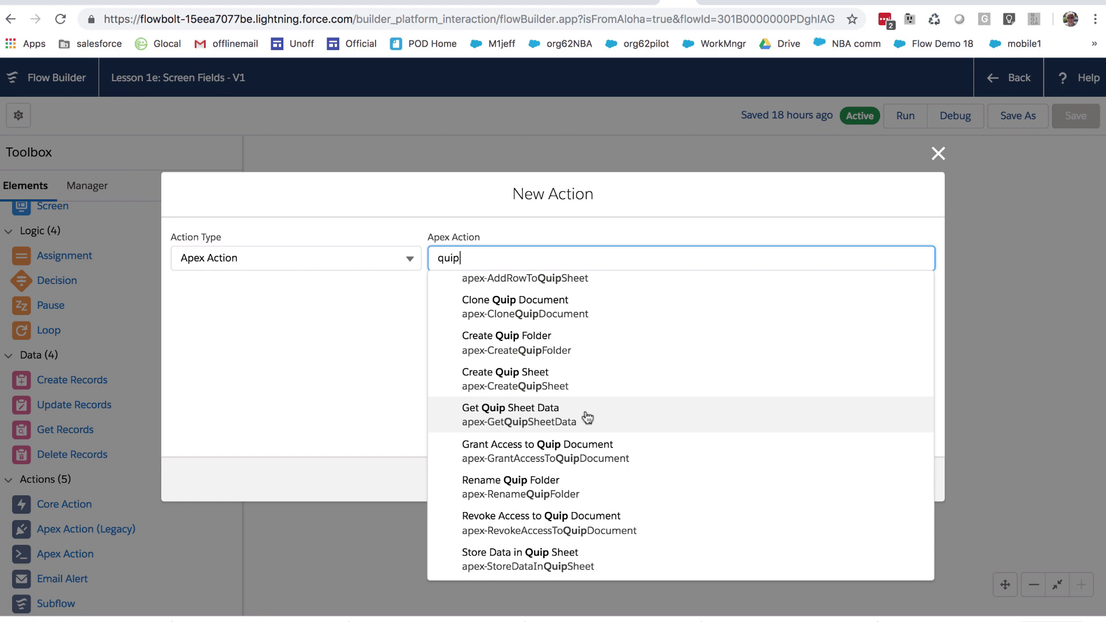
left_click(587, 417)
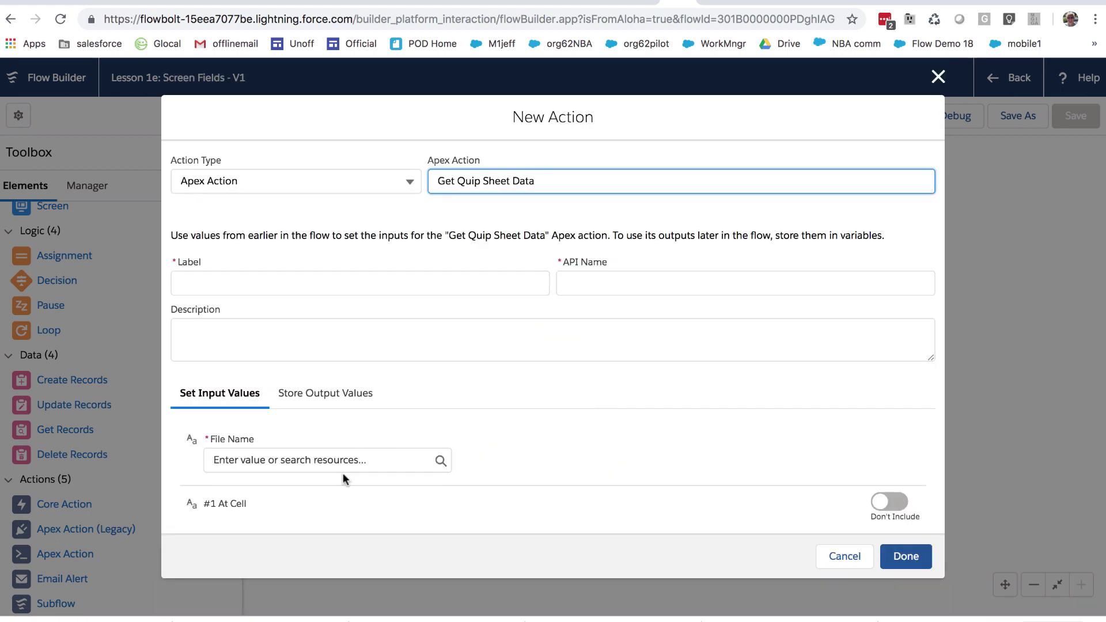
- Set the Sheet Name input to Include, then cancel the Get Quip Sheet Data action
scroll(342, 475, "down", 10)
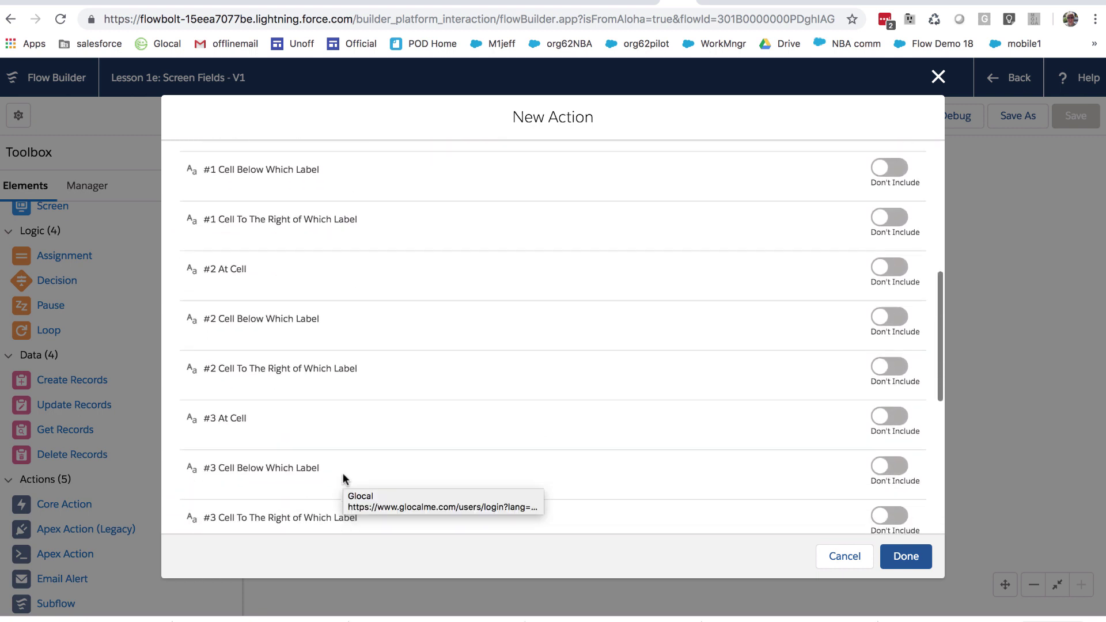
scroll(343, 477, "down", 8)
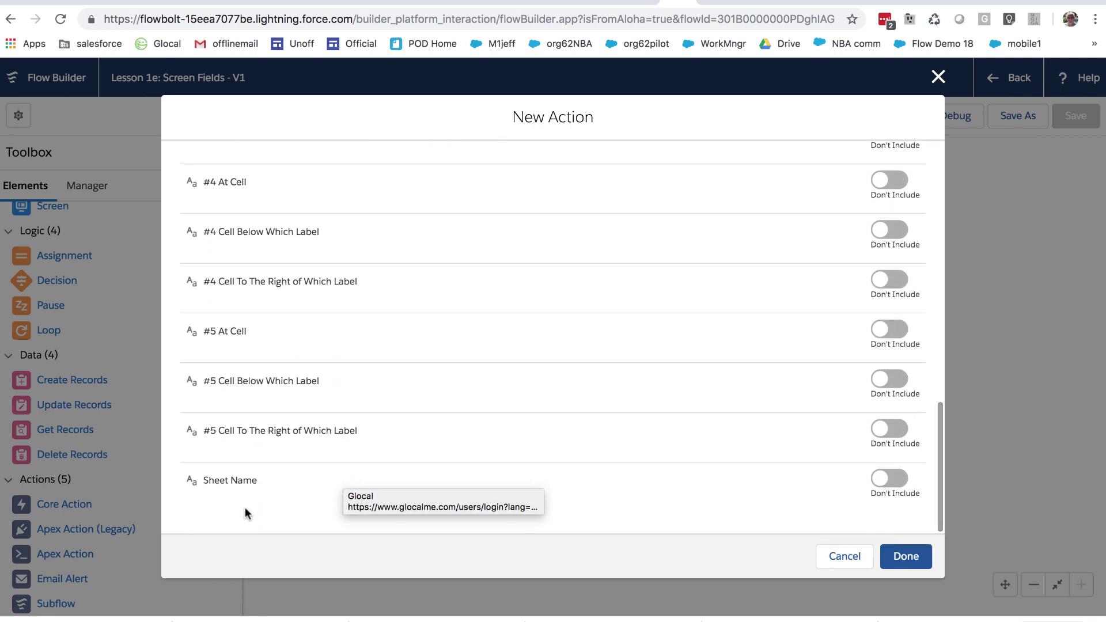
left_click(894, 478)
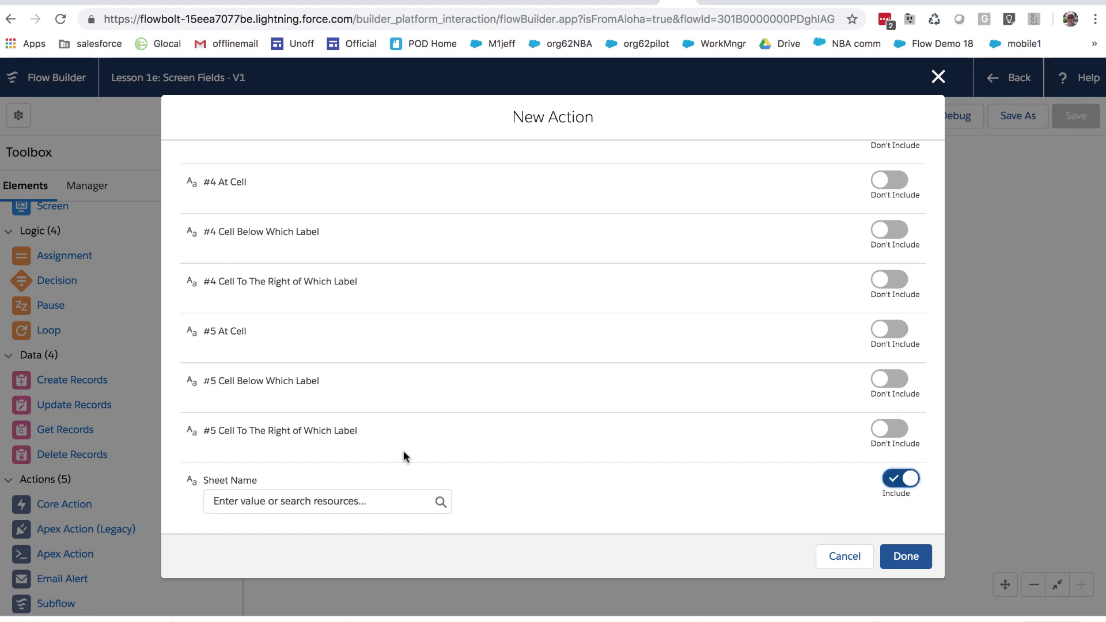
scroll(403, 451, "up", 10)
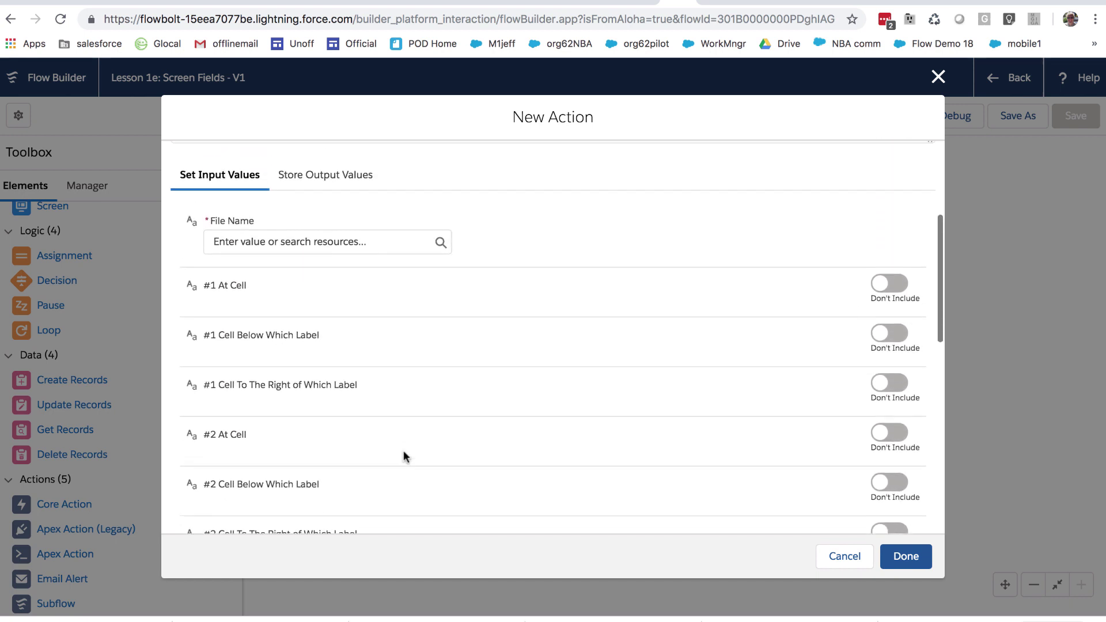
scroll(403, 451, "up", 4)
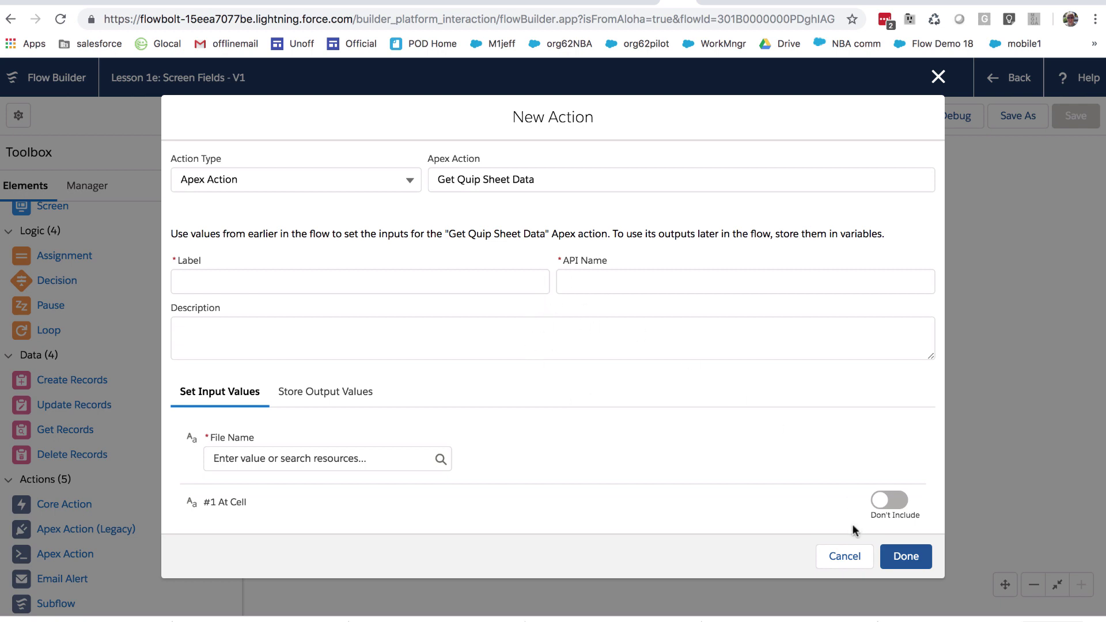
left_click(843, 555)
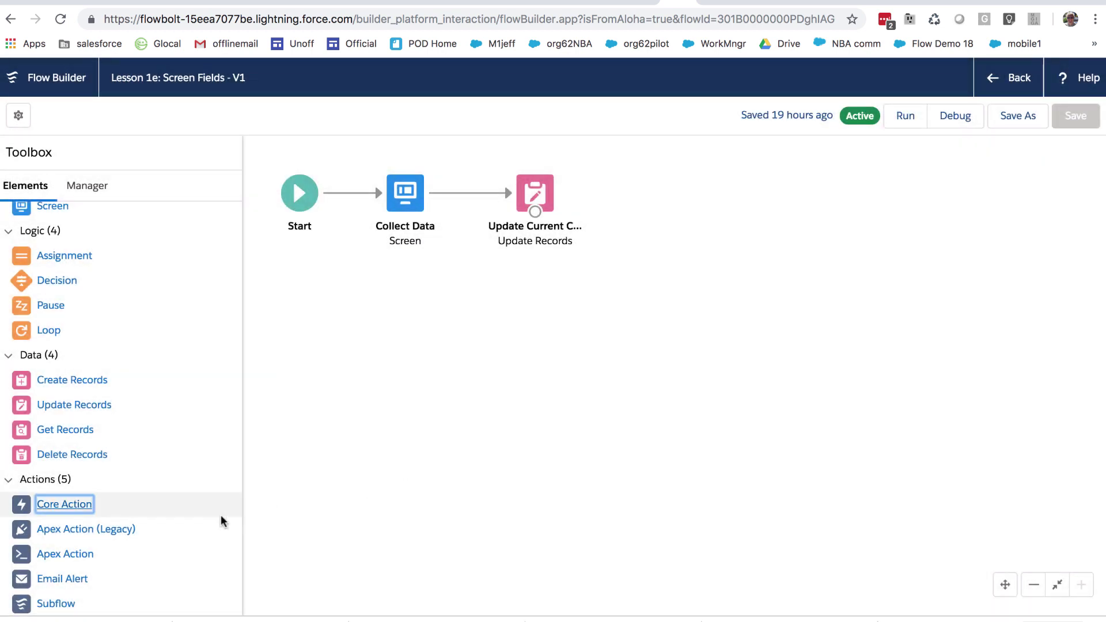
- Add an Apex Action to the canvas that runs Add Quip Document to Folder
left_click_drag(69, 553, 488, 374)
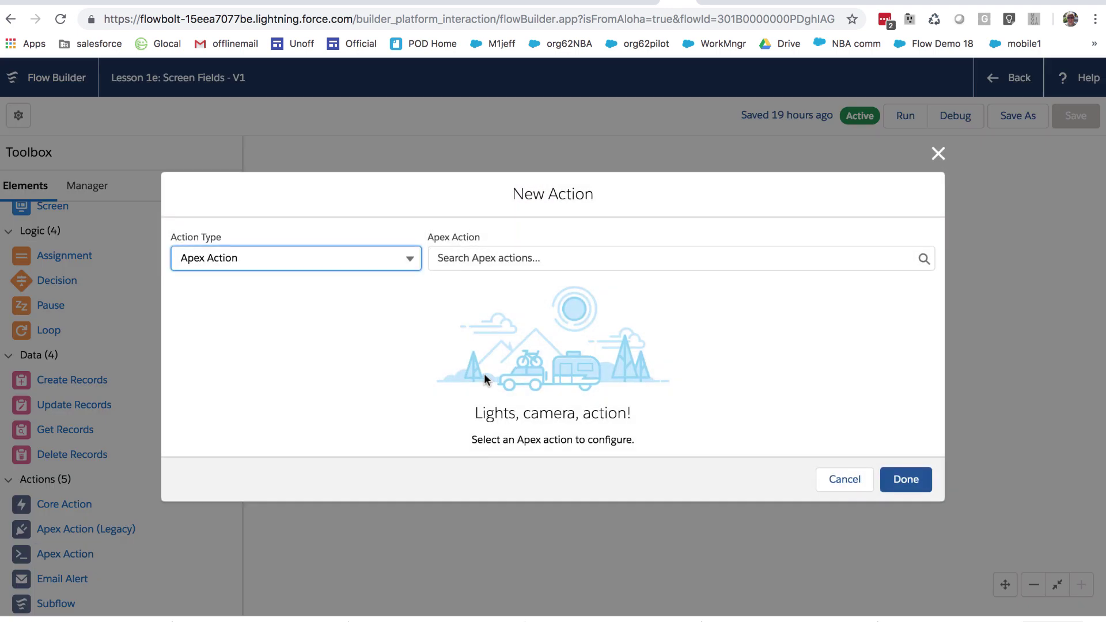
left_click(456, 254)
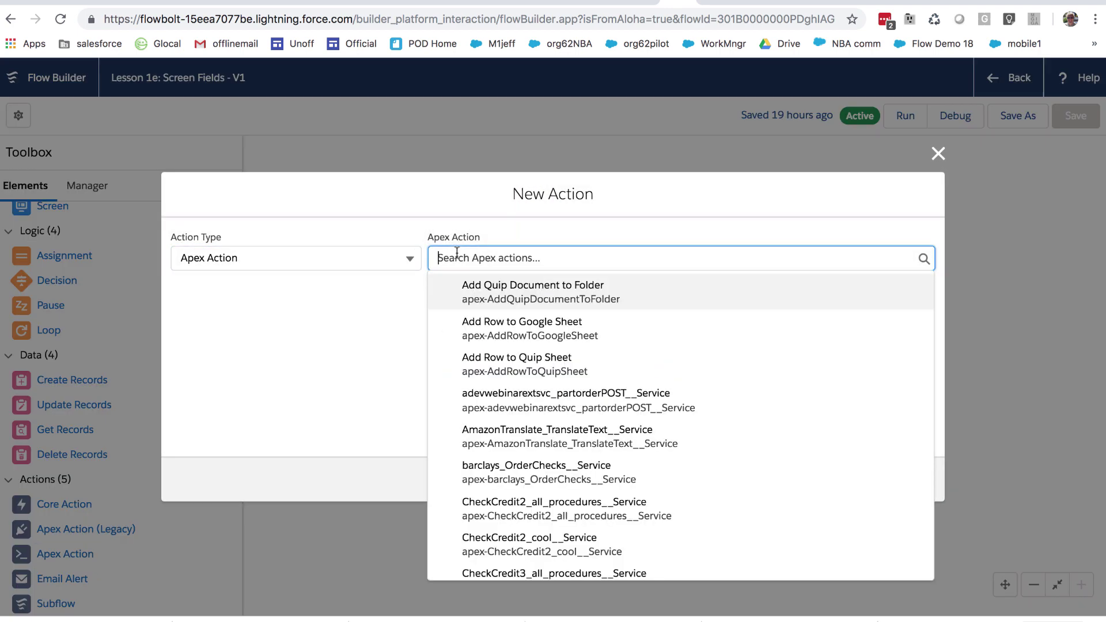
left_click(482, 288)
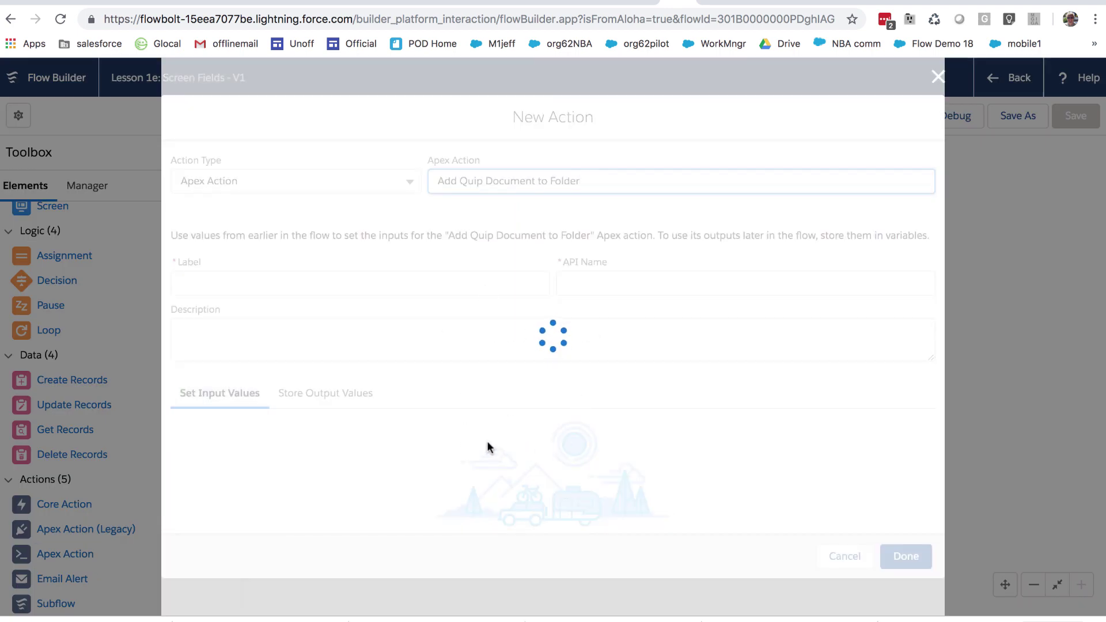
- Fill File Name 'xx' and Folder Path 'ddd', and label the action 'test example'
left_click(341, 460)
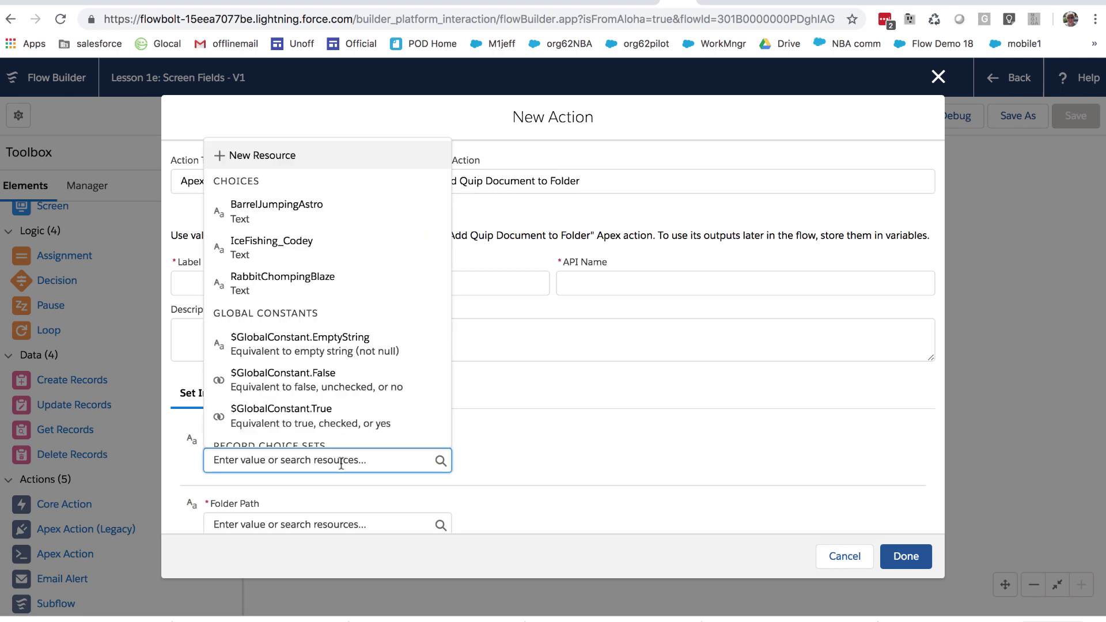
type("xx")
left_click(309, 522)
type("ddd")
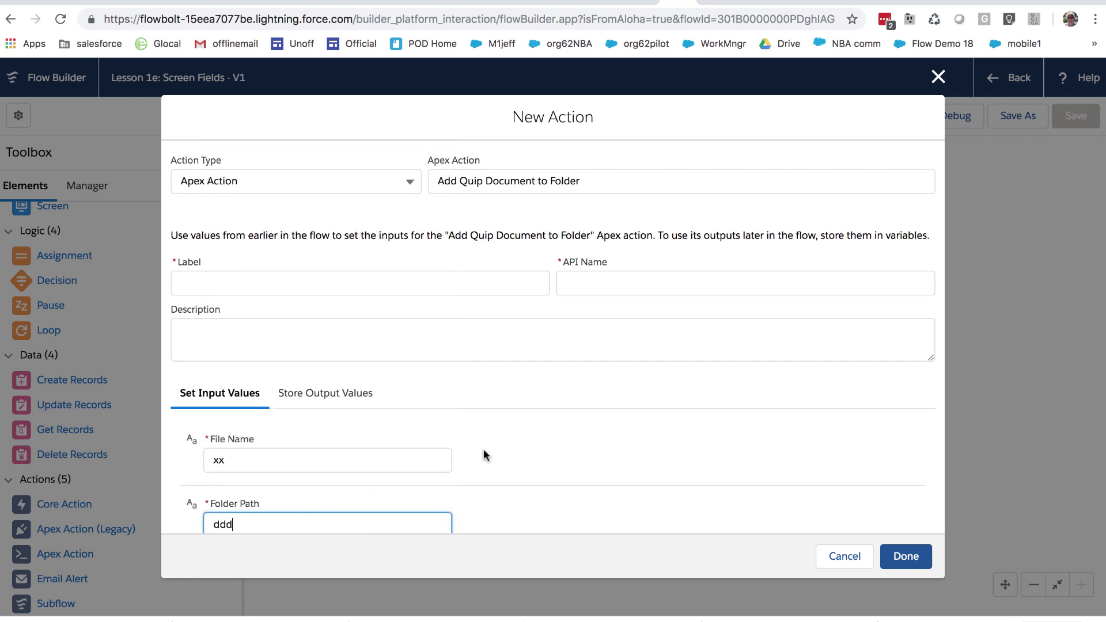
scroll(548, 443, "down", 1)
left_click(440, 245)
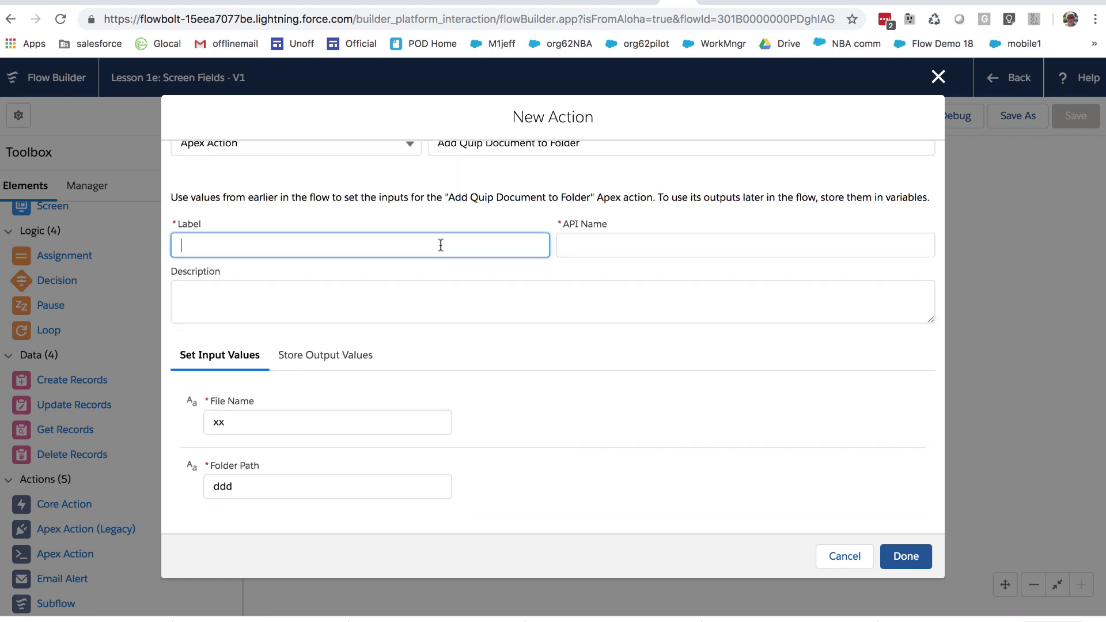
type("ss")
type("est example")
key("Tab")
- Save test example, place it beside Update Records, and connect Update Records to it
left_click(903, 557)
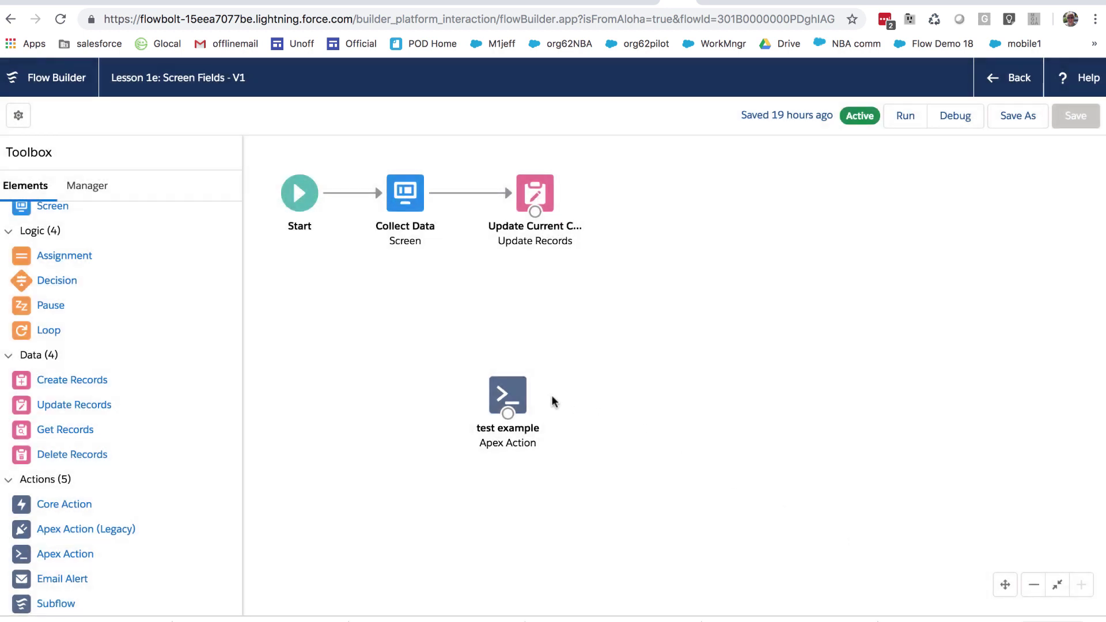
left_click_drag(510, 398, 668, 197)
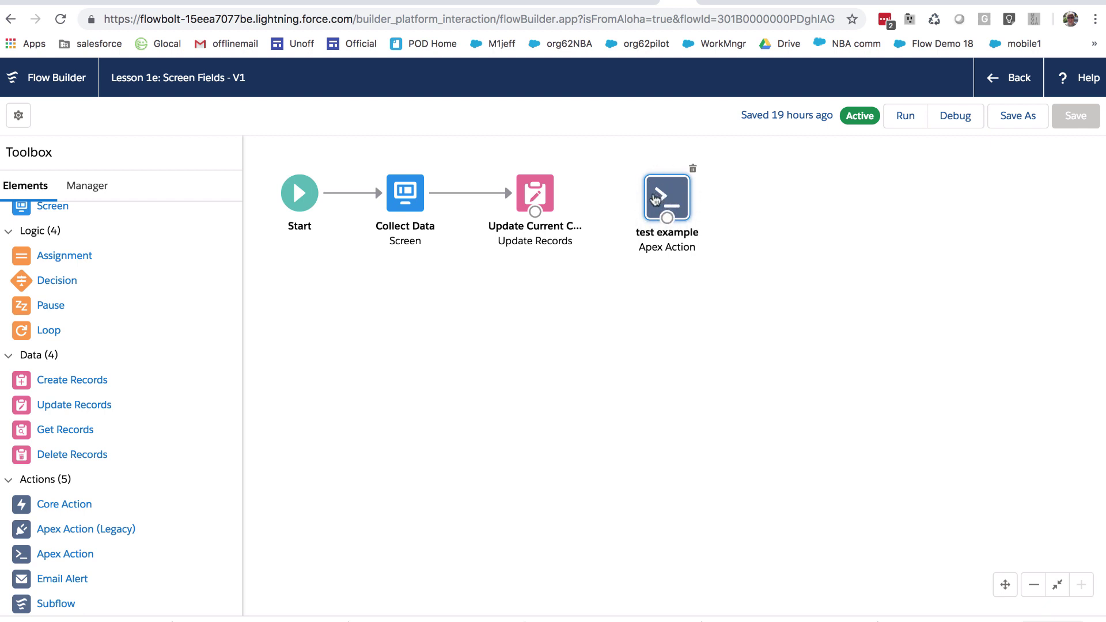
left_click_drag(535, 211, 674, 197)
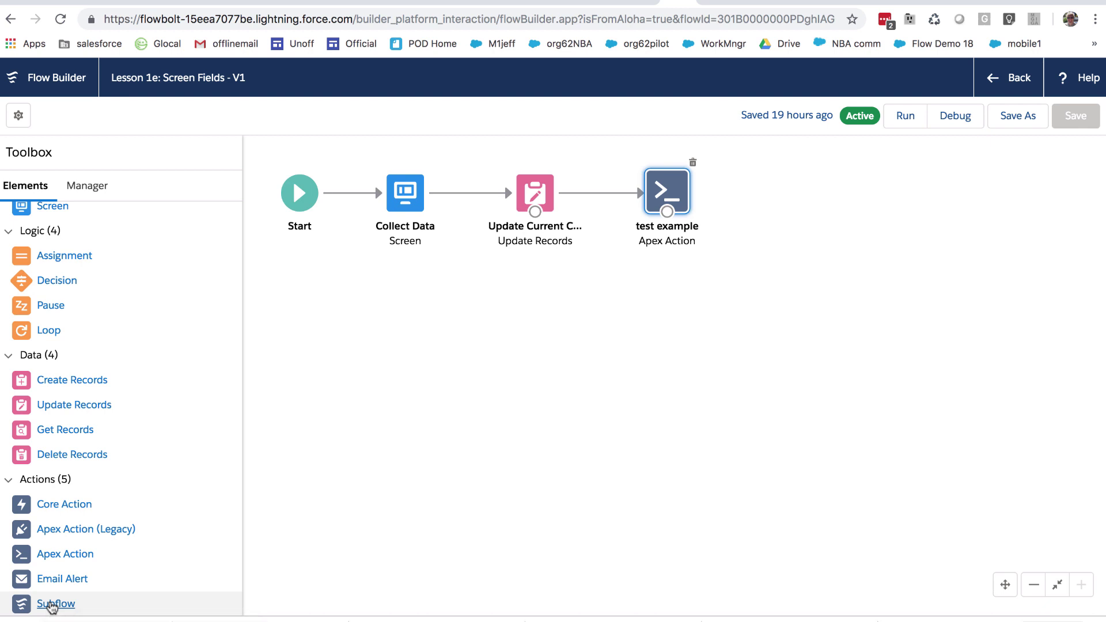
- Add a Subflow element that calls the QueryOracleonAWS flow
left_click_drag(51, 606, 465, 342)
left_click(499, 257)
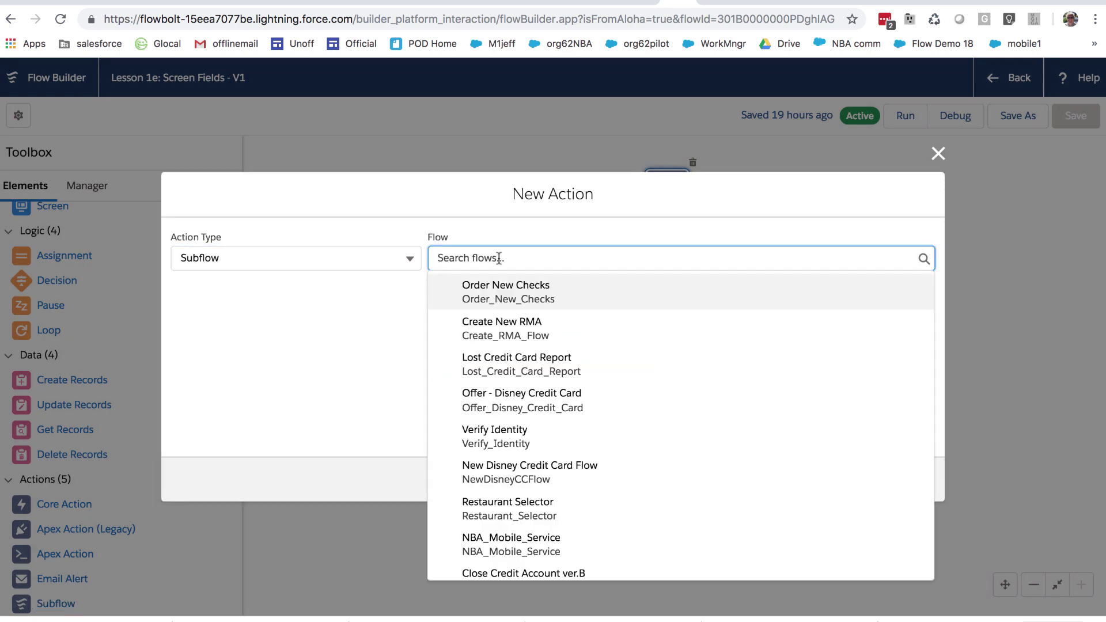
scroll(510, 469, "down", 5)
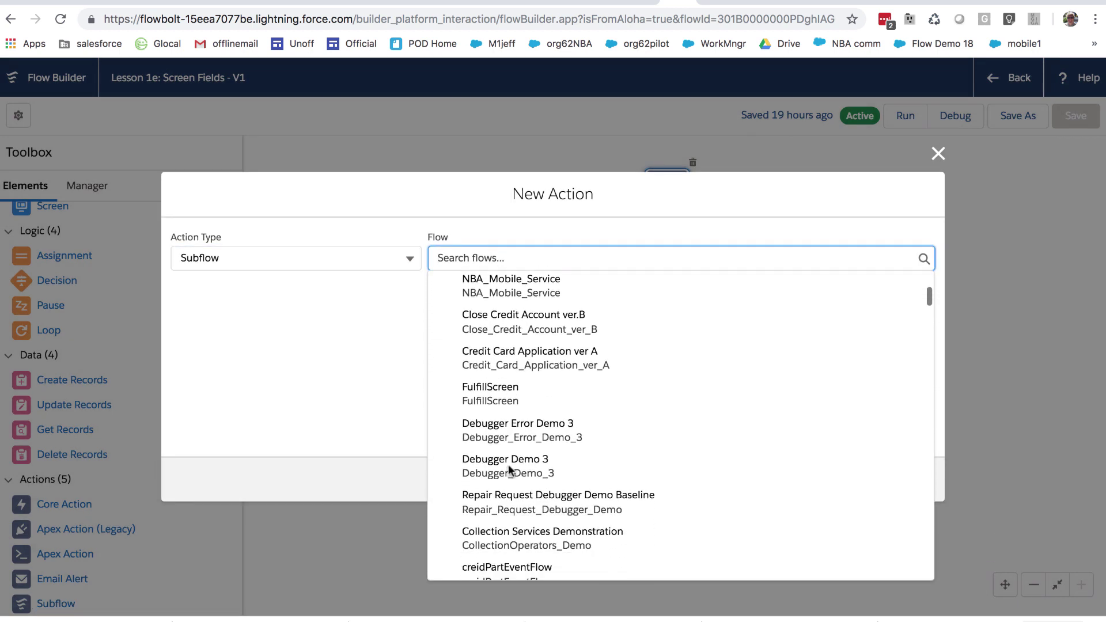
scroll(509, 470, "down", 5)
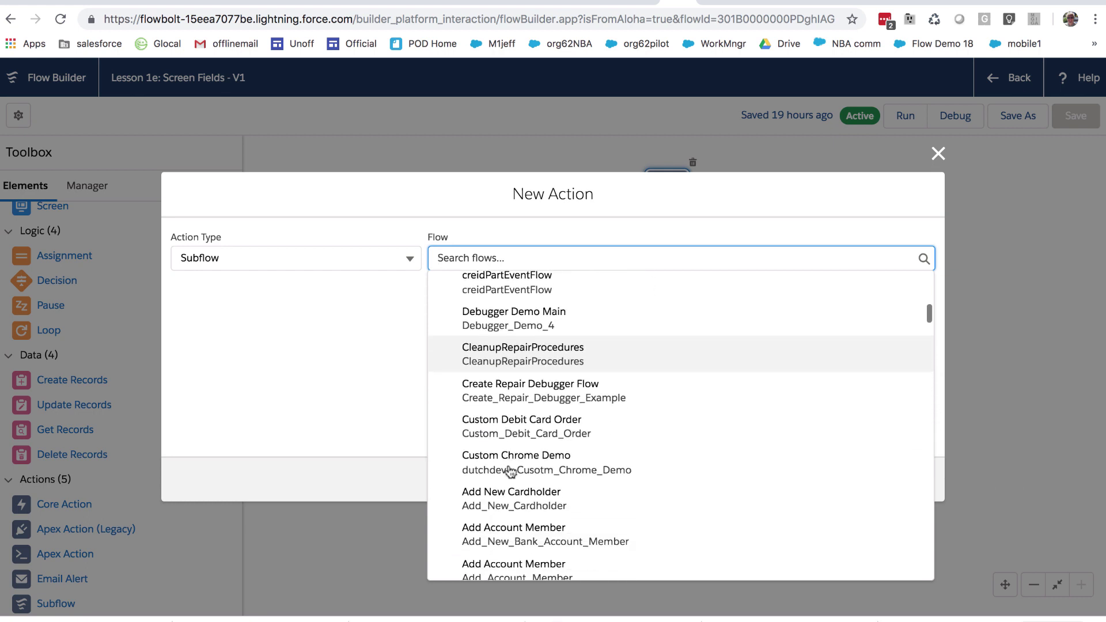
scroll(510, 469, "down", 4)
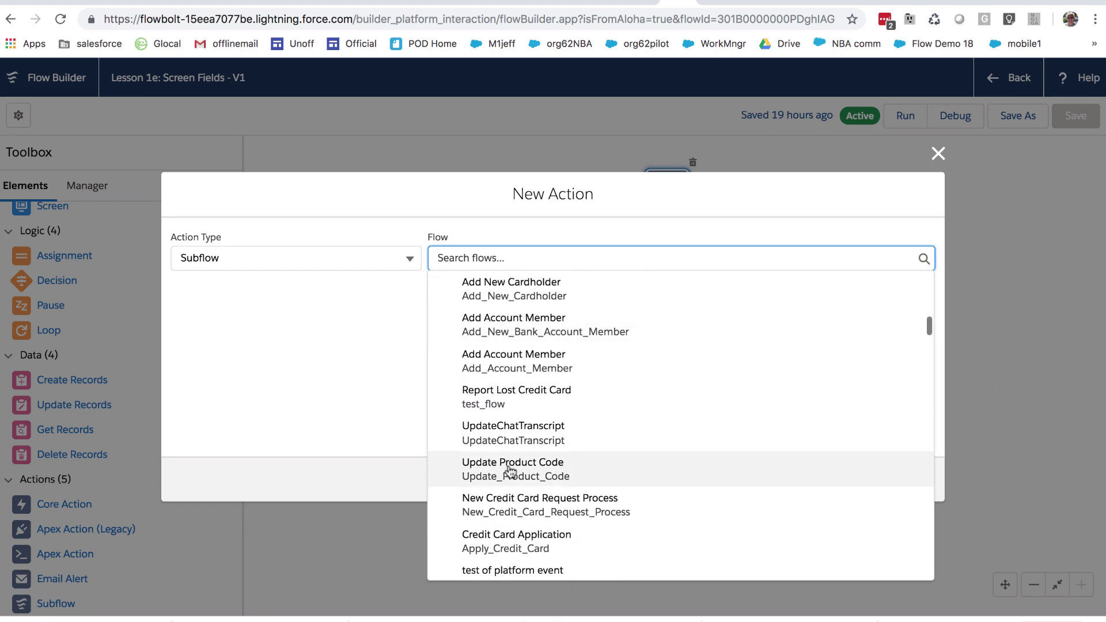
scroll(510, 469, "down", 3)
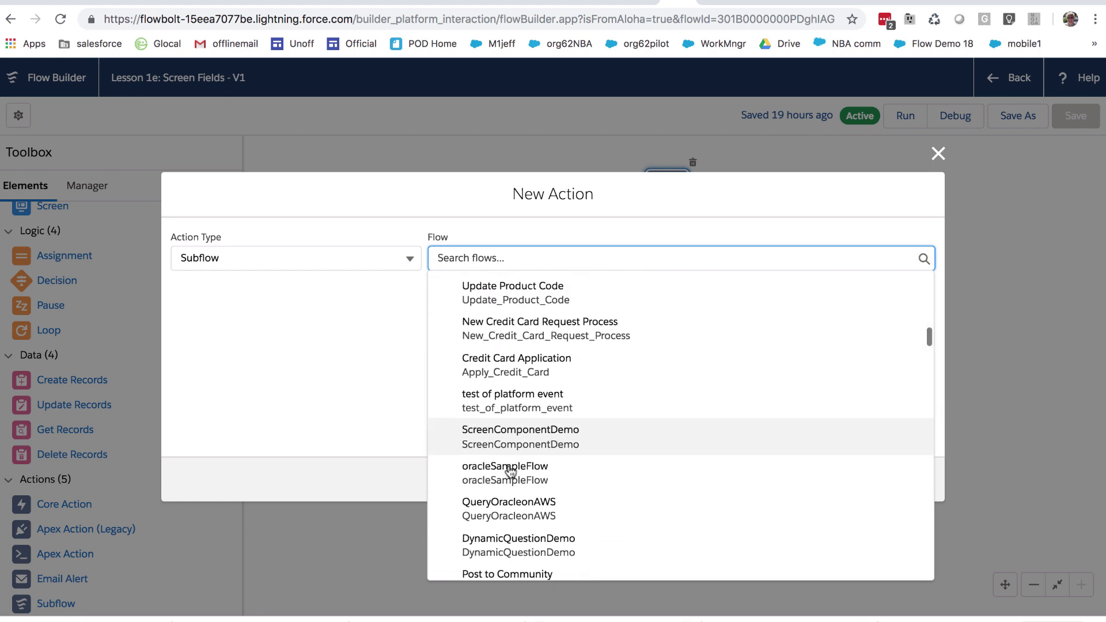
scroll(510, 469, "down", 3)
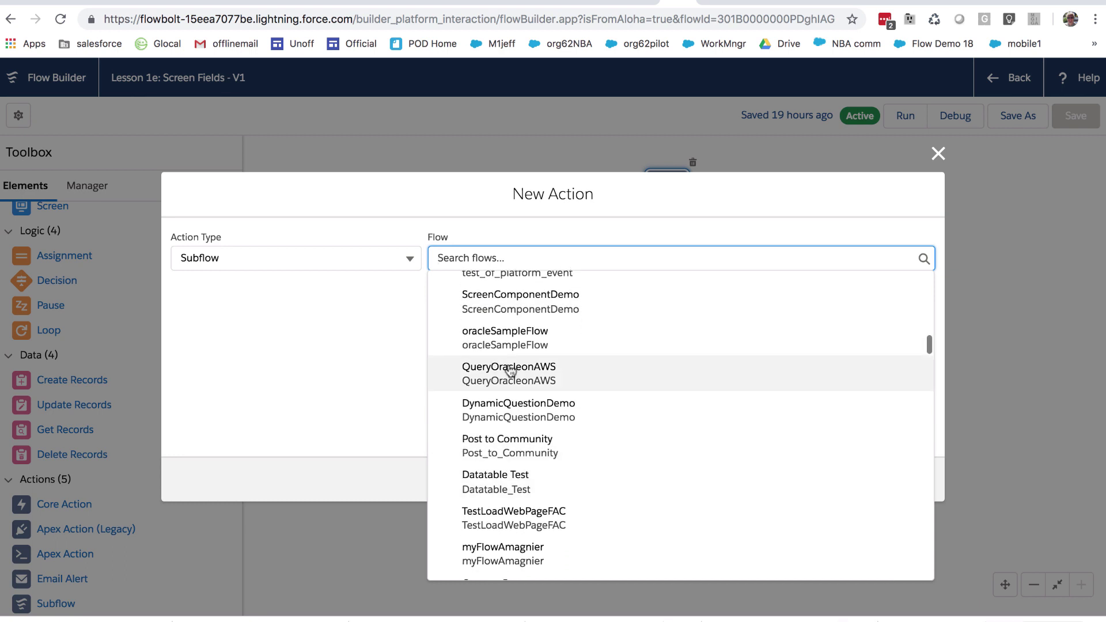
left_click(510, 370)
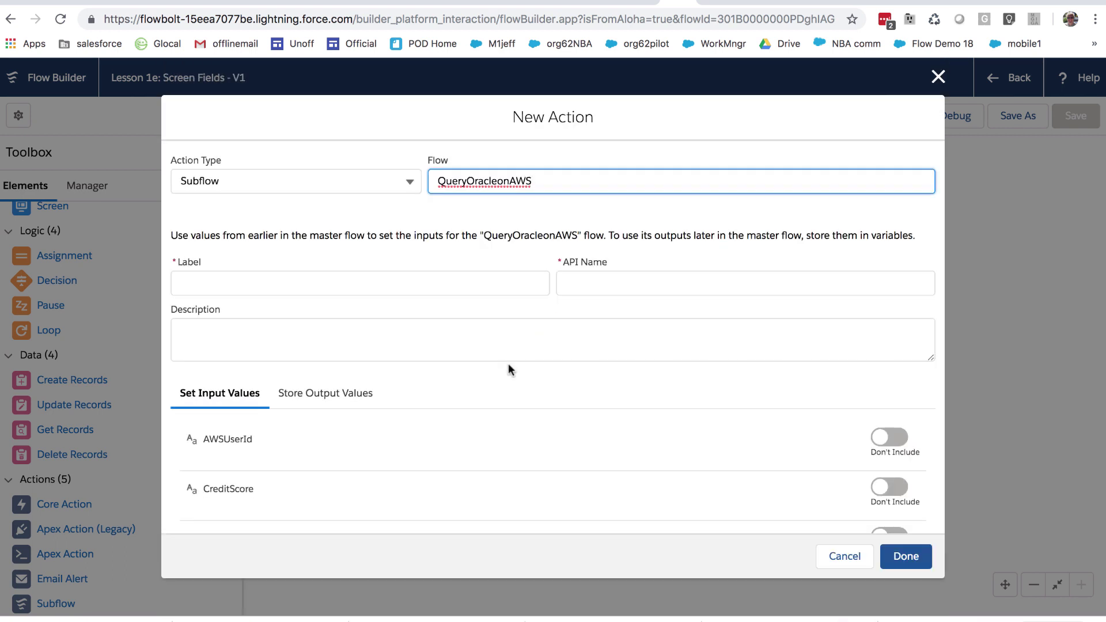
- Label the subflow 'Query Oracle on AWS' and save it
scroll(370, 487, "down", 1)
scroll(250, 351, "up", 1)
left_click(404, 280)
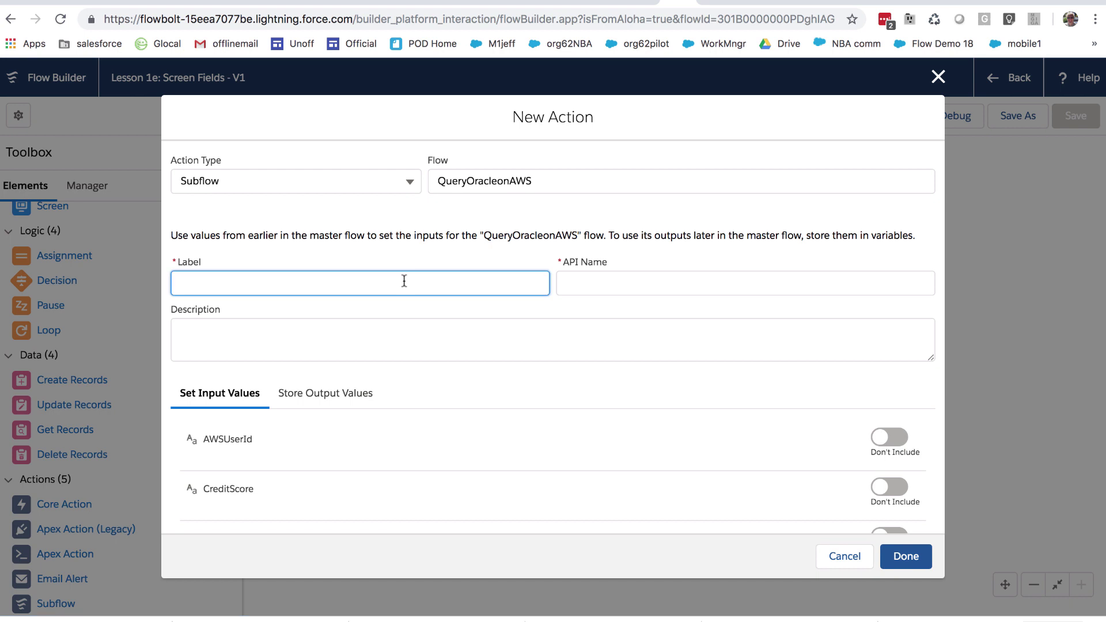
type("Query Oracle on AWS")
key("Tab")
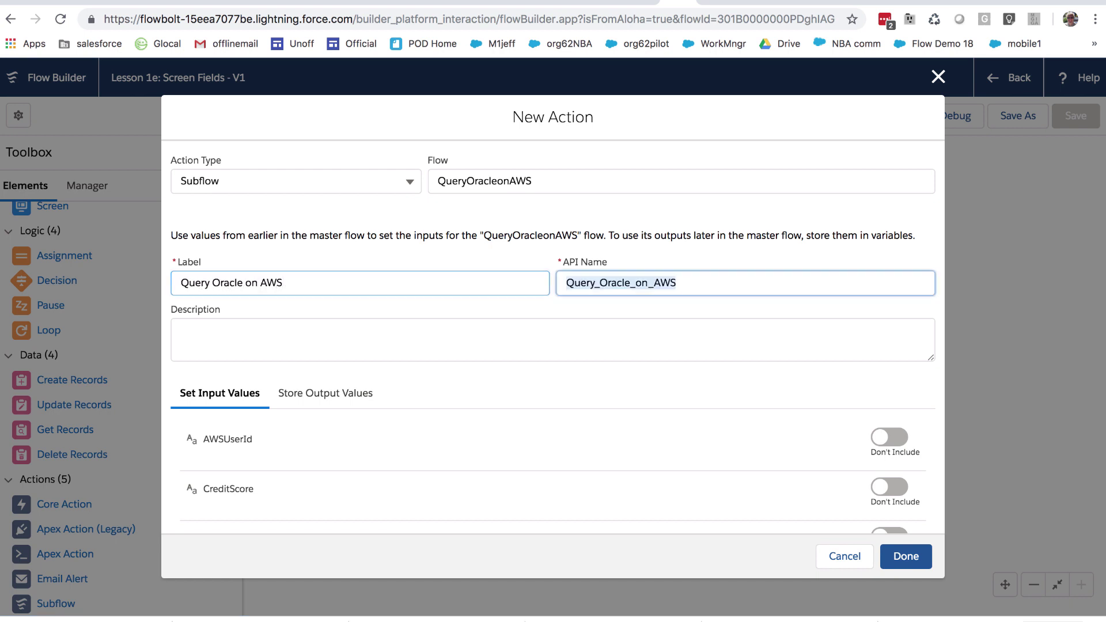
left_click(892, 556)
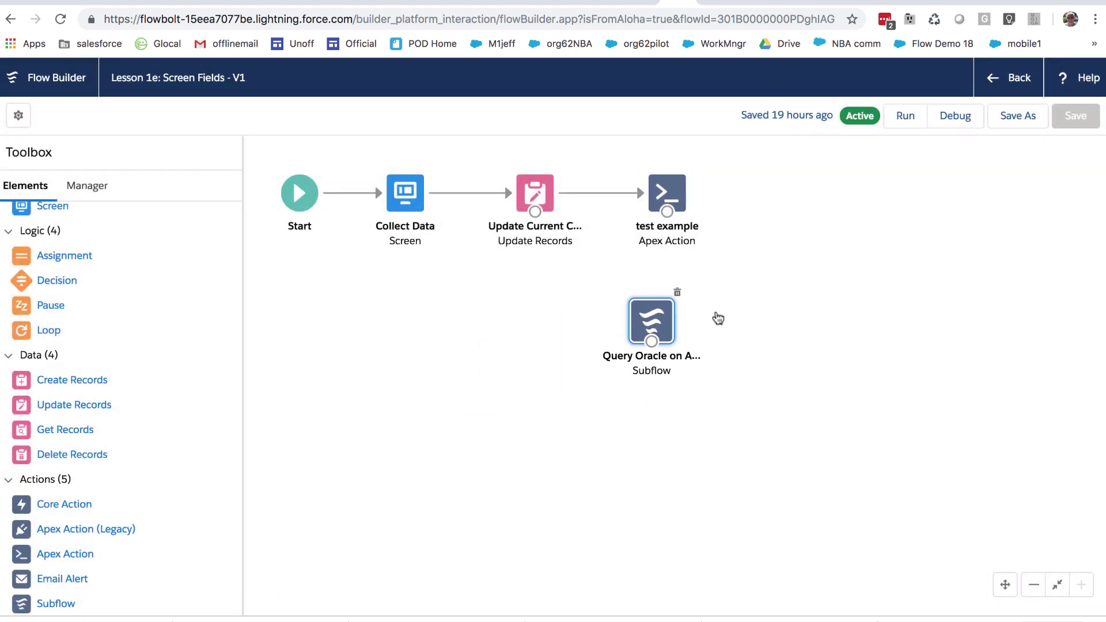
left_click_drag(663, 320, 813, 190)
left_click_drag(672, 215, 804, 192)
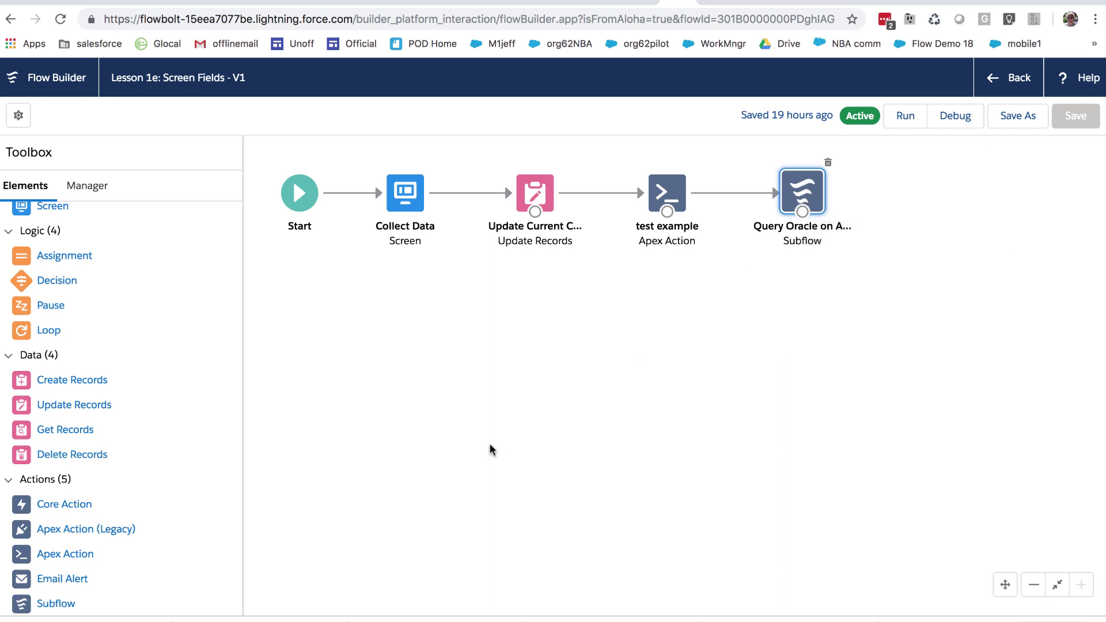
scroll(137, 425, "up", 1)
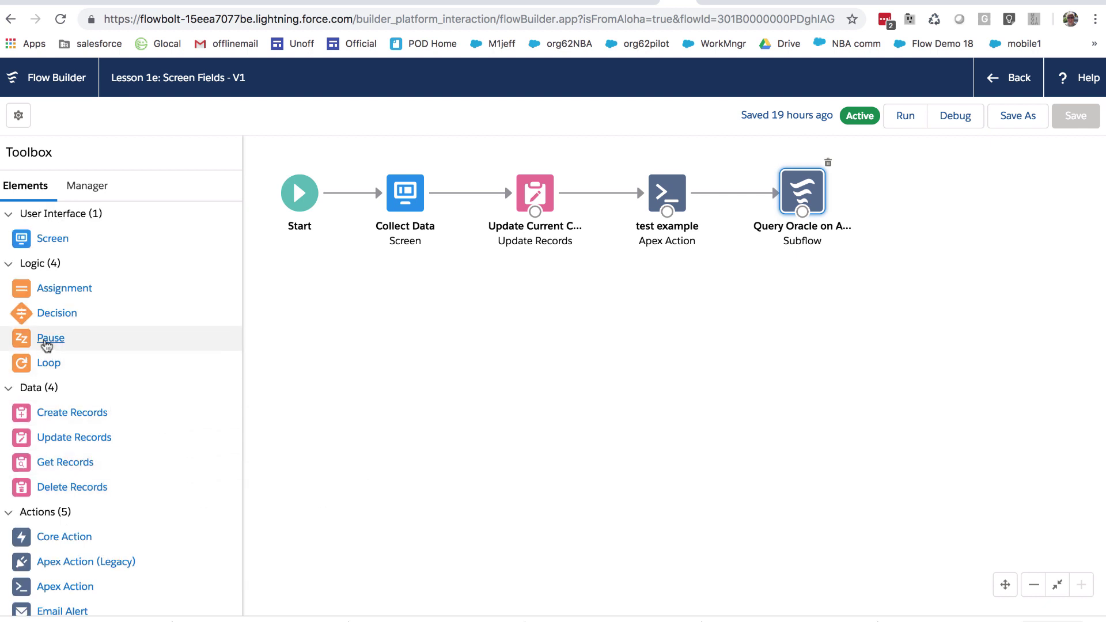
- Drop a Pause element on the canvas and label it My Pause, giving API name My_Pause
left_click_drag(46, 345, 397, 327)
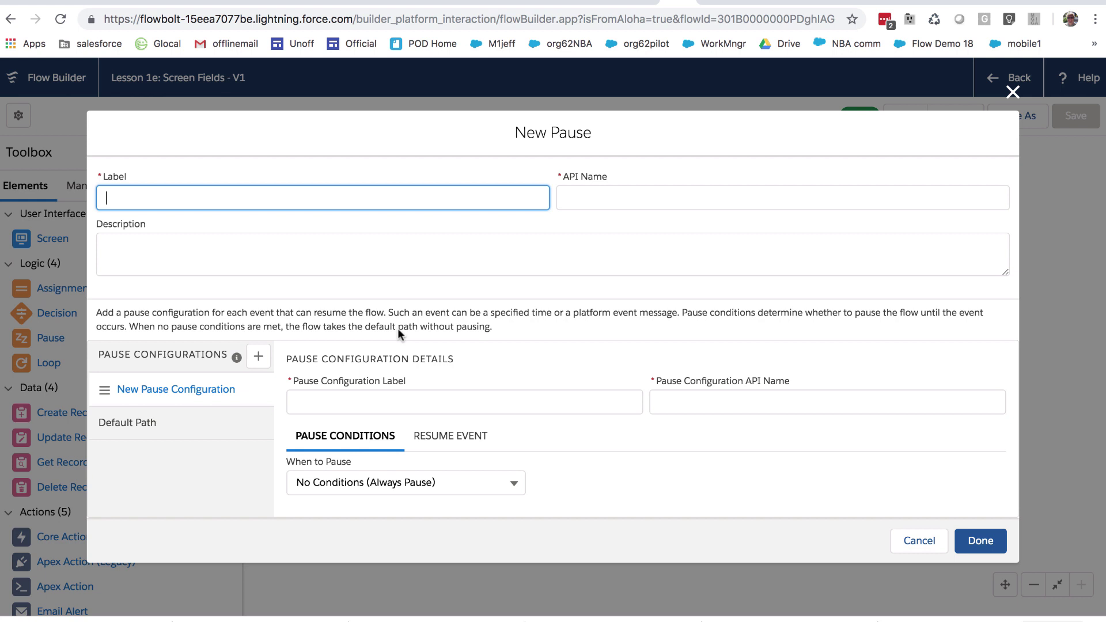
type("My Pause")
key("Tab")
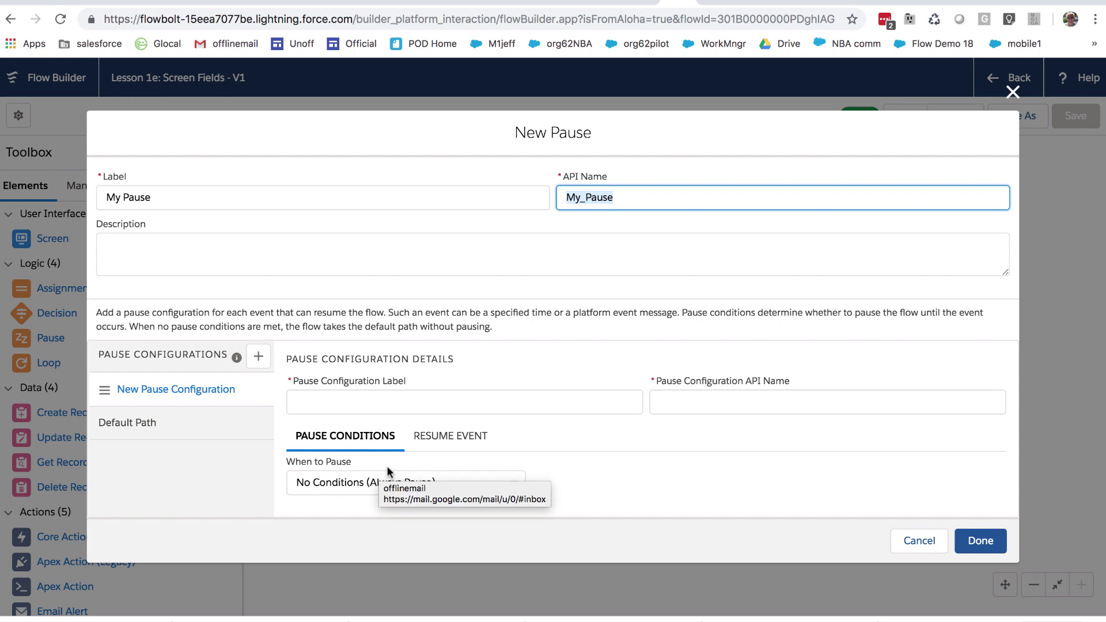
- Set the pause configuration's resume Base Time to 01/10/2019
left_click(448, 436)
scroll(470, 472, "down", 5)
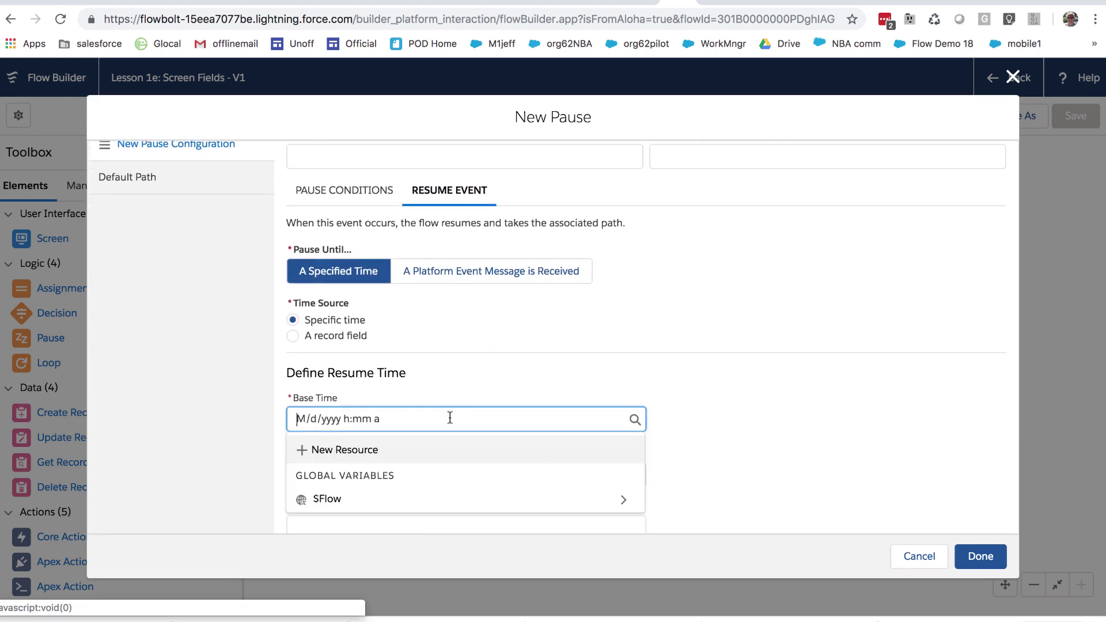
left_click(447, 421)
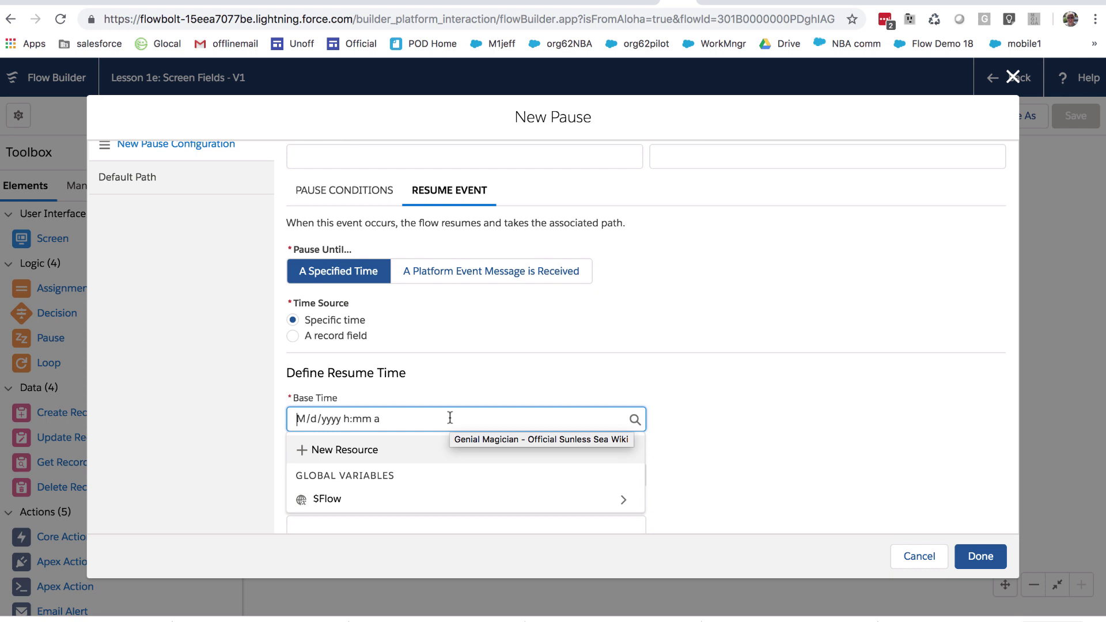
left_click(449, 390)
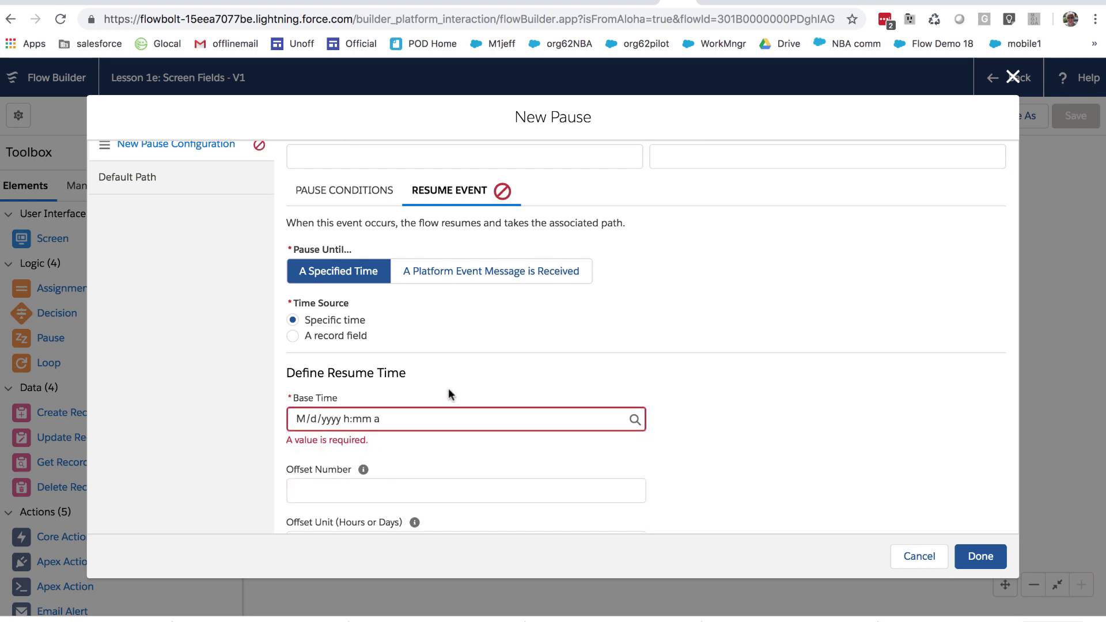
left_click(425, 421)
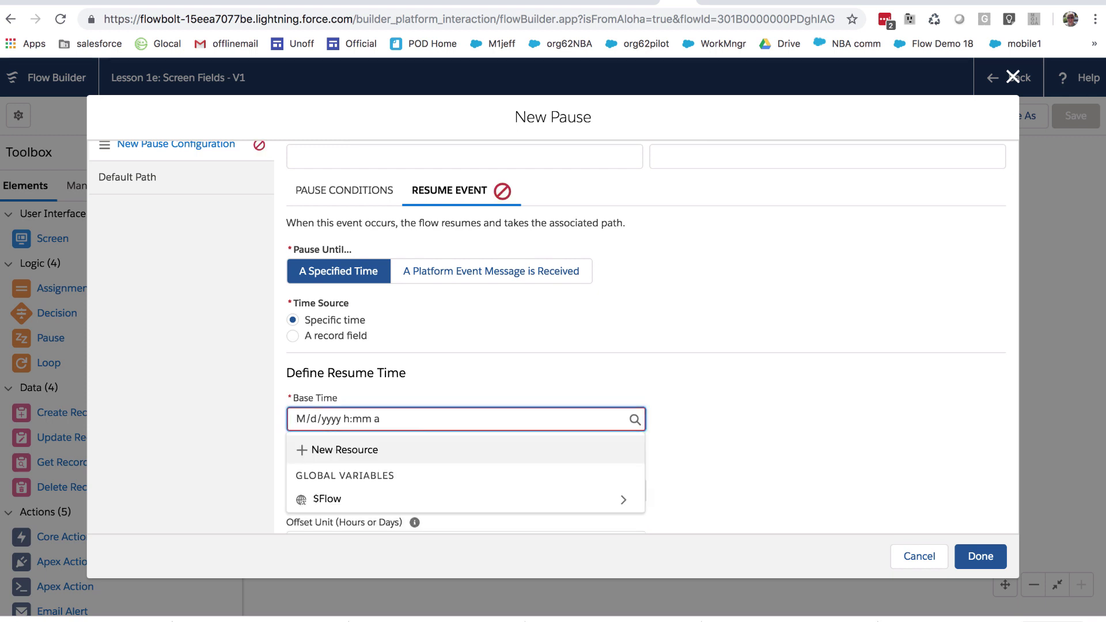
type("01/10/2019")
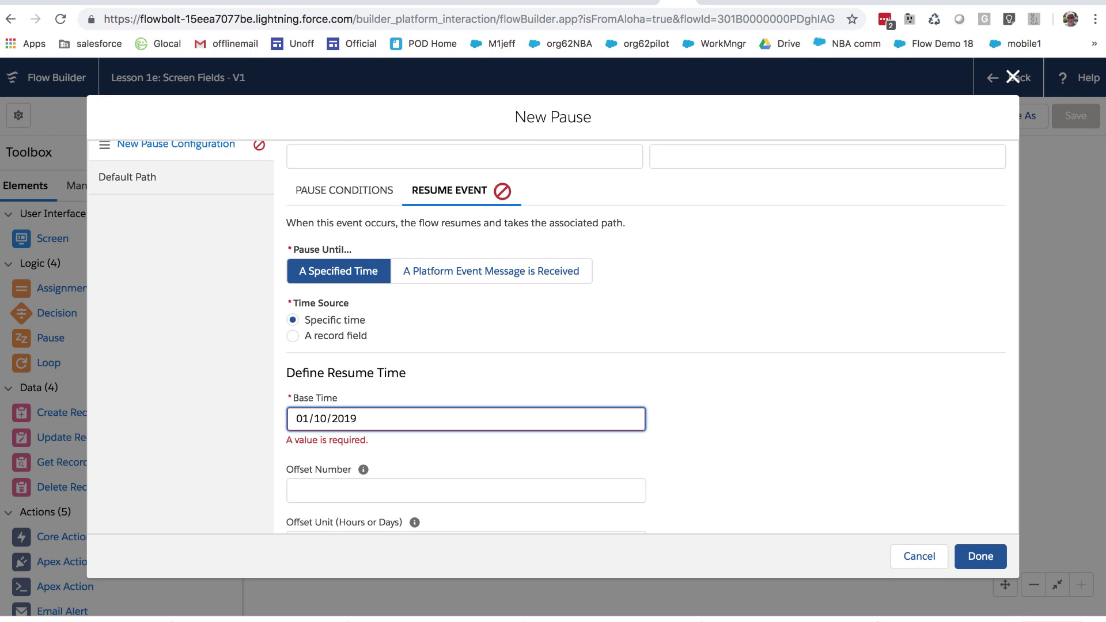
left_click(754, 493)
- Name the configuration My Configuration, save My Pause, and connect it after Query Oracle on AWS
scroll(756, 495, "down", 2)
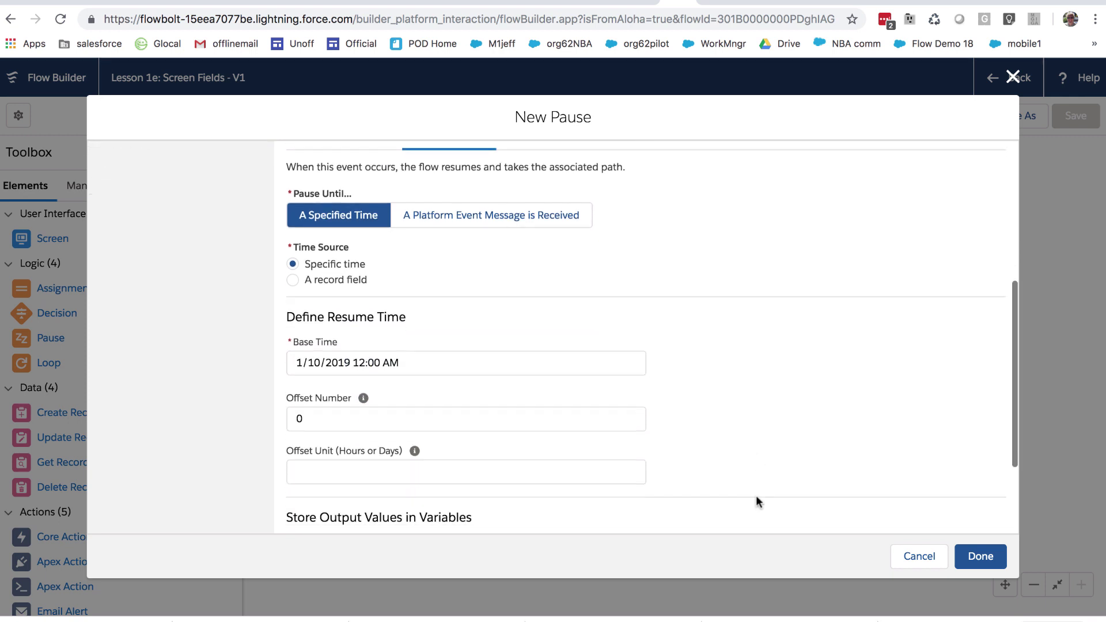
scroll(869, 513, "down", 2)
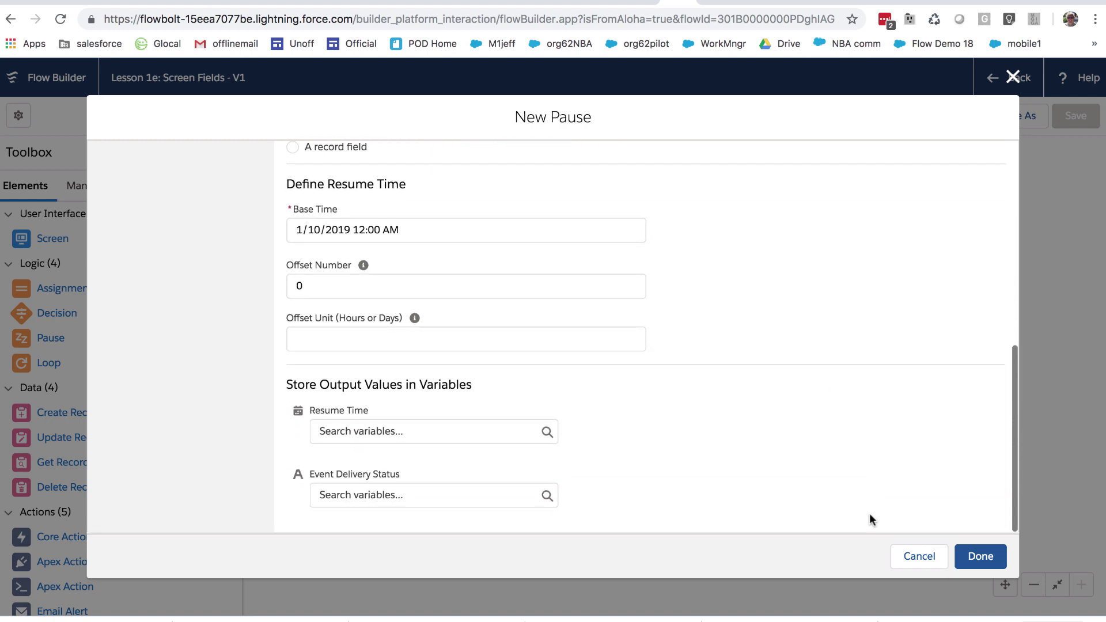
left_click(967, 565)
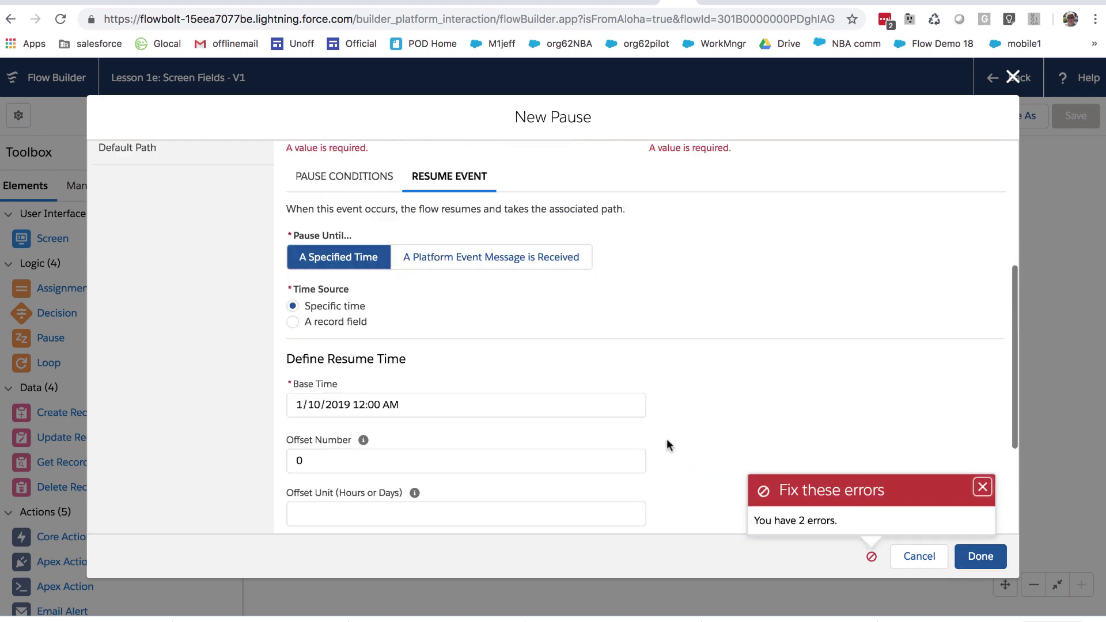
left_click(404, 390)
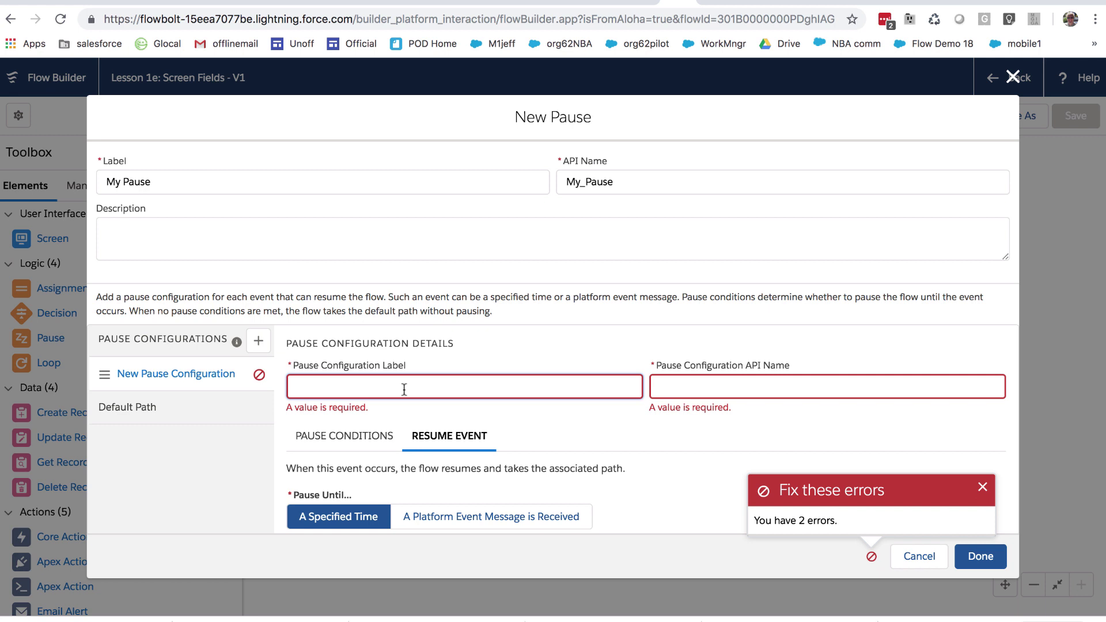
type("My Configuration")
key("Tab")
left_click(986, 558)
left_click_drag(429, 354, 926, 204)
left_click_drag(820, 212, 926, 197)
- Open My Pause, add another pause configuration, and view My Configuration's 1/10/2019 resume time
double_click(926, 197)
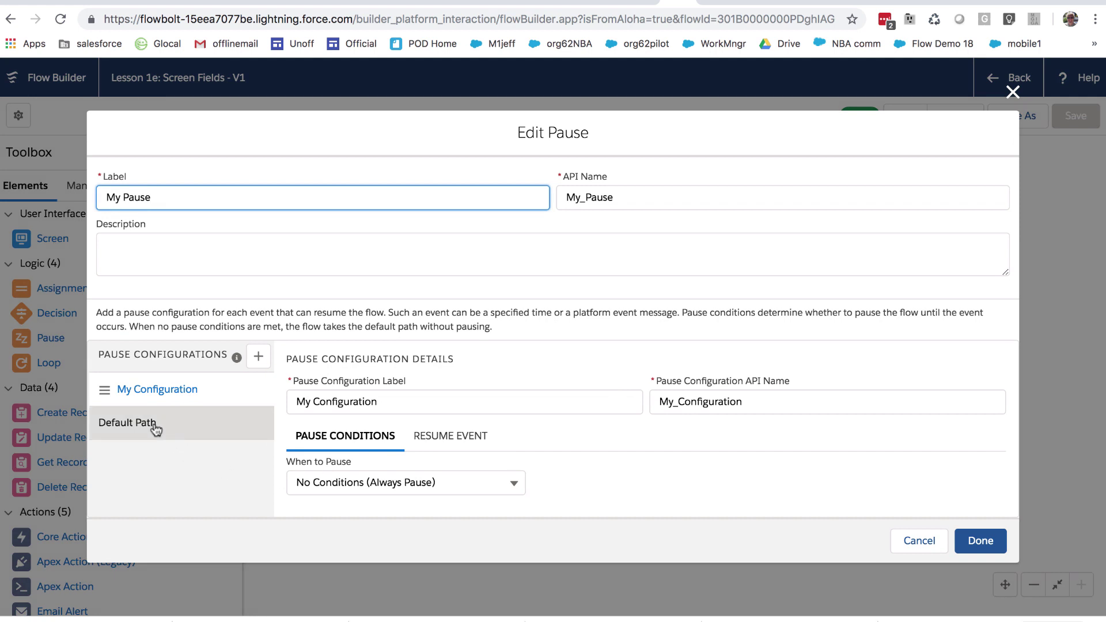
left_click(257, 351)
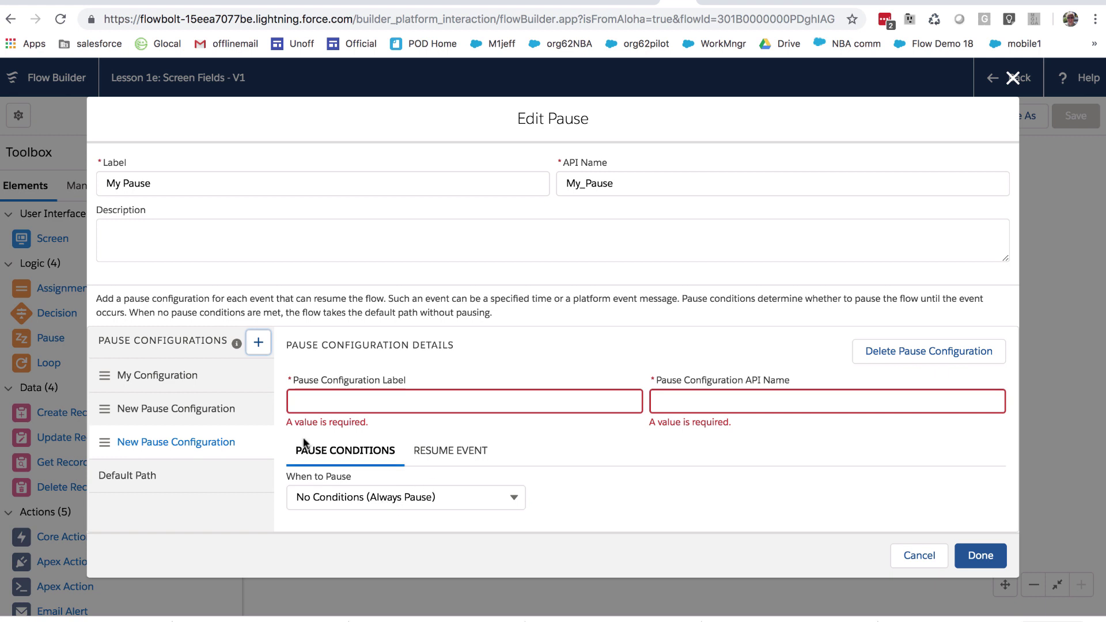
left_click(225, 377)
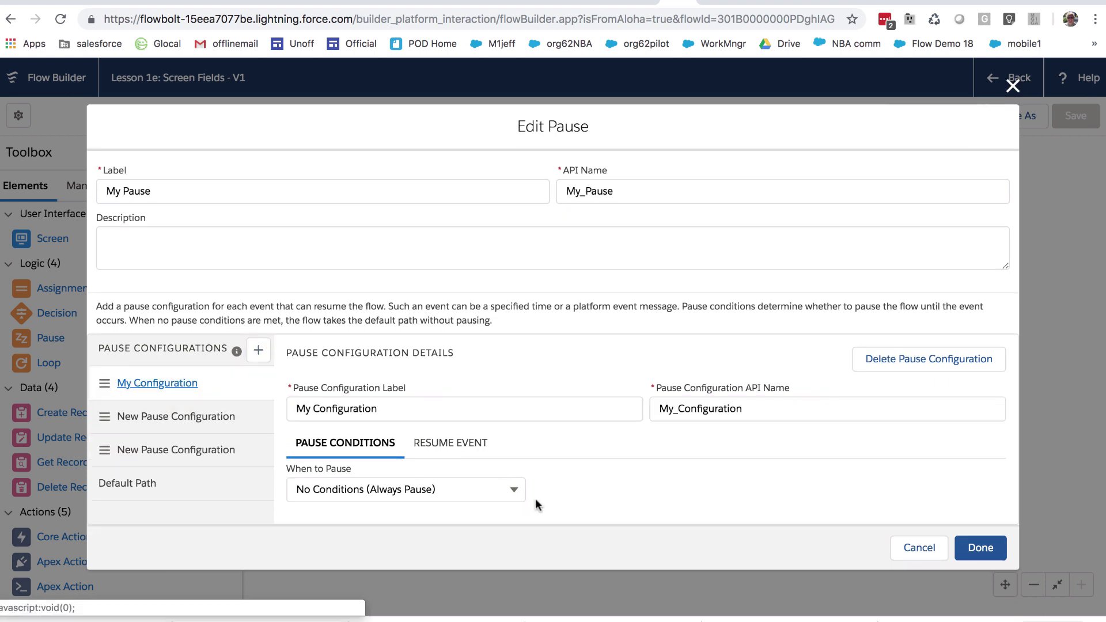
left_click(468, 443)
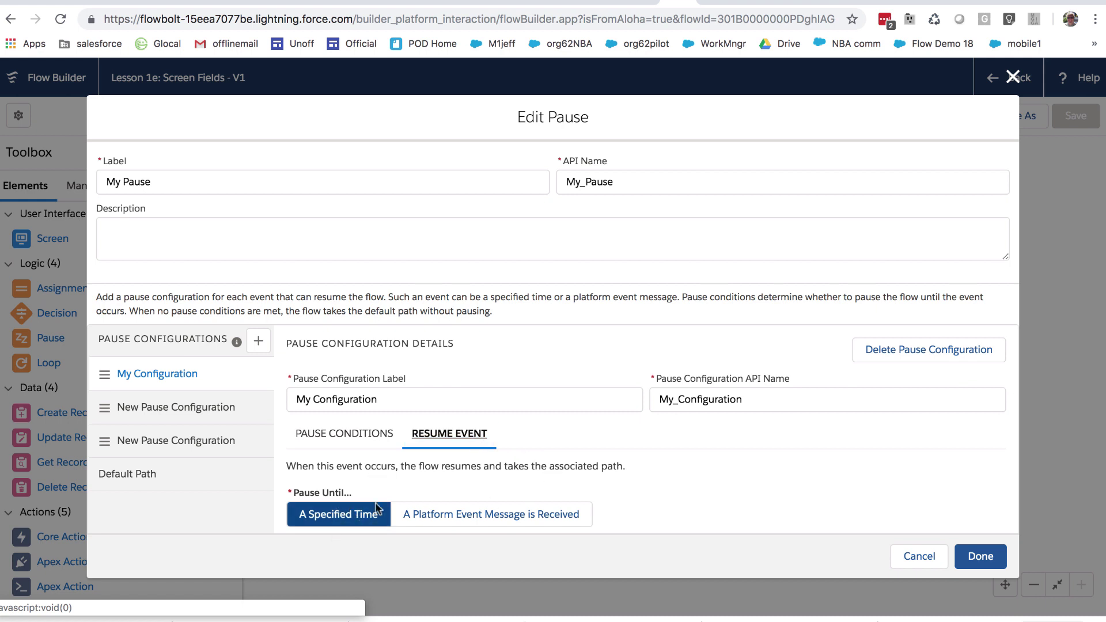
scroll(383, 490, "down", 4)
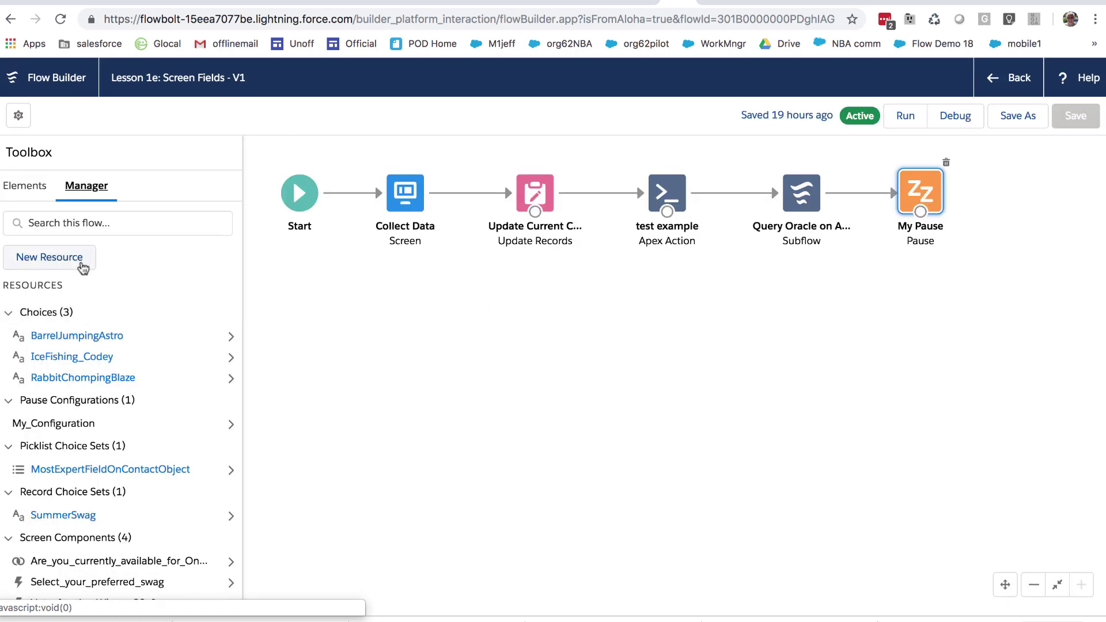
- Begin a new Number formula resource, then cancel it without saving
left_click(81, 263)
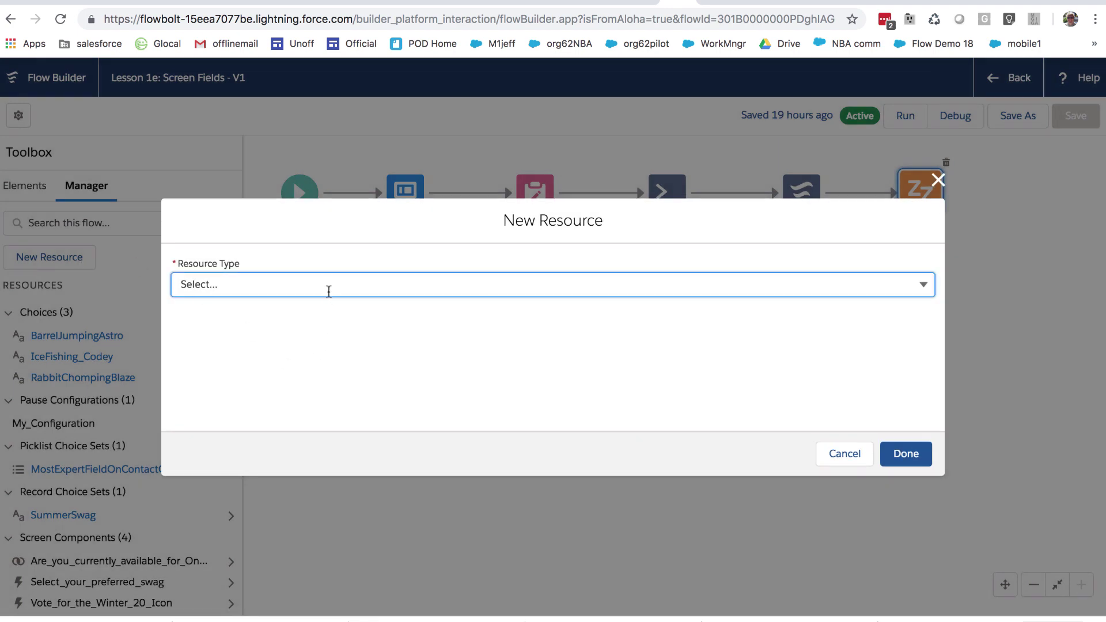
left_click(329, 288)
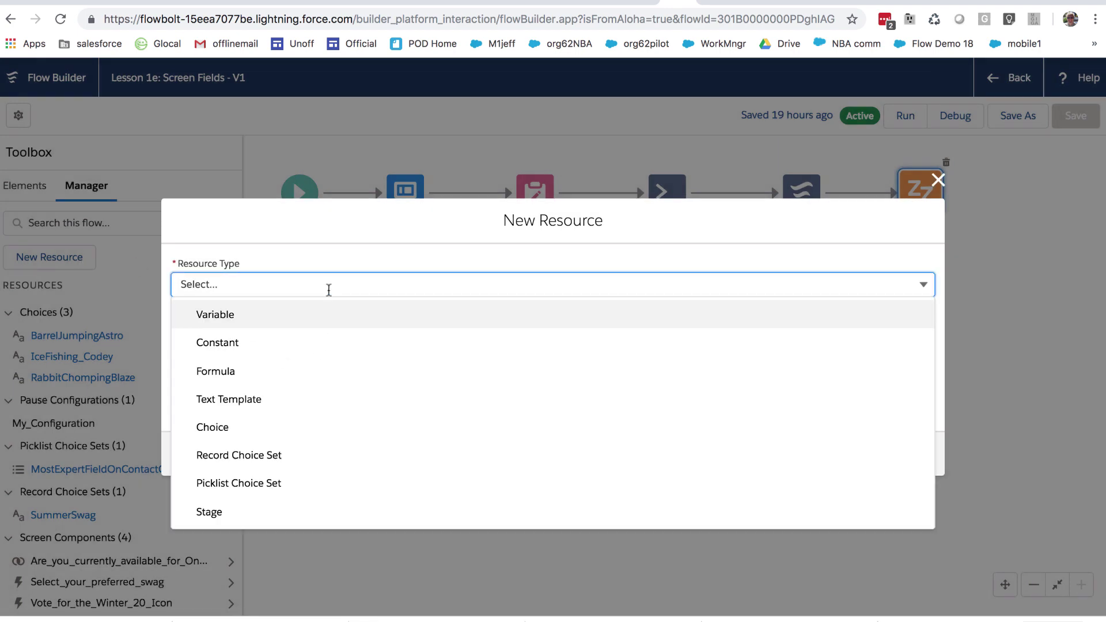
left_click(221, 372)
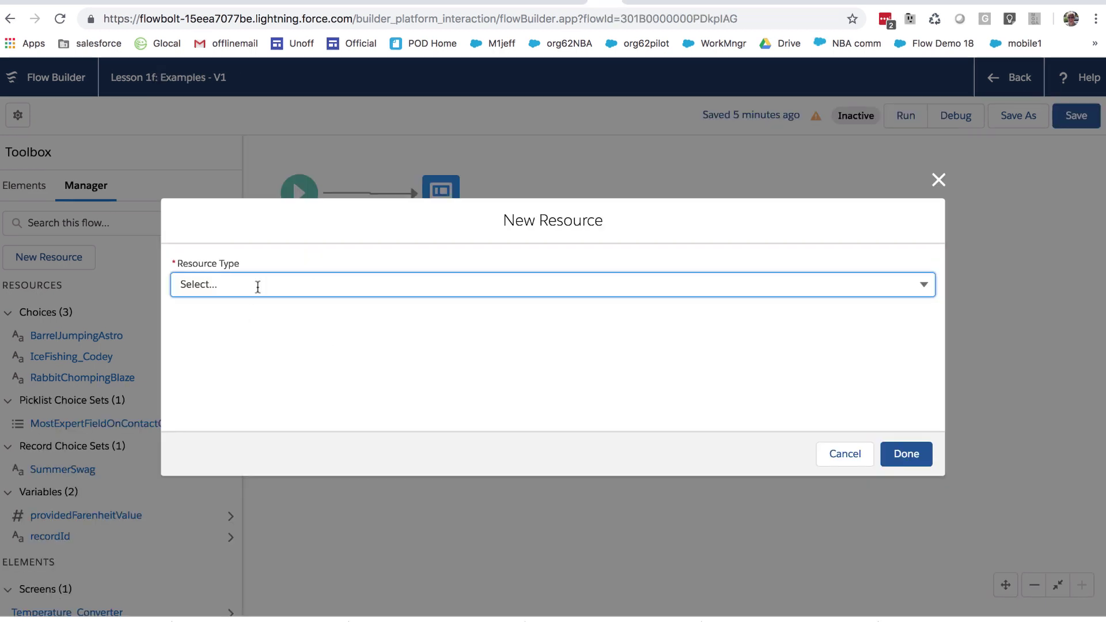
left_click(258, 285)
left_click(254, 371)
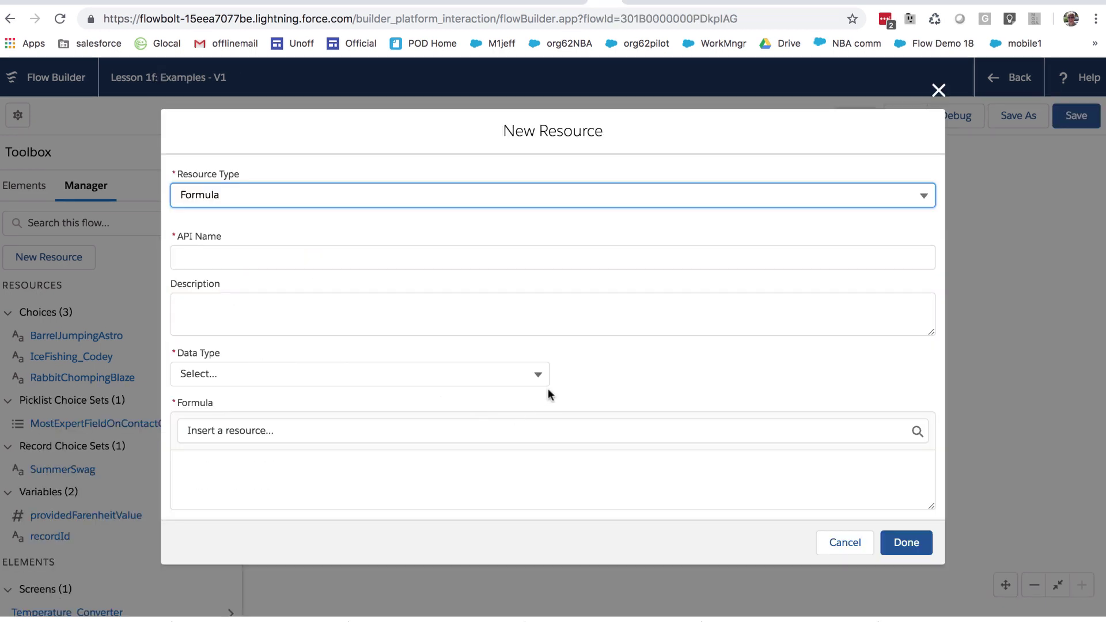
left_click(492, 375)
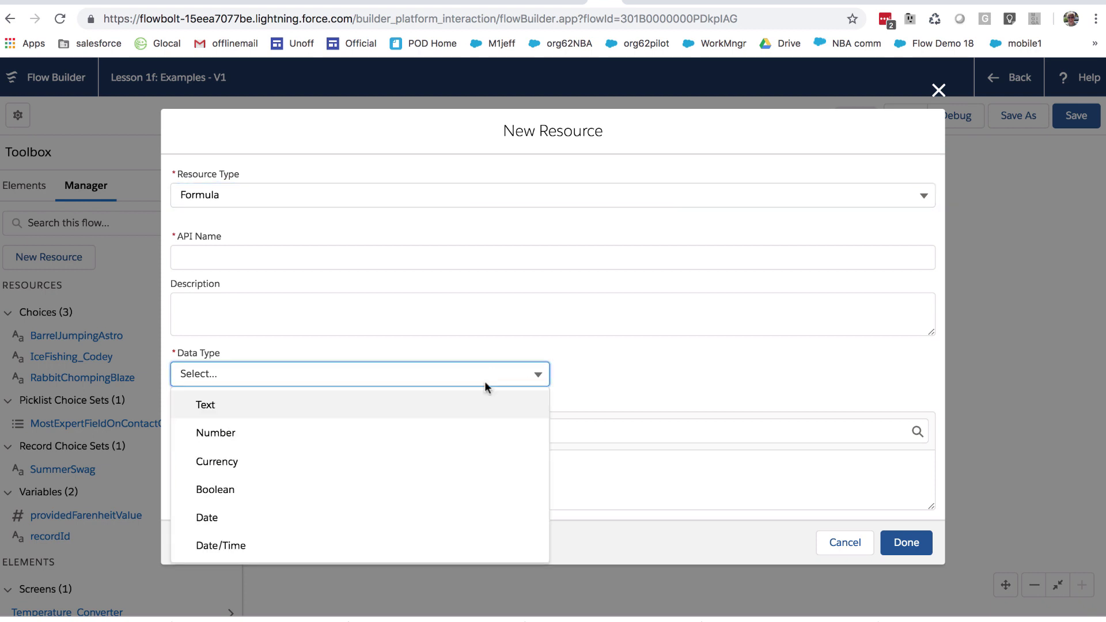
left_click(329, 449)
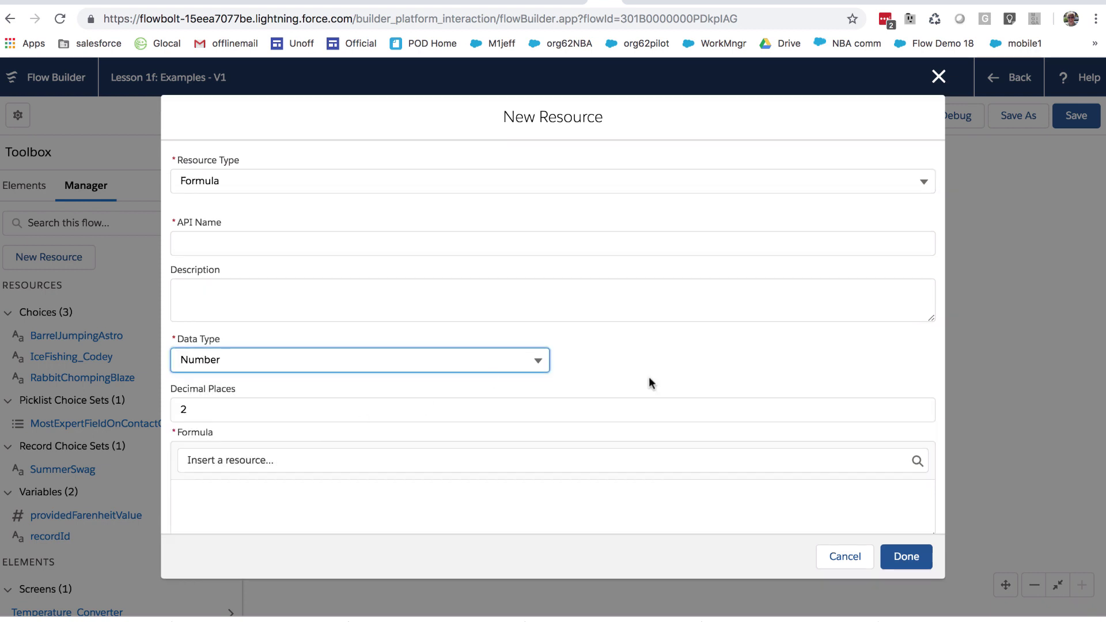
key("Escape")
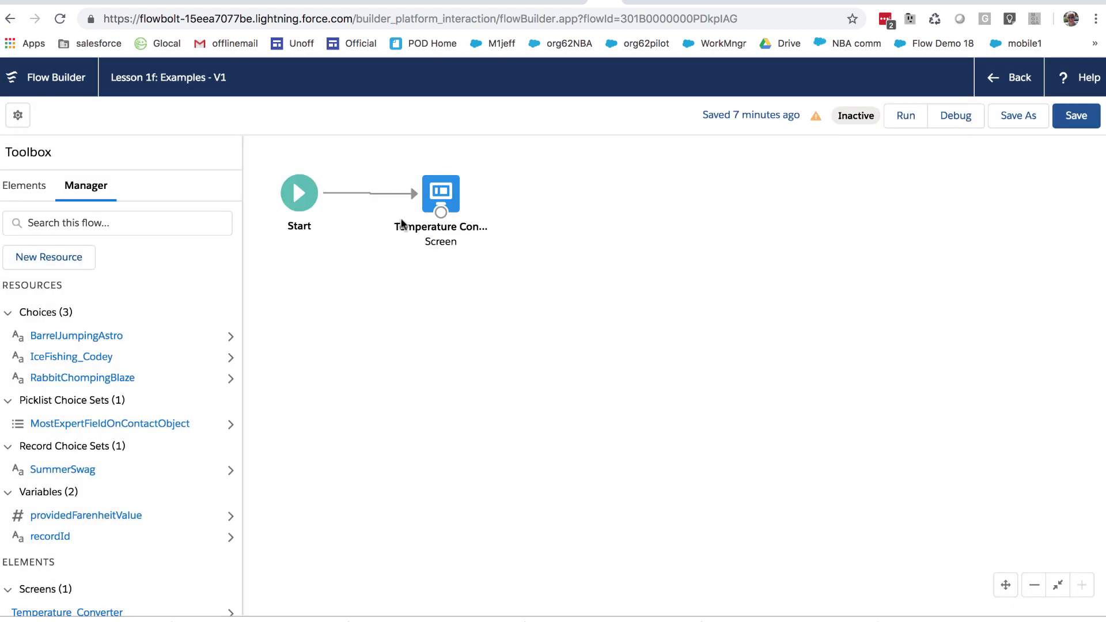
- Give the Temperature Converter screen a Number field 'Enter Temperature in Farenheit' with 2 decimals, then close it
double_click(435, 196)
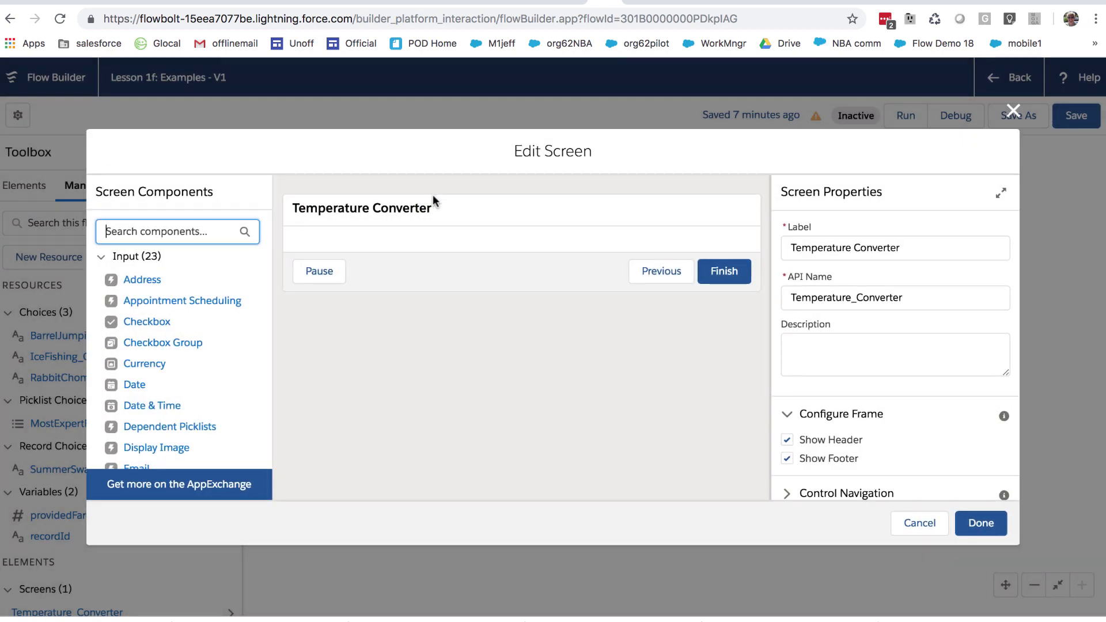
scroll(254, 372, "down", 5)
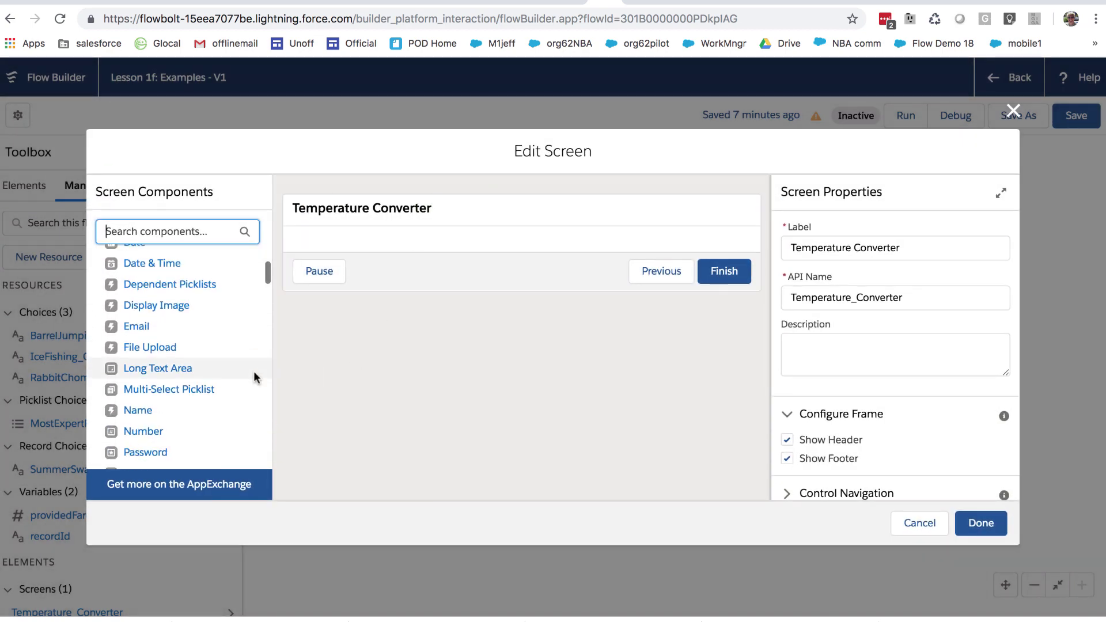
left_click(150, 372)
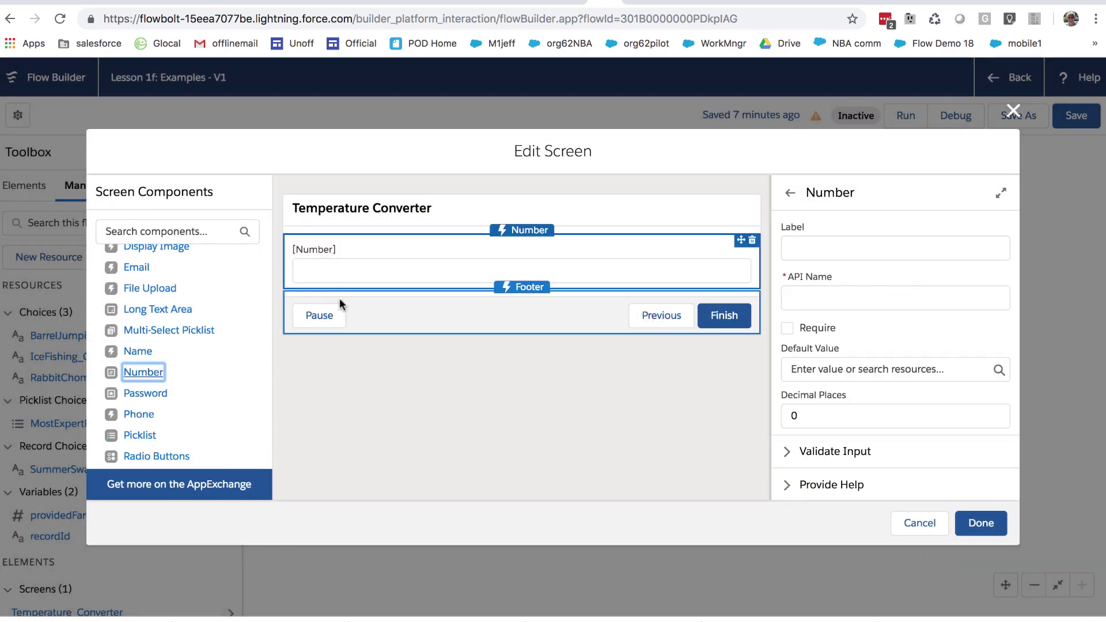
left_click(826, 244)
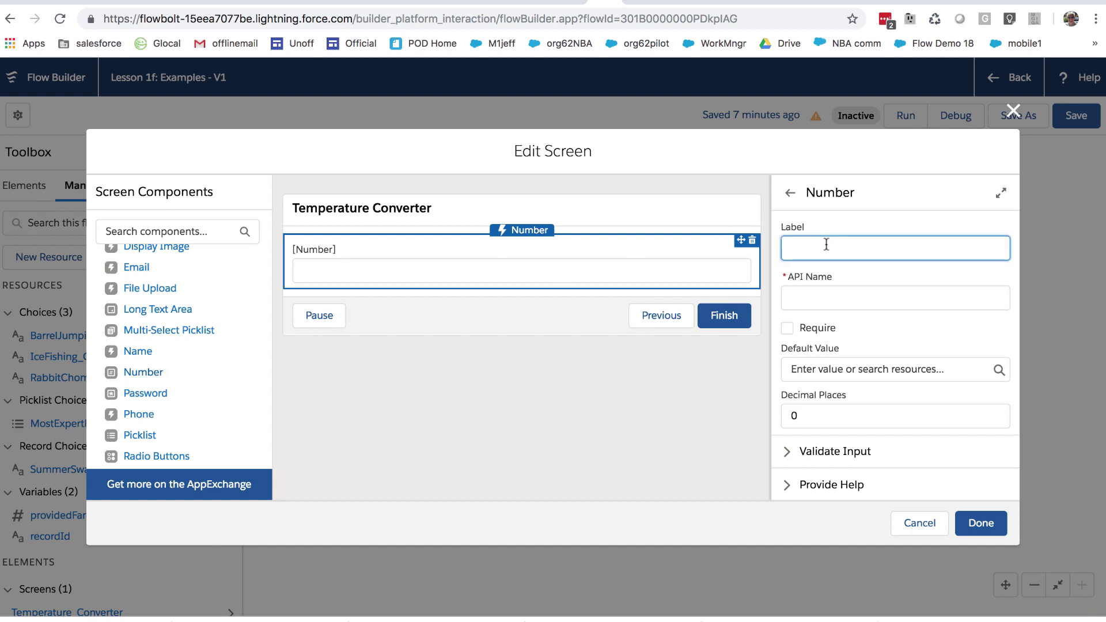
type("Enter Temperature in Farenheit")
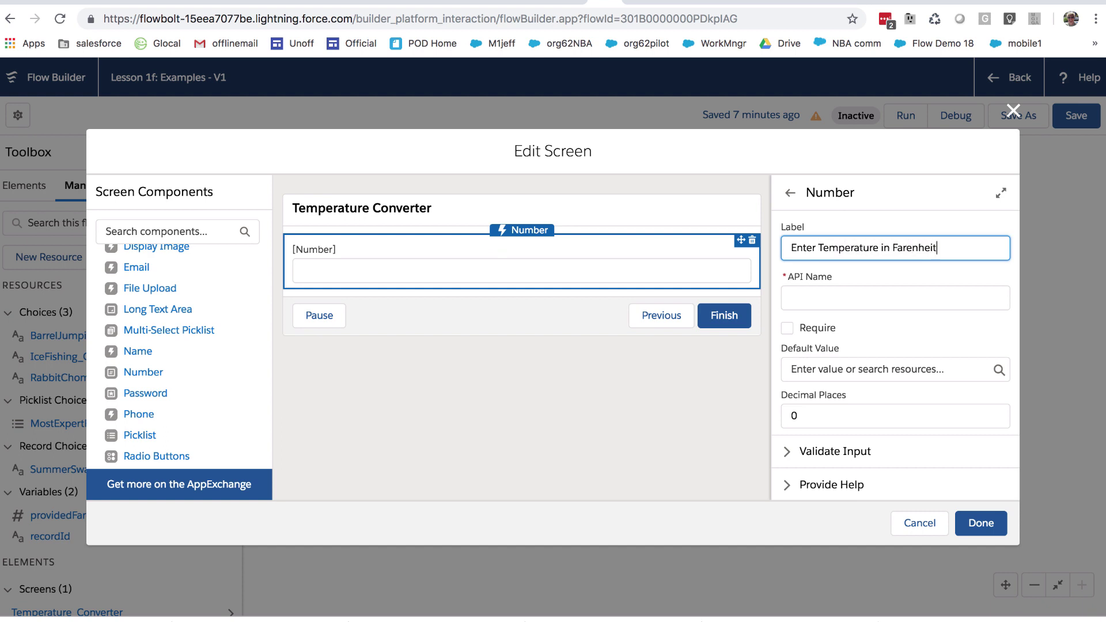
key("Tab")
key("Tab")
key("Tab")
key("Tab")
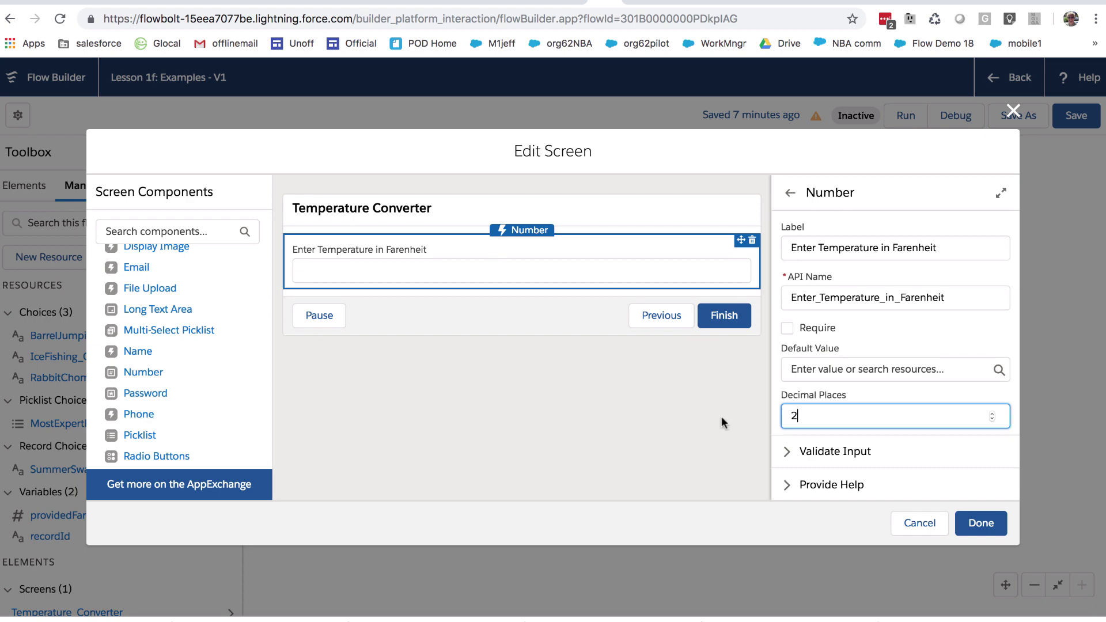
left_click(980, 524)
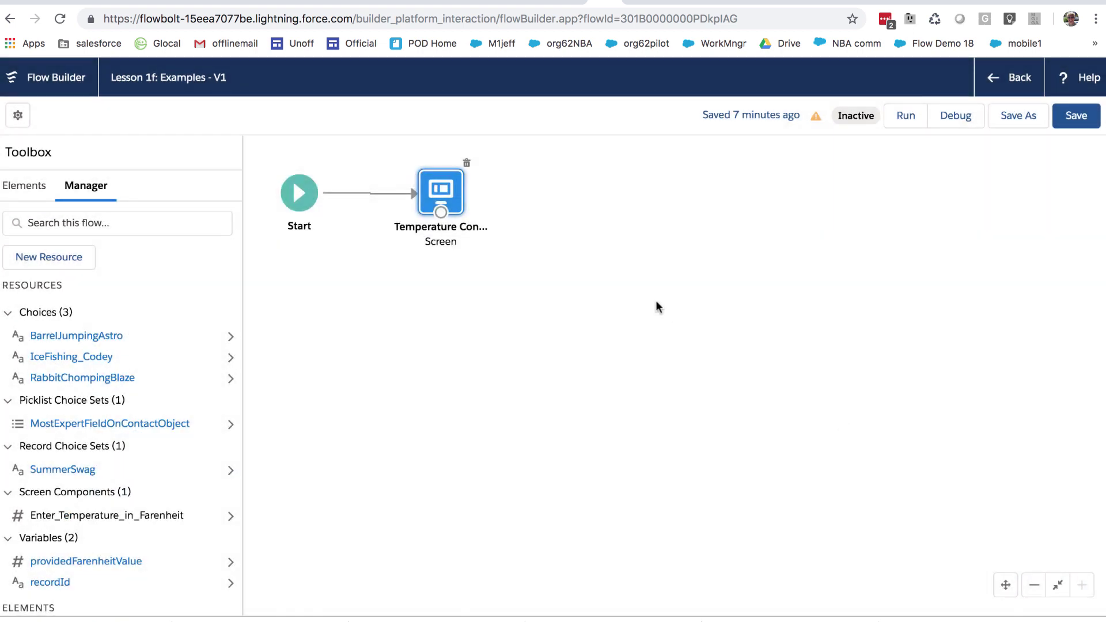
- Create a new Number formula resource named ConvertFarenheitToCelsius
left_click(453, 196)
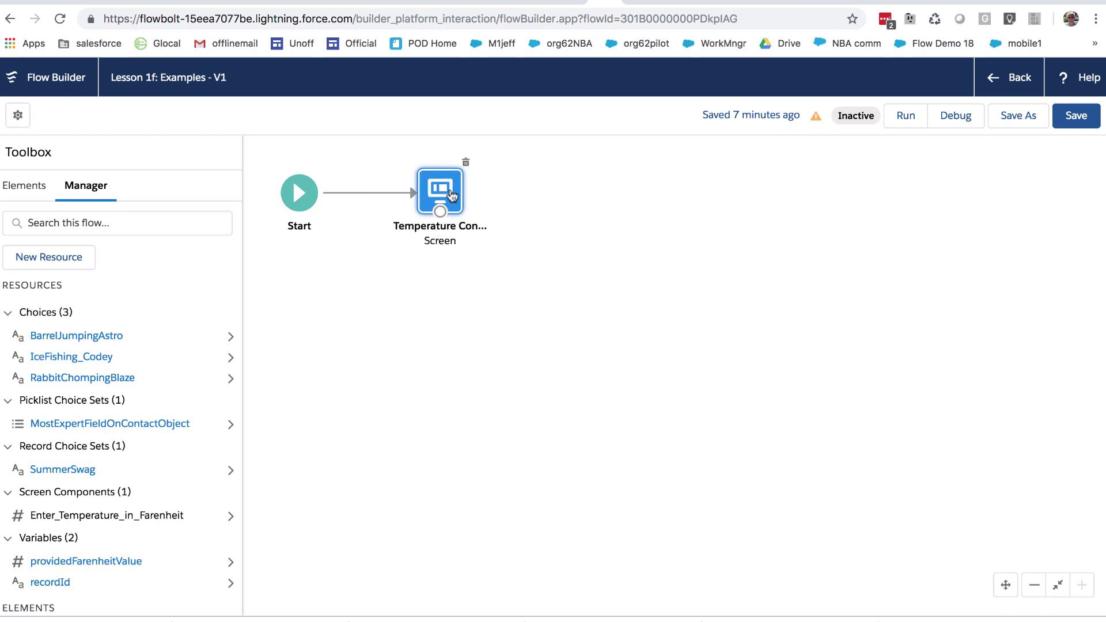
left_click(43, 257)
left_click(291, 285)
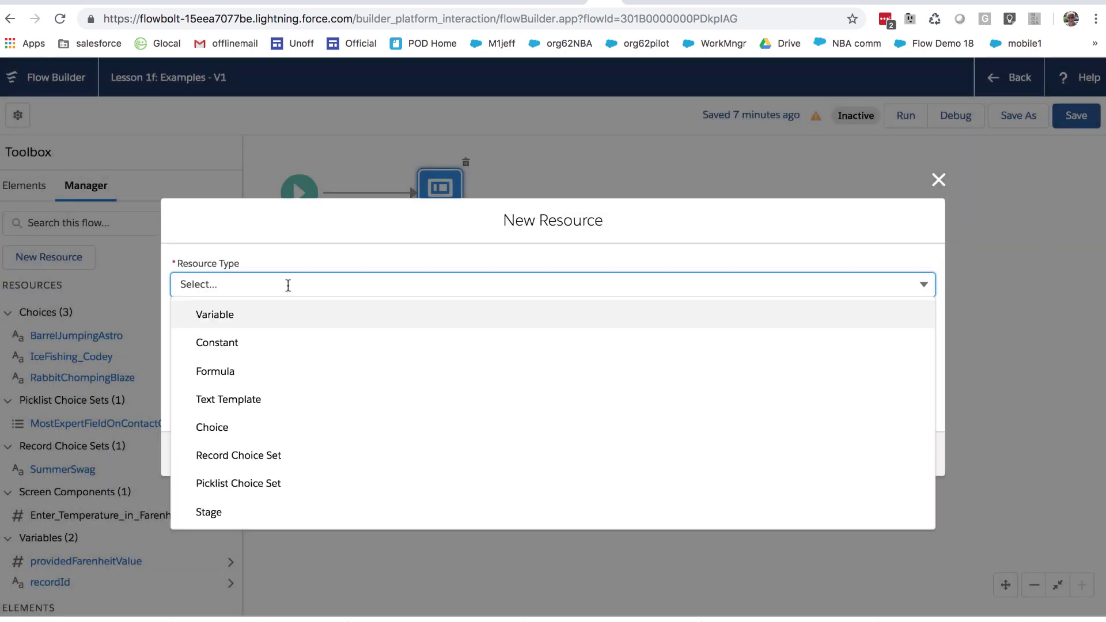
left_click(265, 371)
left_click(267, 369)
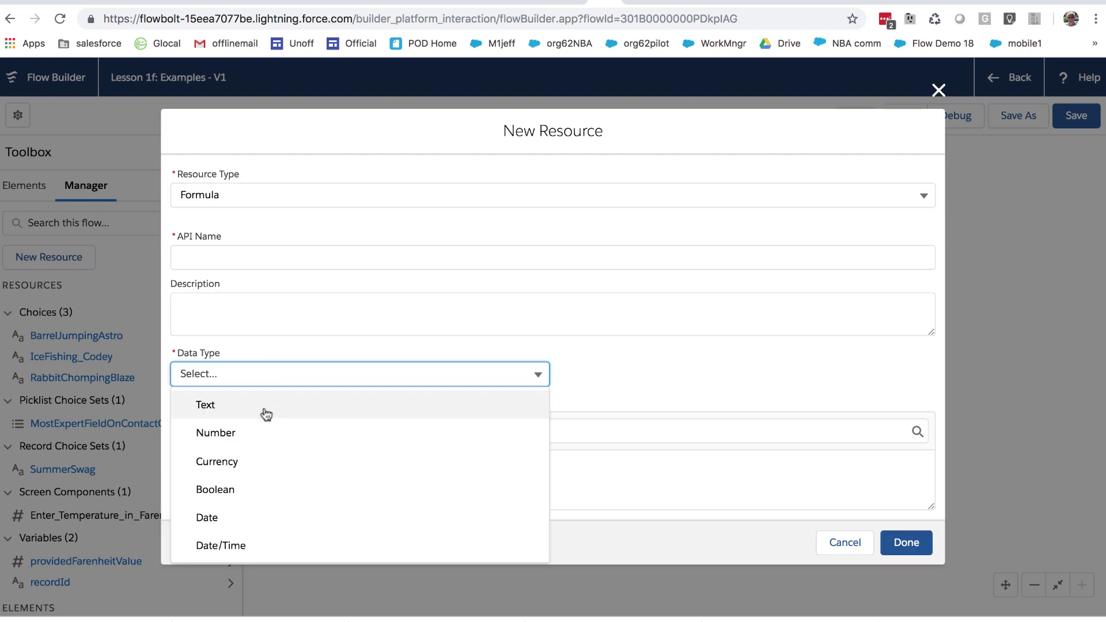
left_click(249, 430)
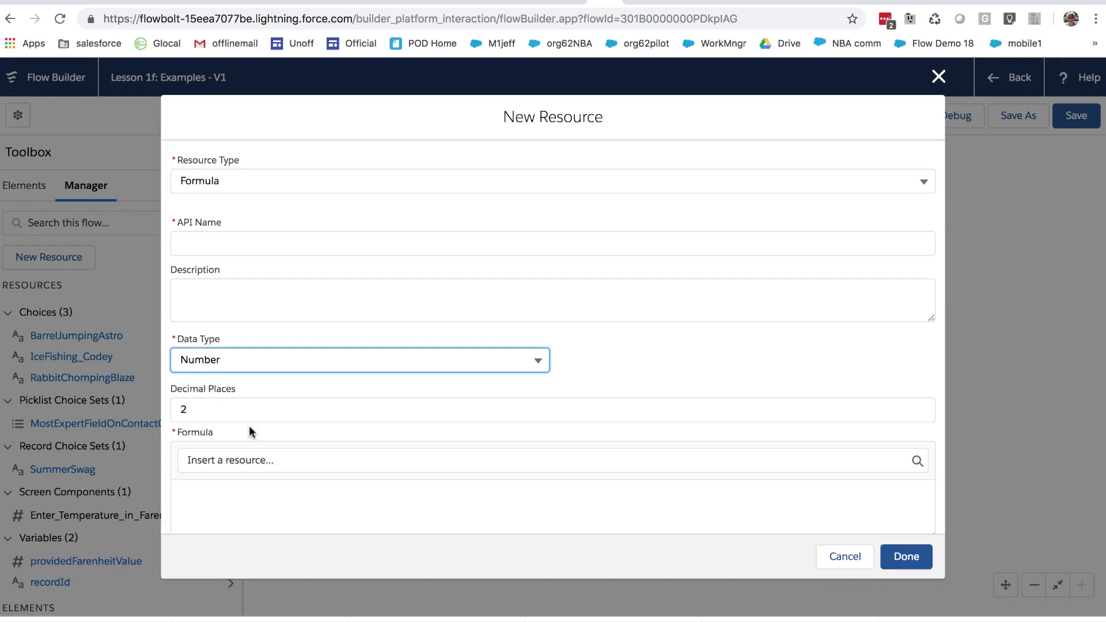
left_click(263, 251)
type("Conver")
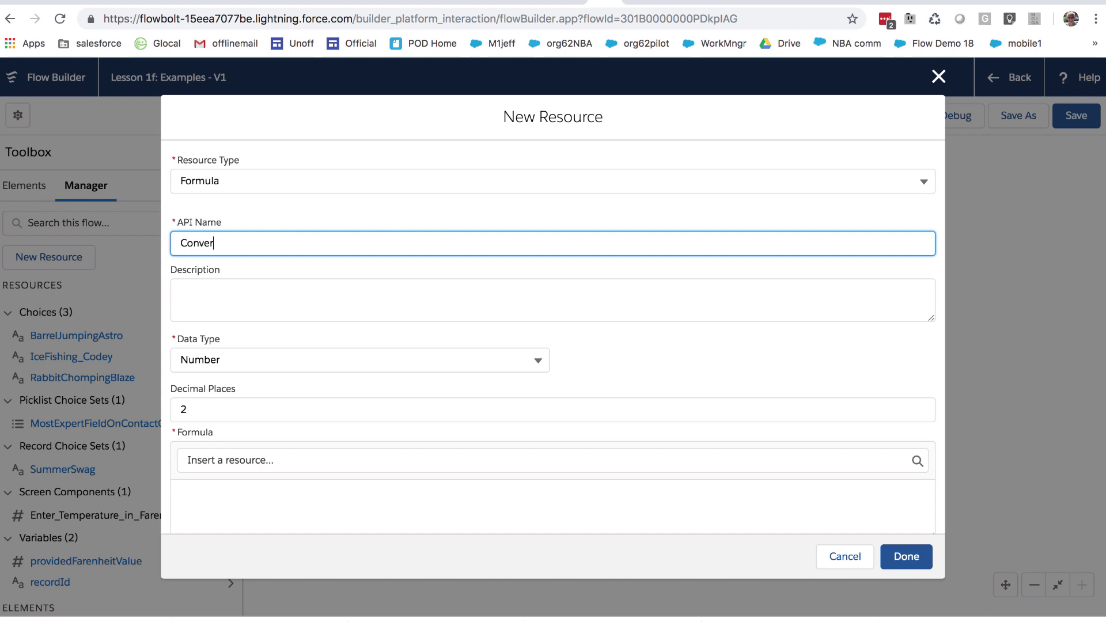
type("tFarenheitToCelsius")
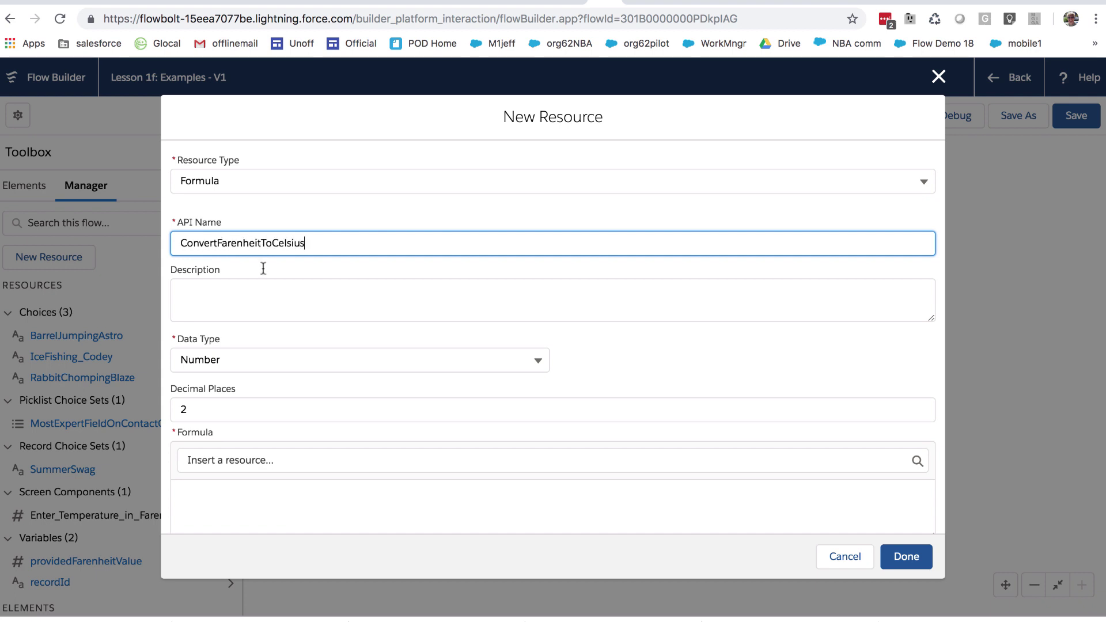
- Write the expression ({!Enter_Temperature_in_Farenheit} -32) *(5/9), inserting the Fahrenheit input reference
left_click(312, 496)
left_click(365, 467)
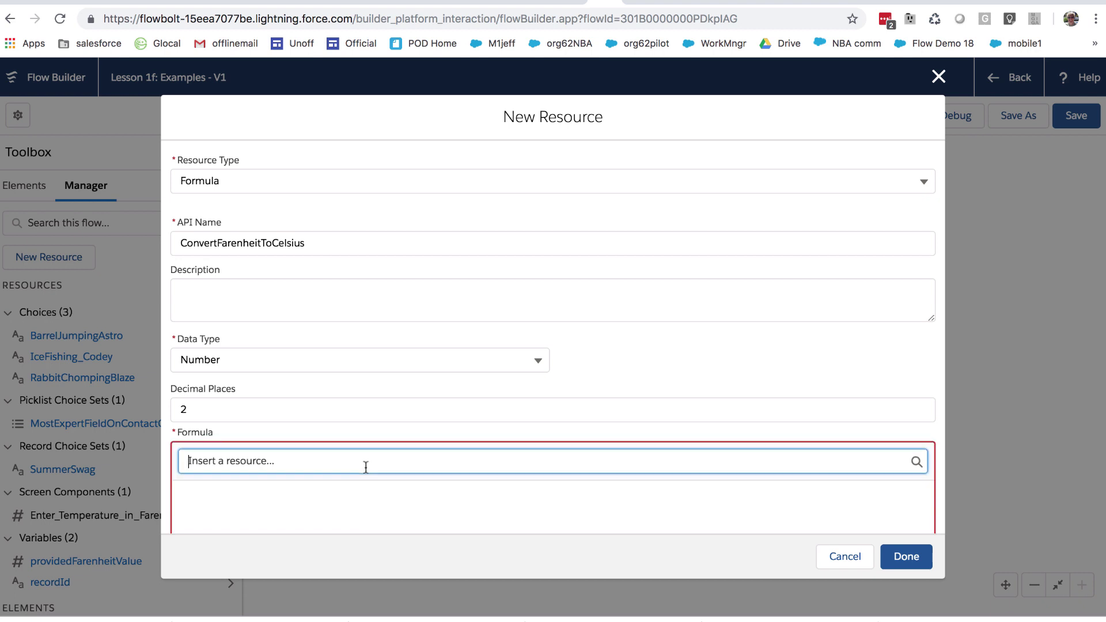
scroll(323, 447, "down", 2)
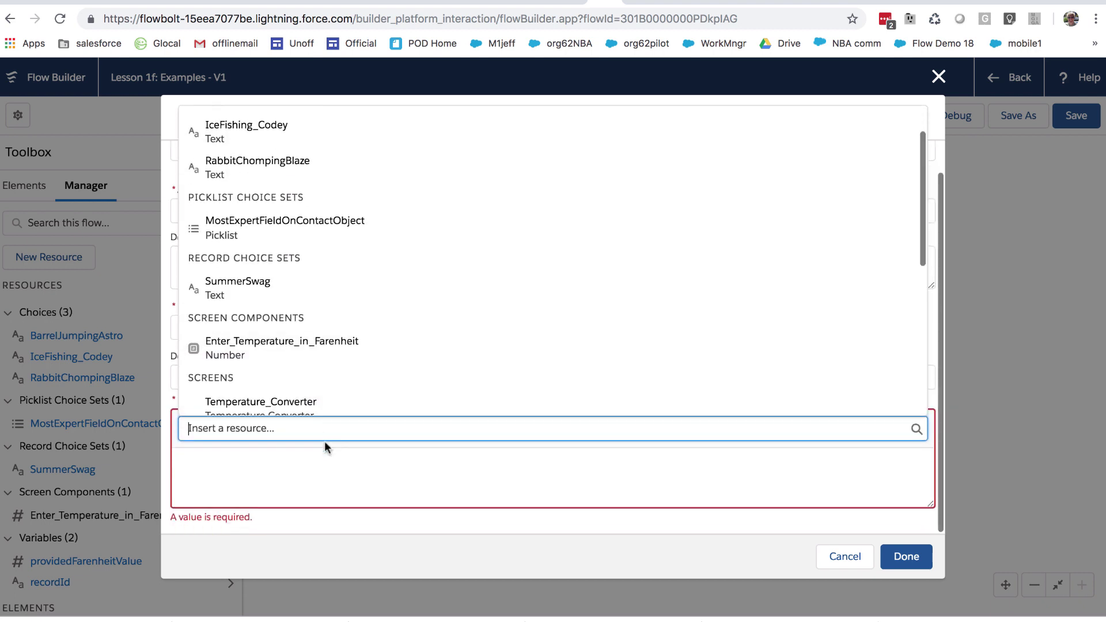
left_click(290, 352)
left_click(413, 484)
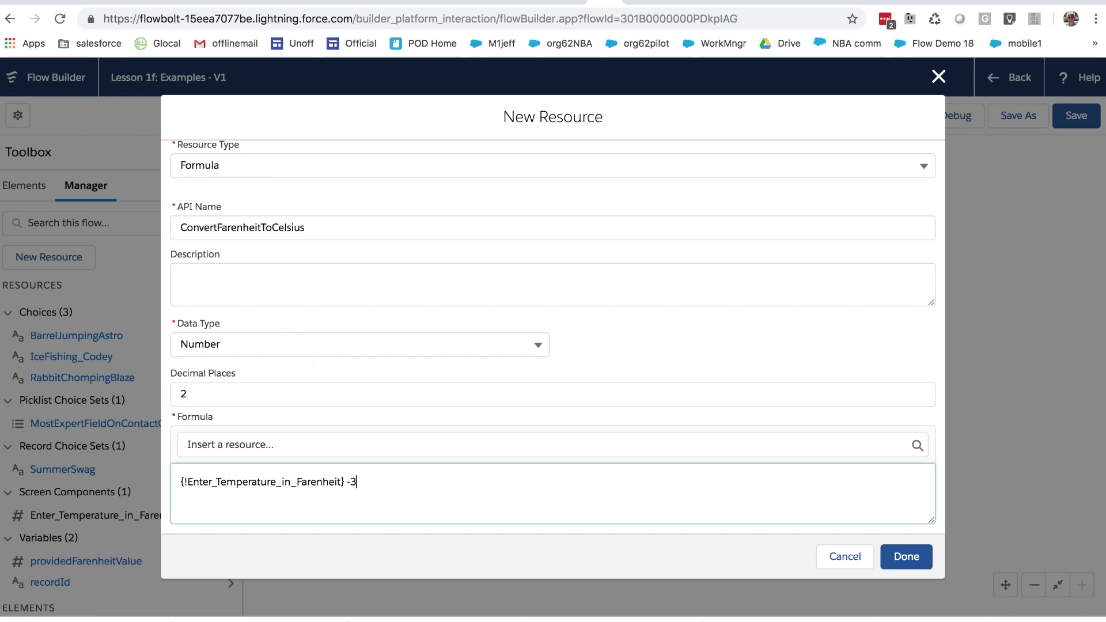
left_click(181, 482)
type("(")
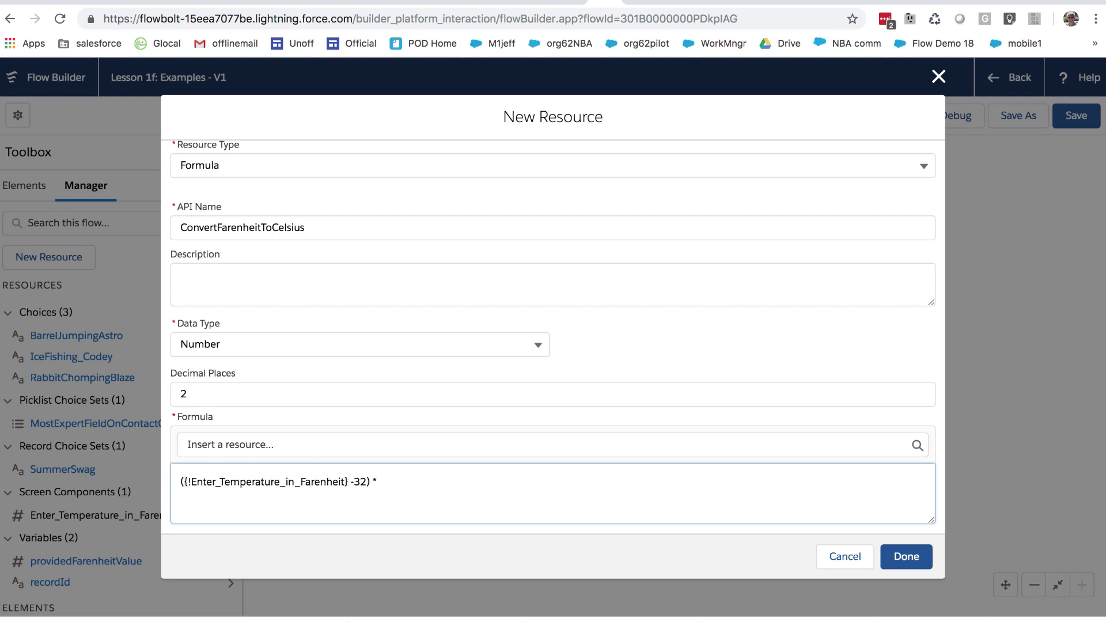
type("5/9")
- Save the formula and add a new screen labelled Celsius Temperature
left_click(906, 556)
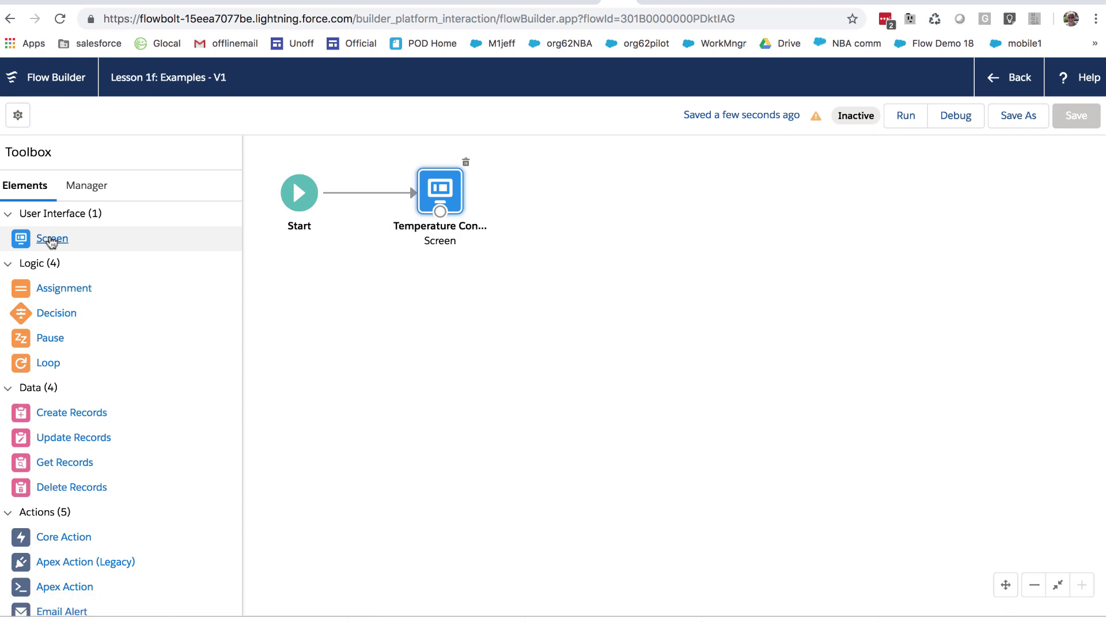
left_click_drag(51, 242, 489, 236)
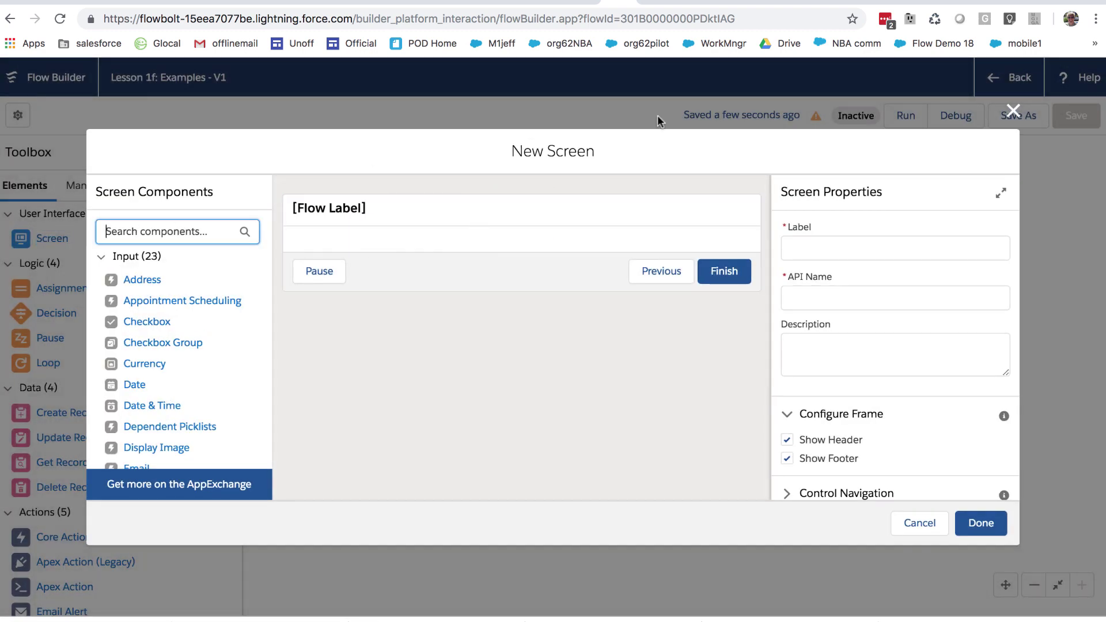
left_click(813, 248)
type("Celsius Temperature")
key("Tab")
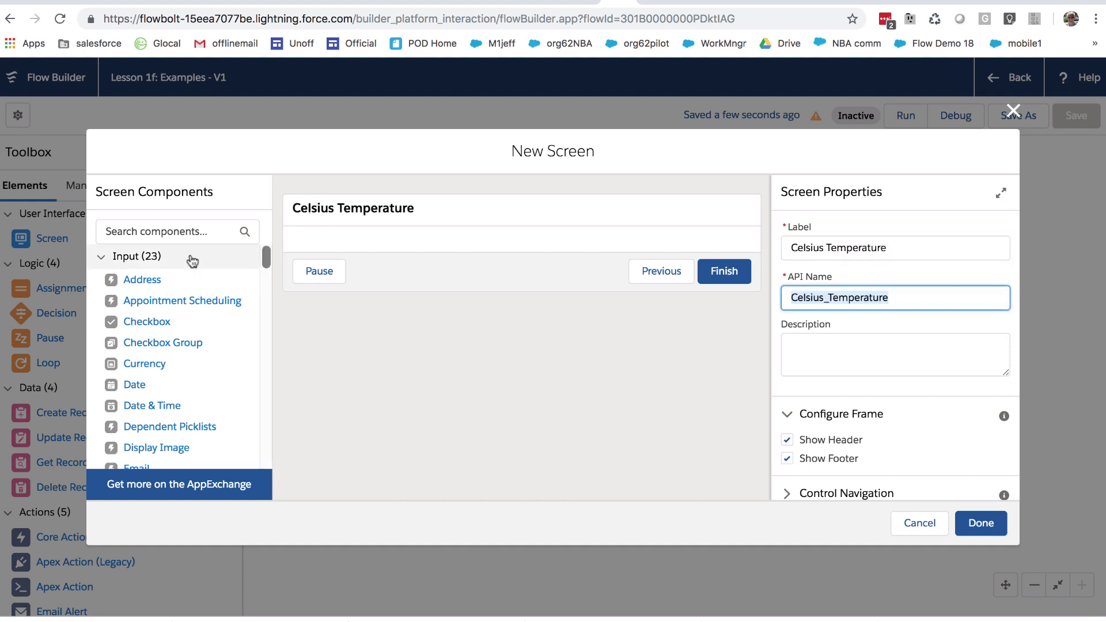
- Add Display Text displayText1 reading 'Celsius Temperature is: {!ConvertFarenheitToCelsius}'
scroll(173, 360, "down", 10)
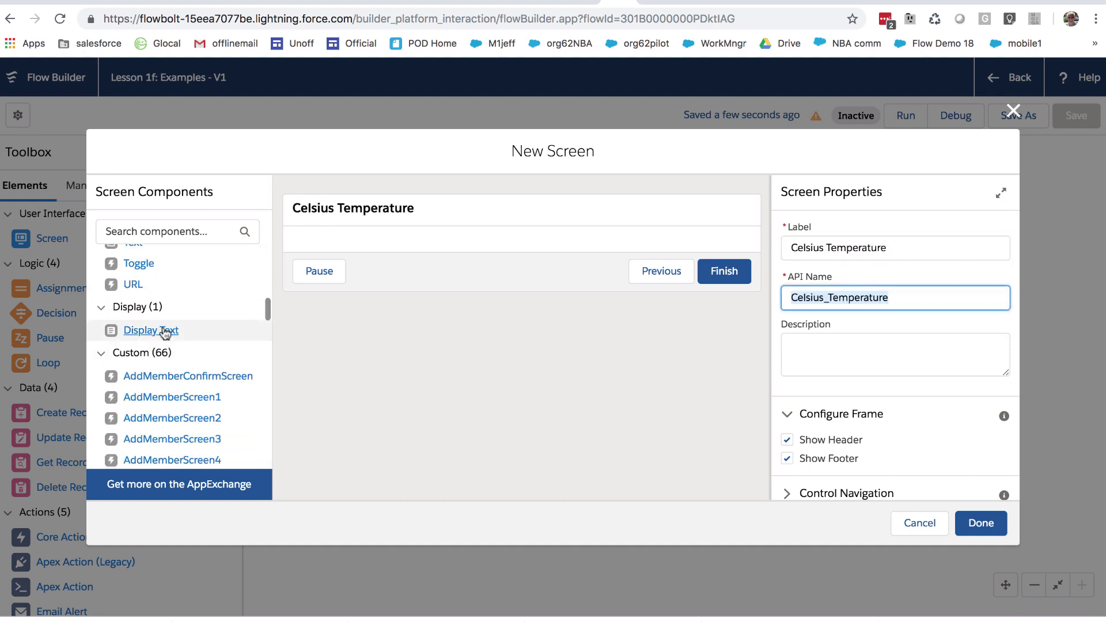
left_click(162, 331)
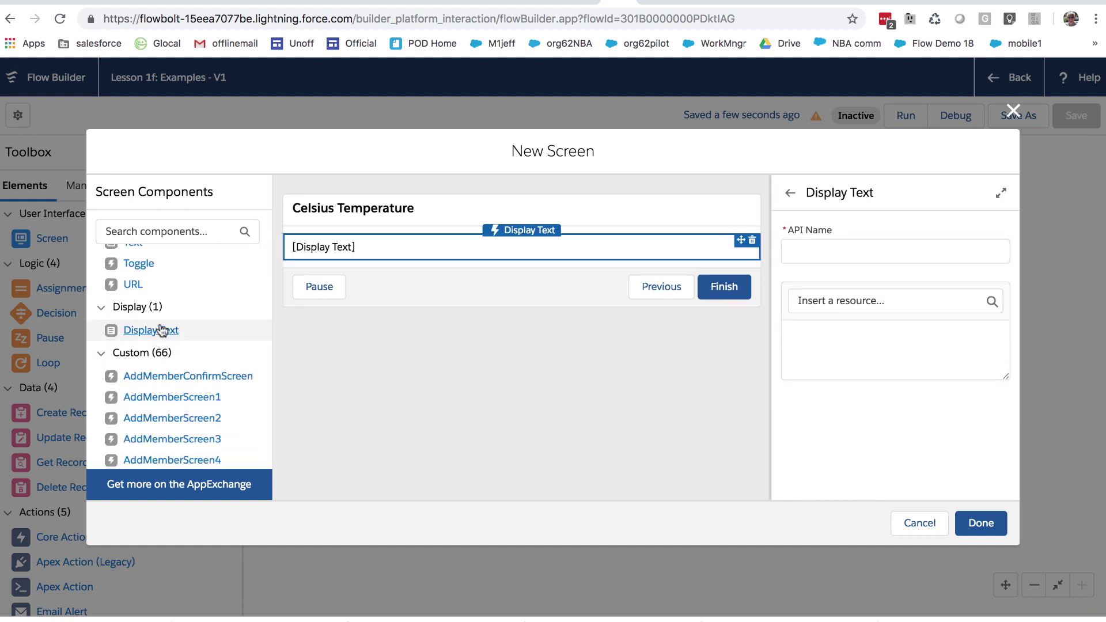
left_click(811, 245)
type("displayText1")
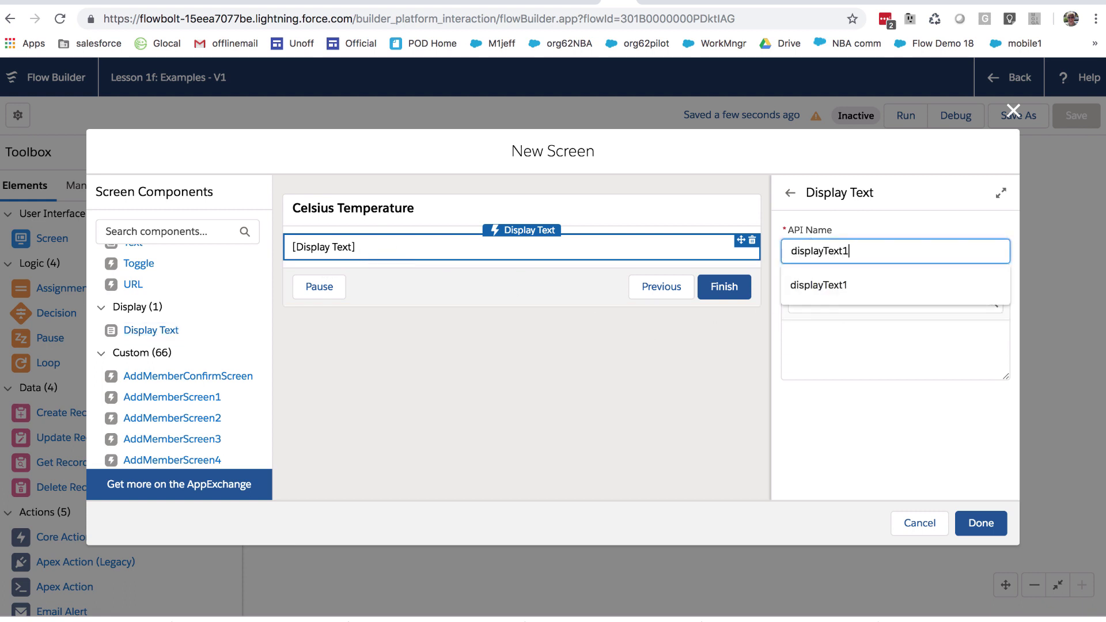
key("Tab")
left_click(851, 325)
type("Celsius Temperature is:")
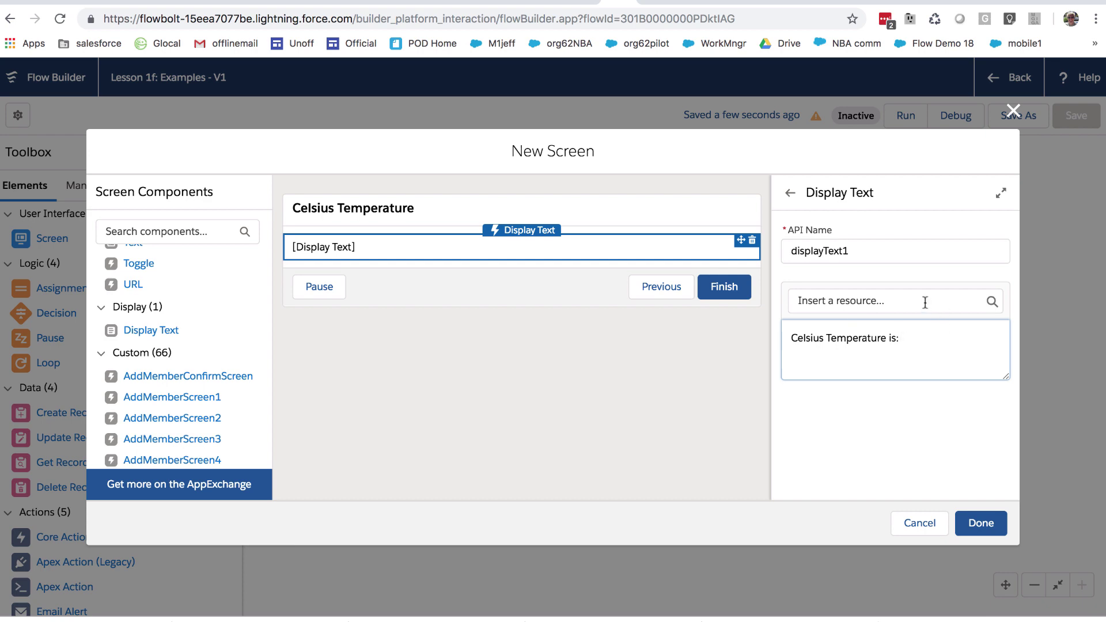
left_click(928, 304)
left_click(872, 391)
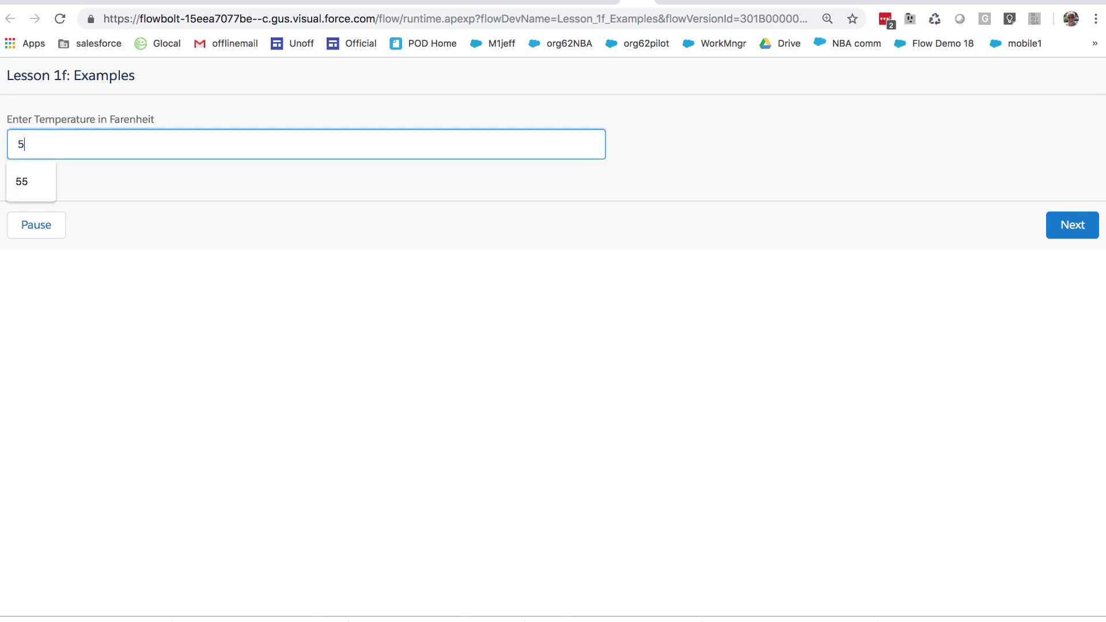
- Re-enter 77 Fahrenheit and advance to the result screen showing Celsius Temperature is: 25.00
key("BackSpace")
left_click(1080, 225)
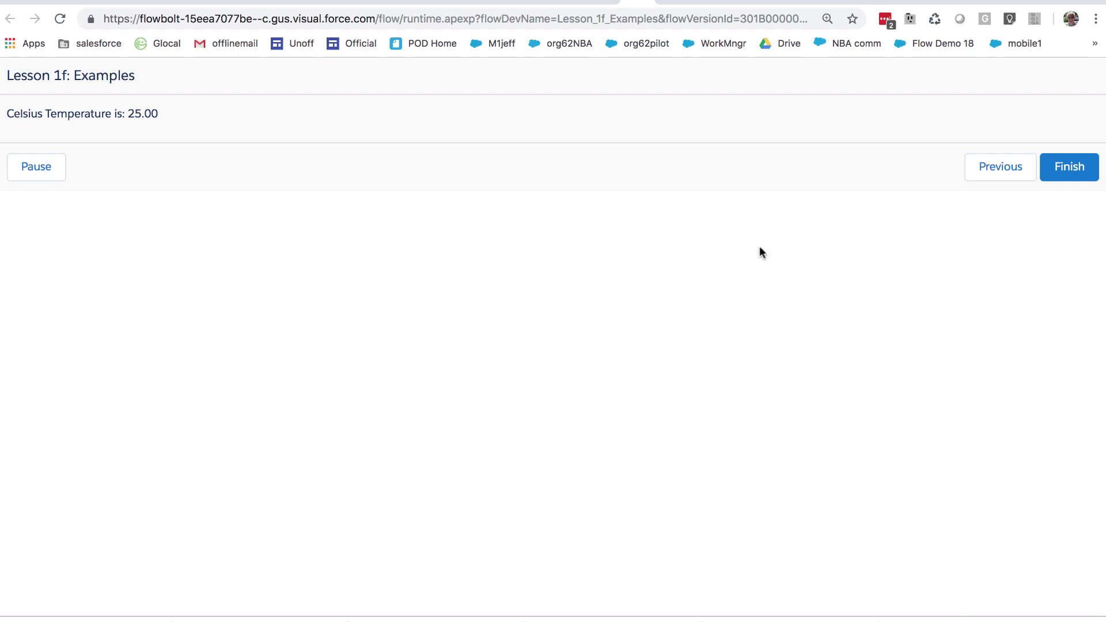
- Nudge the Celsius Temperature screen into line on the canvas, then bring up the Formula Operators and Functions article
left_click(601, 1)
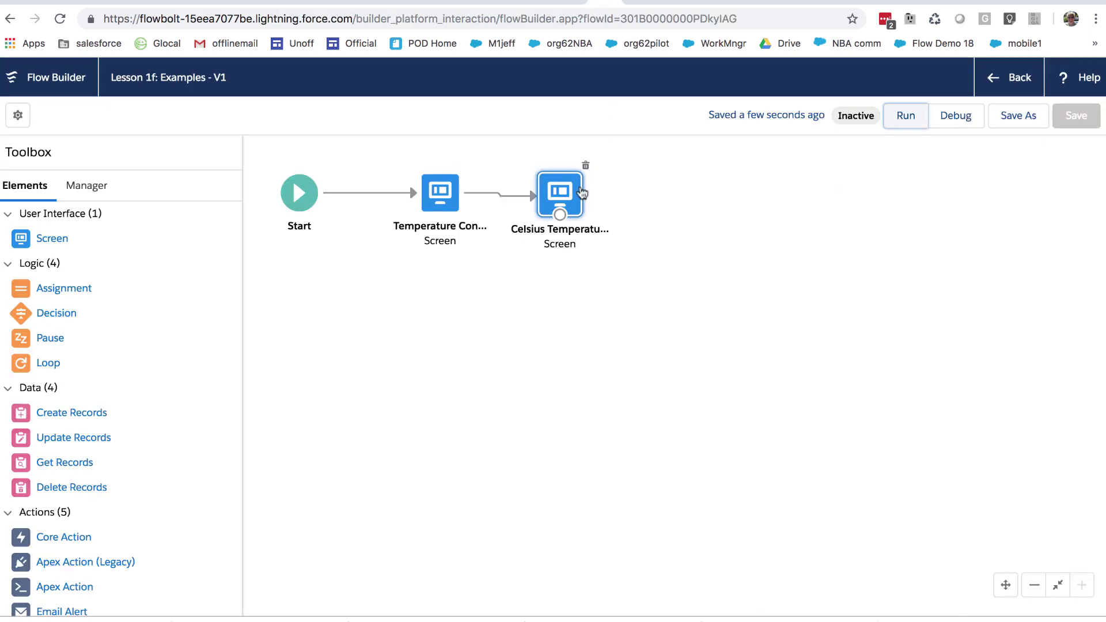
left_click_drag(570, 190, 569, 187)
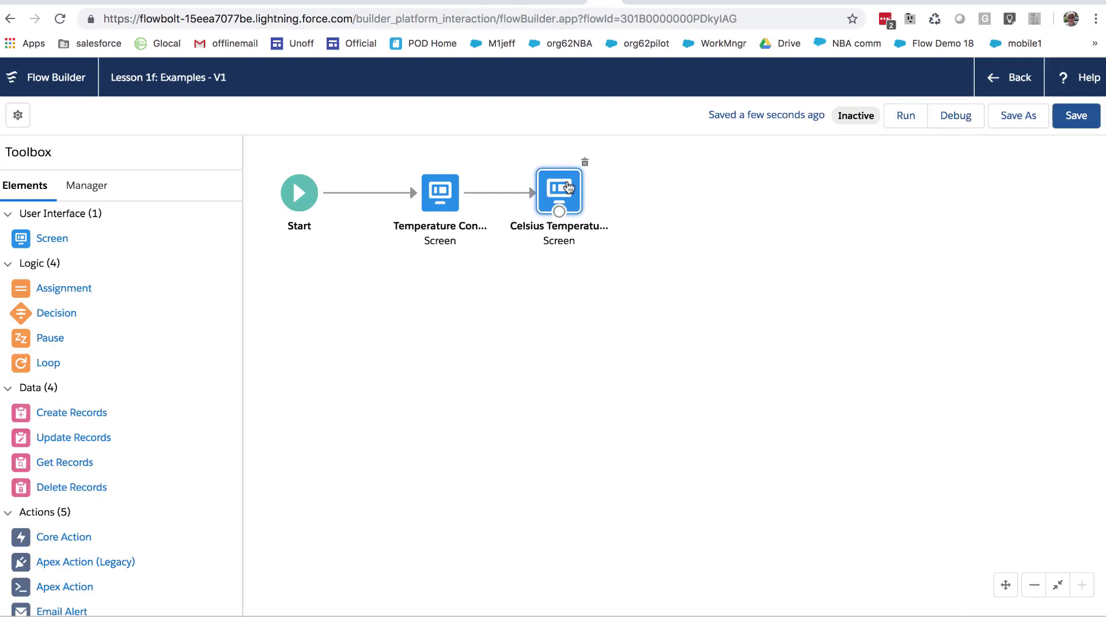
key("ctrl+Tab")
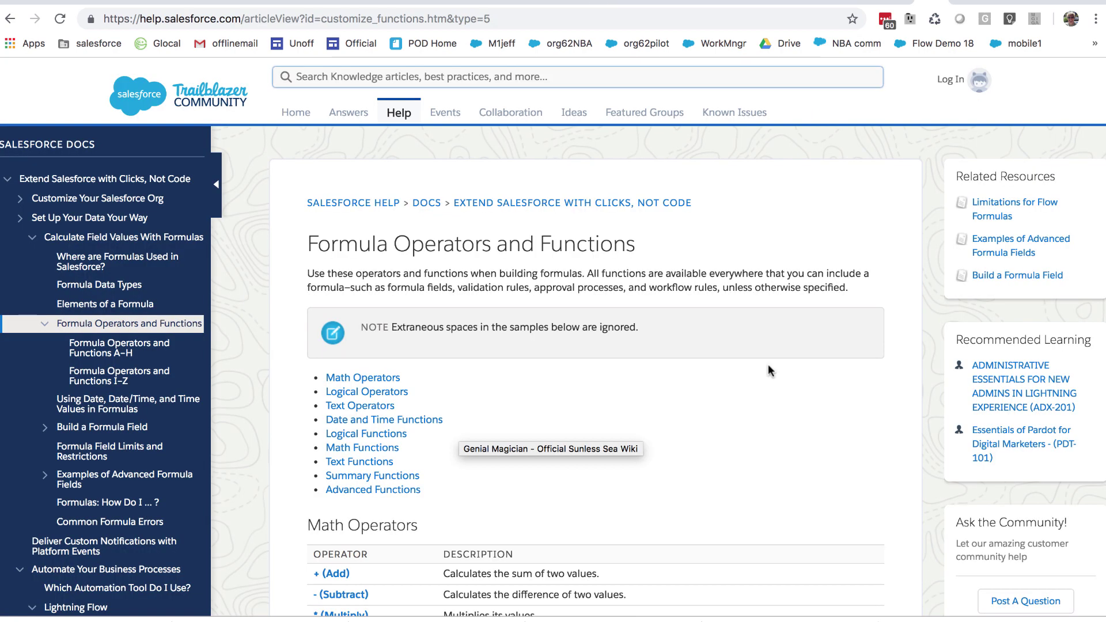
- Scroll through the article's Math, Logical, Text and Date/Time function tables
scroll(769, 370, "down", 4)
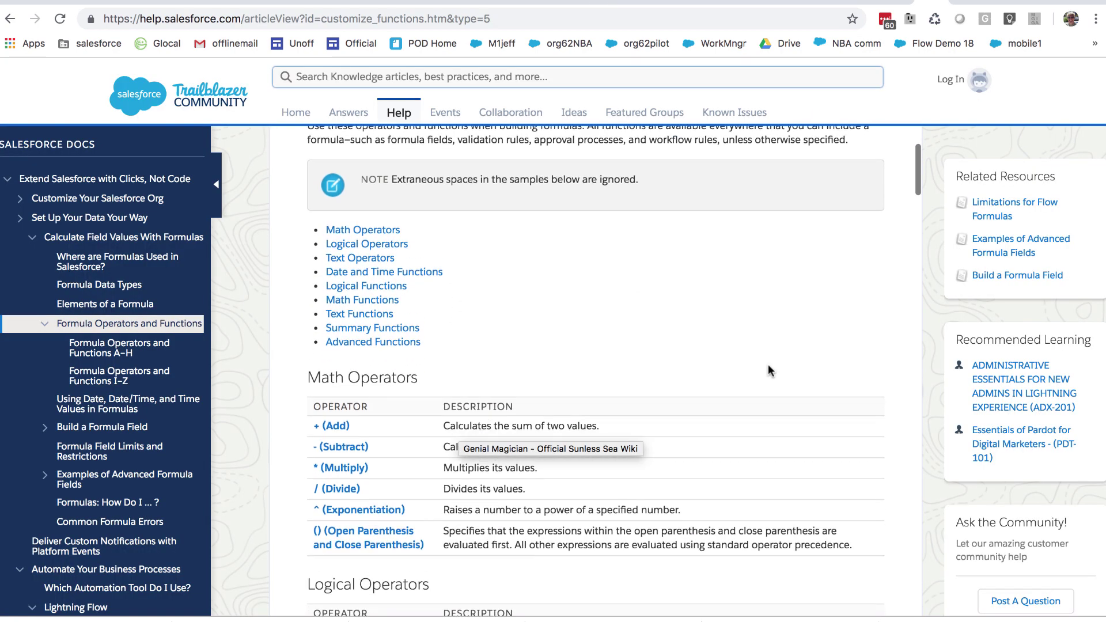
scroll(760, 404, "down", 5)
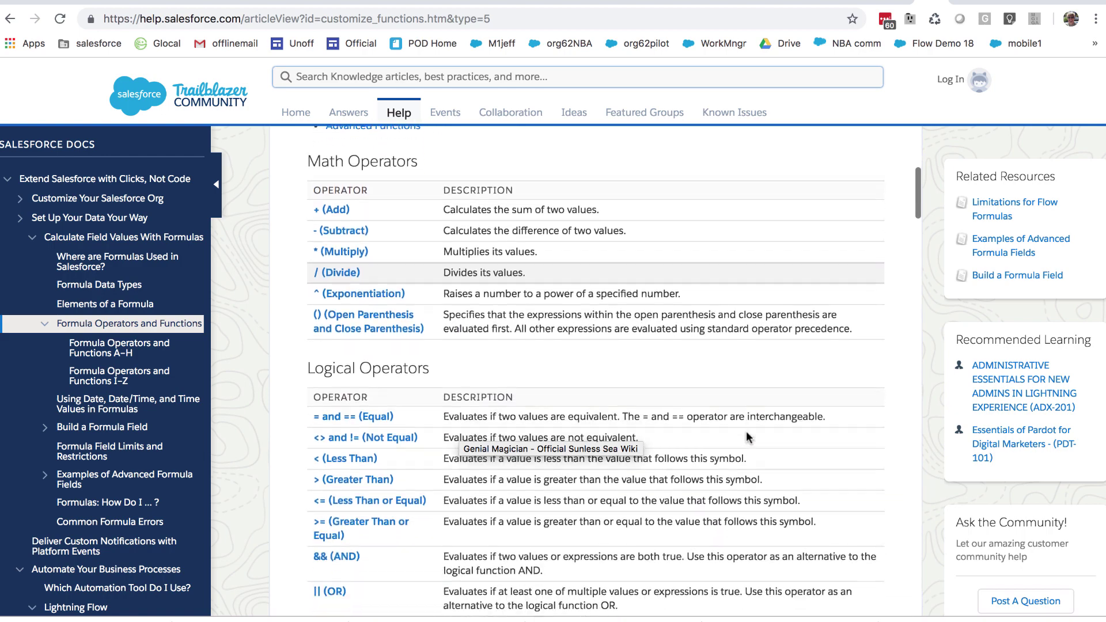
scroll(747, 435, "down", 4)
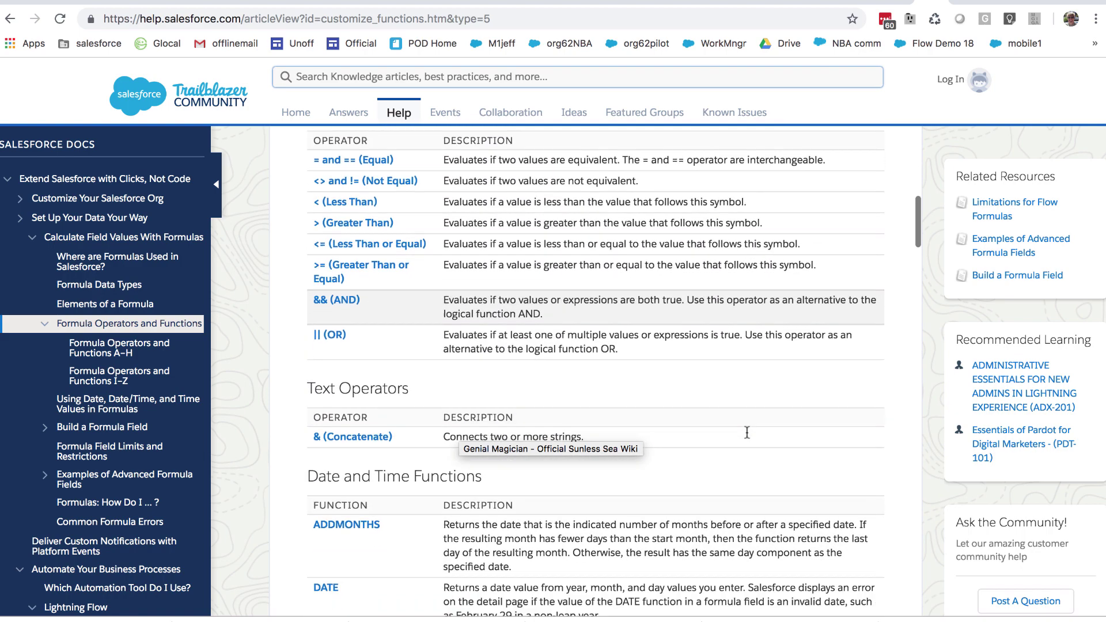
scroll(746, 432, "down", 5)
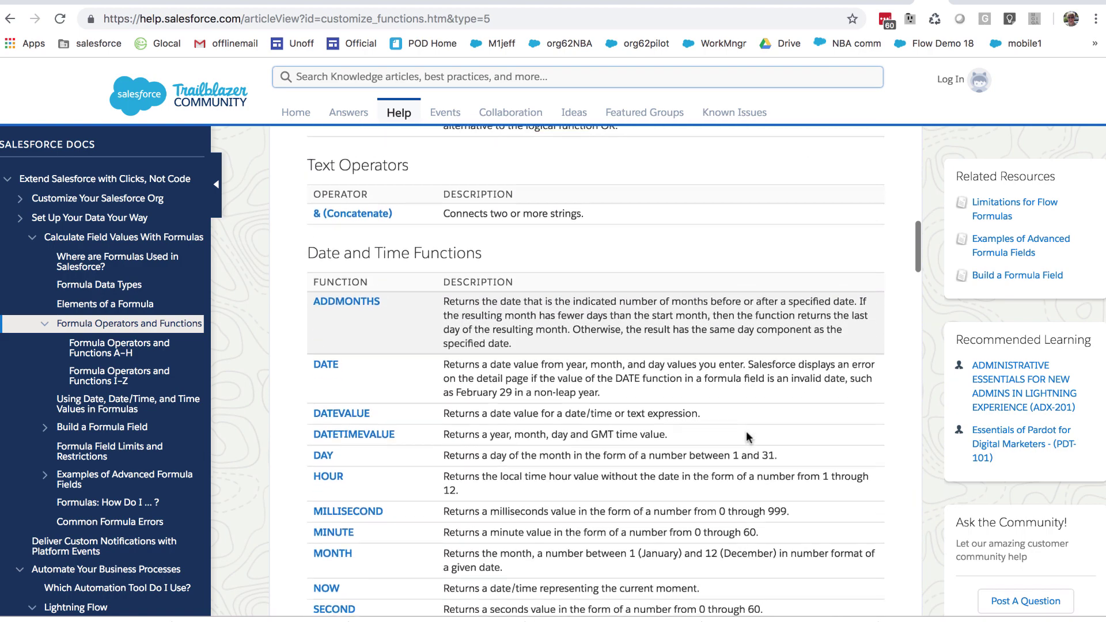
scroll(746, 436, "down", 4)
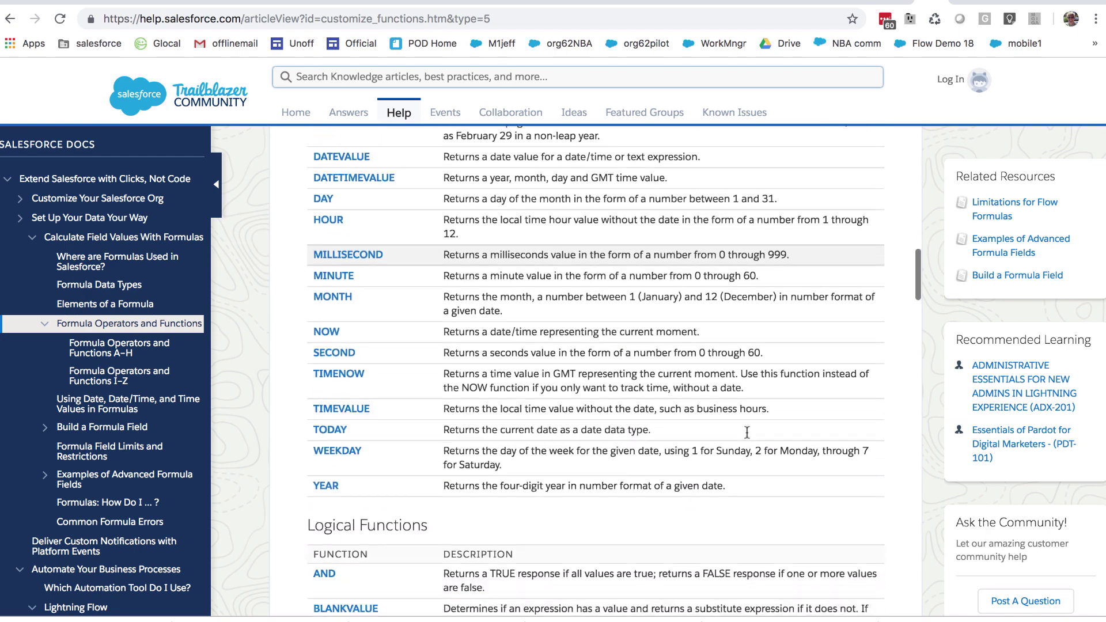